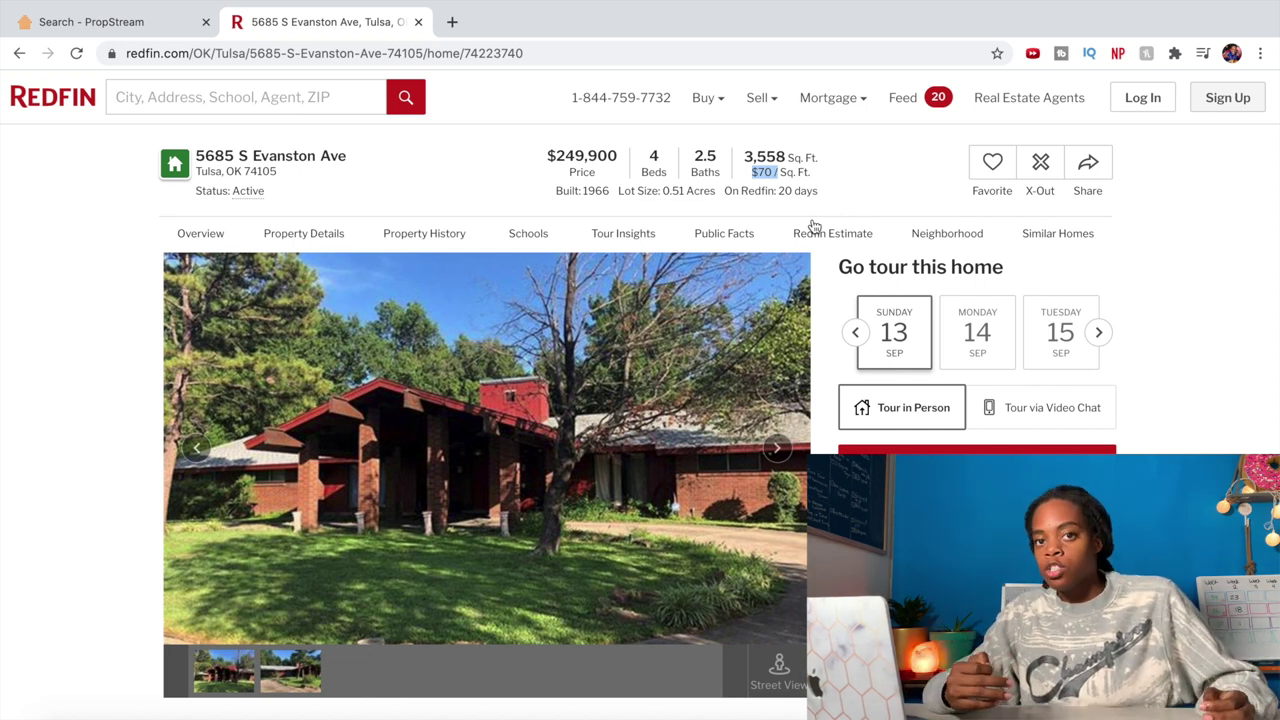
Expand the home's listing description and read it in full together with the price drop notice.
scroll(813, 227, "down", 4)
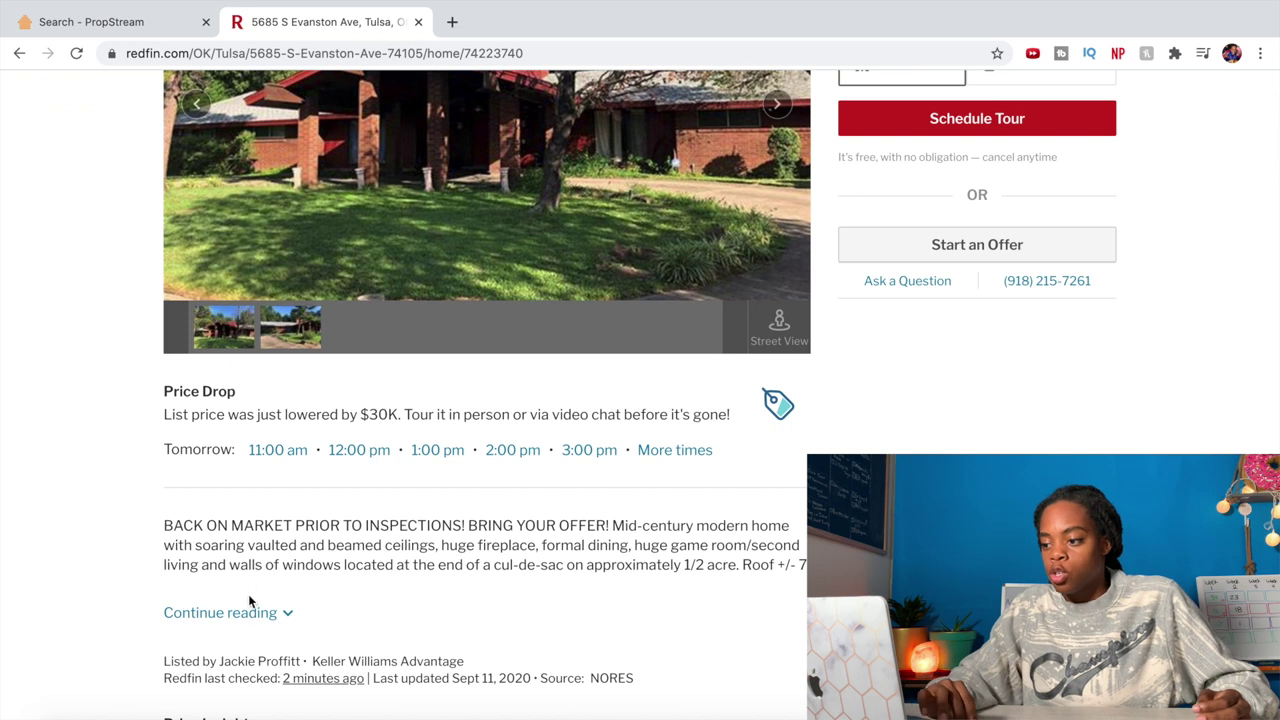
left_click(240, 613)
scroll(400, 560, "down", 1)
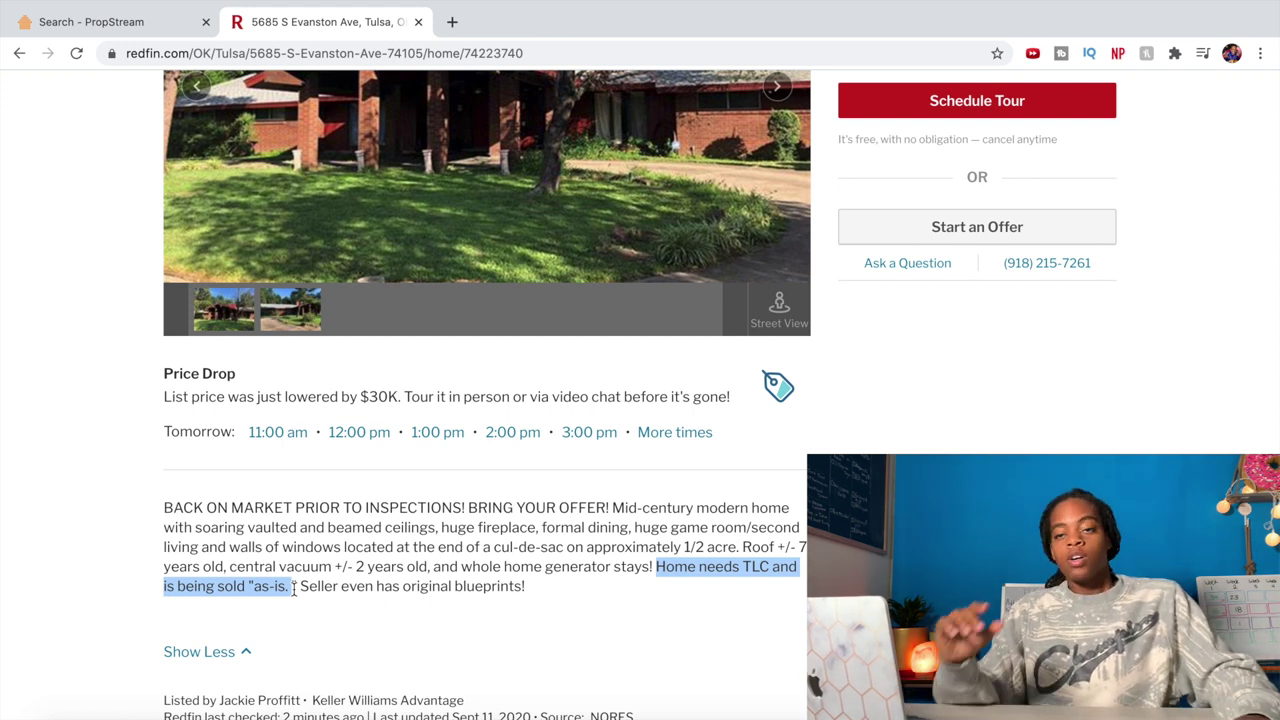
scroll(293, 588, "up", 1)
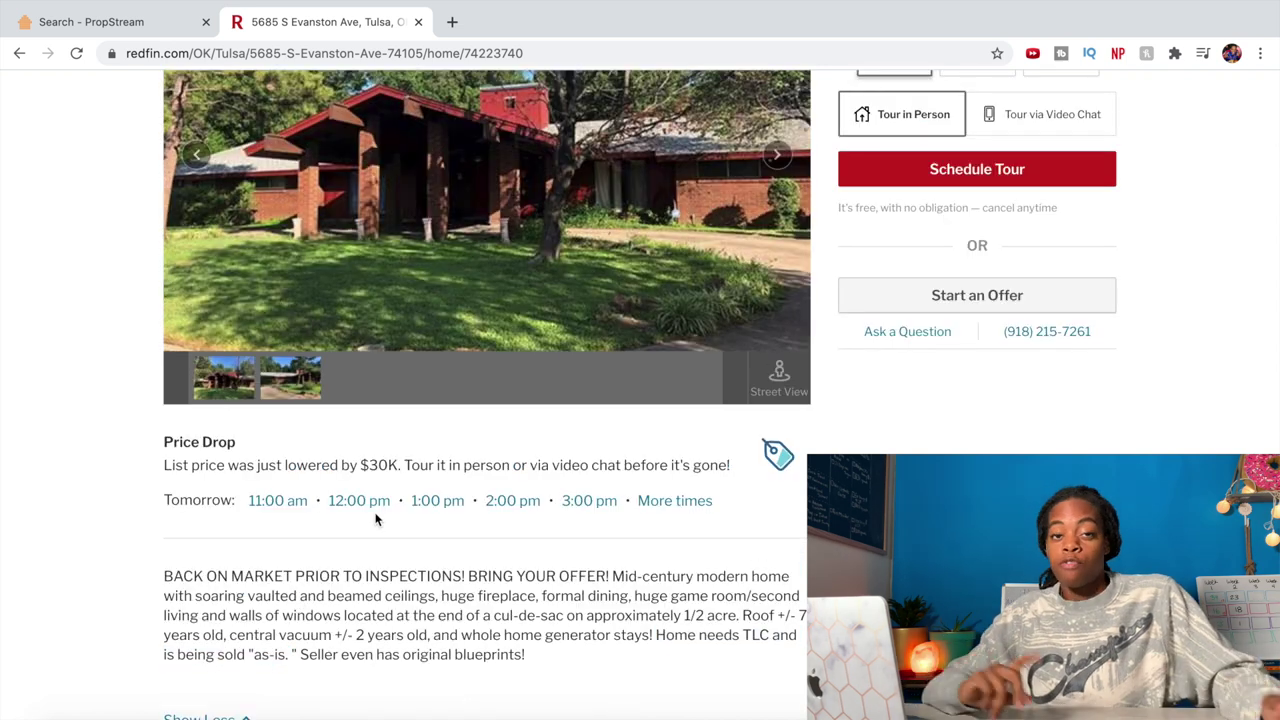
scroll(376, 518, "up", 2)
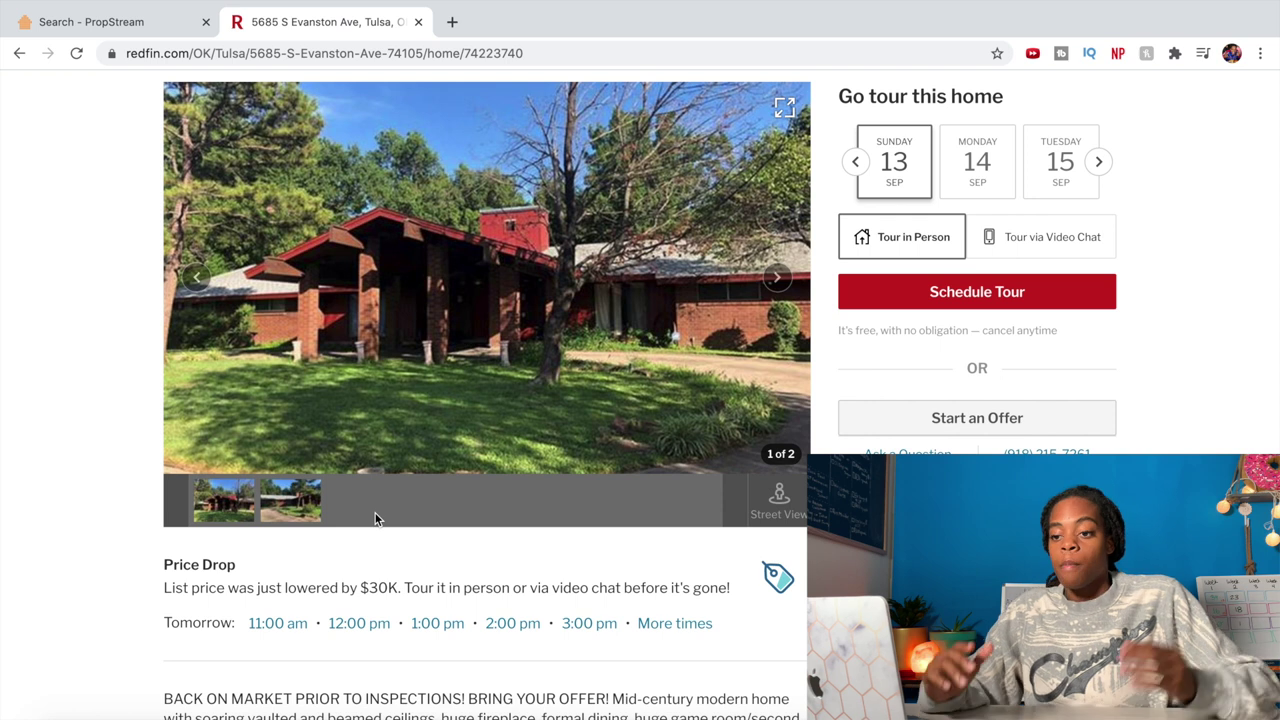
scroll(376, 515, "down", 1)
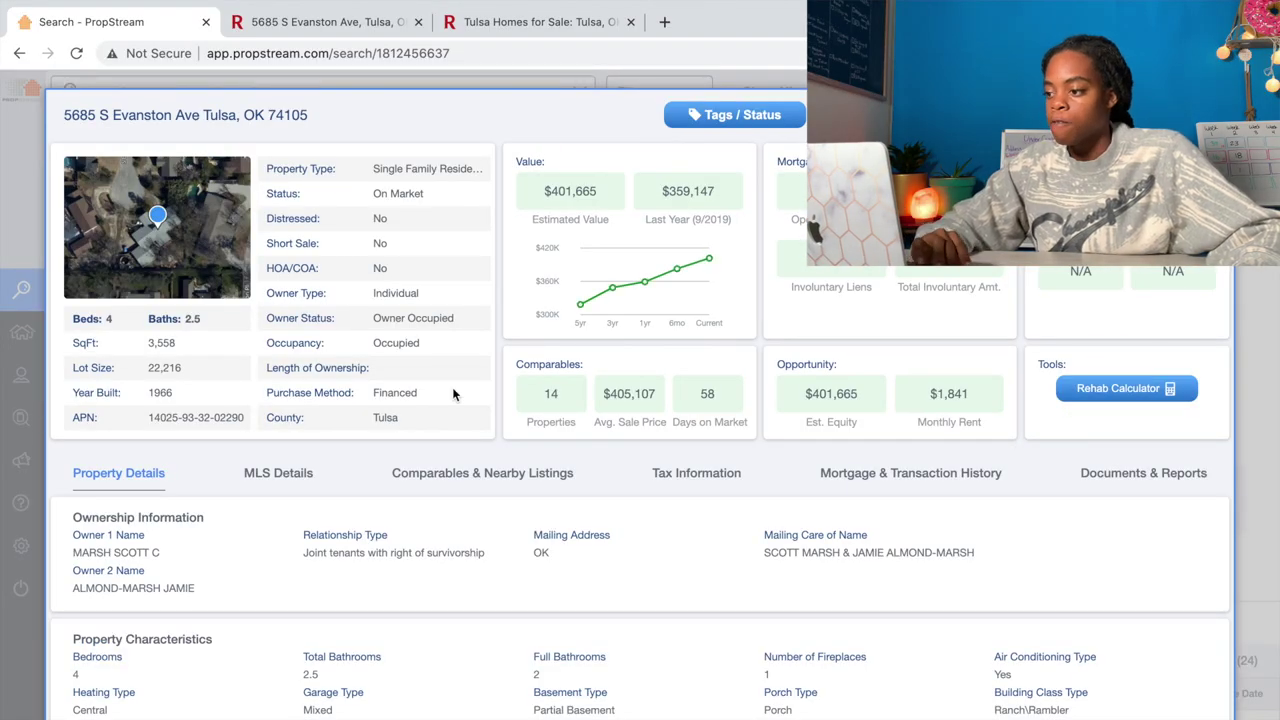
In PropStream, examine the property's mortgage and transaction history and its list of comparable properties.
left_click(894, 494)
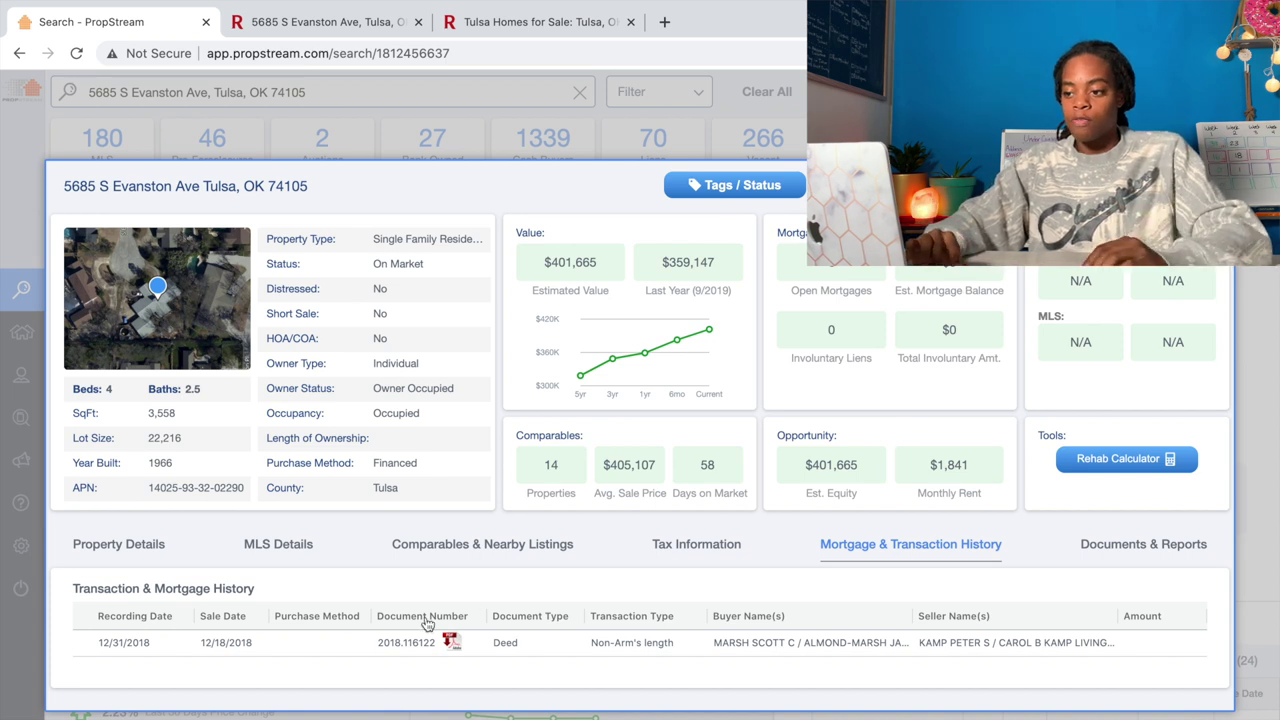
left_click(460, 553)
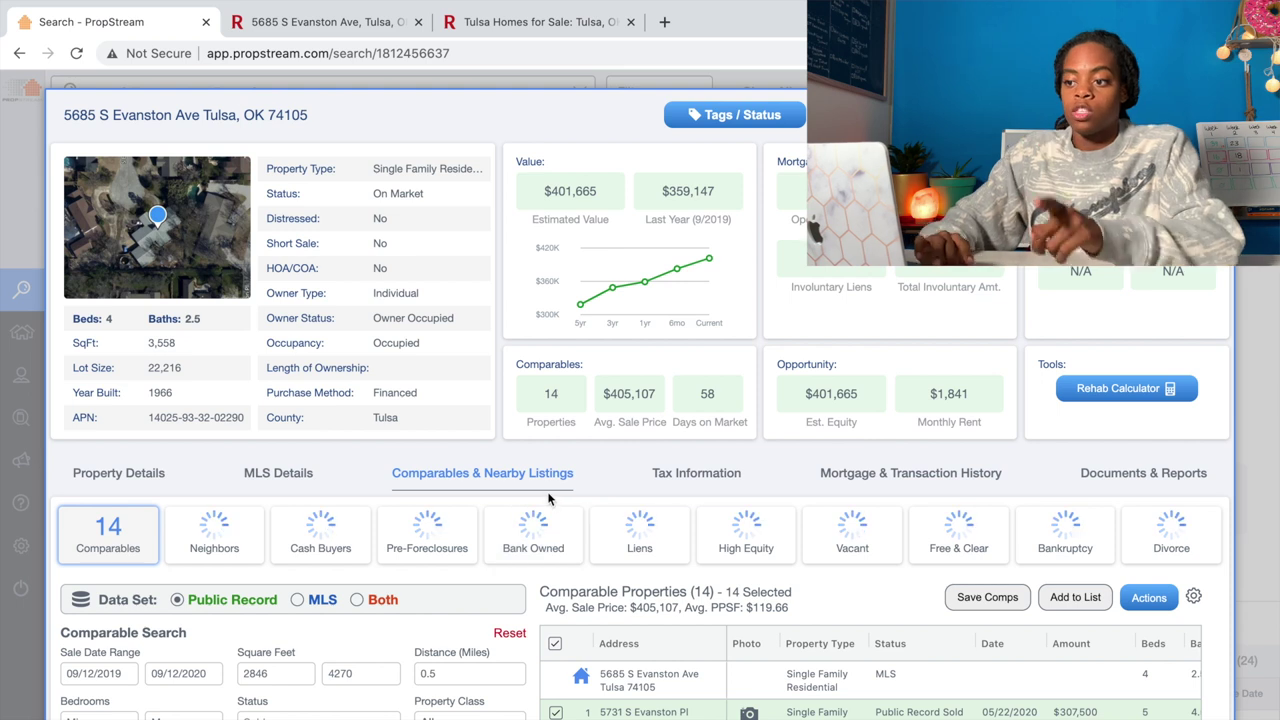
scroll(549, 500, "down", 3)
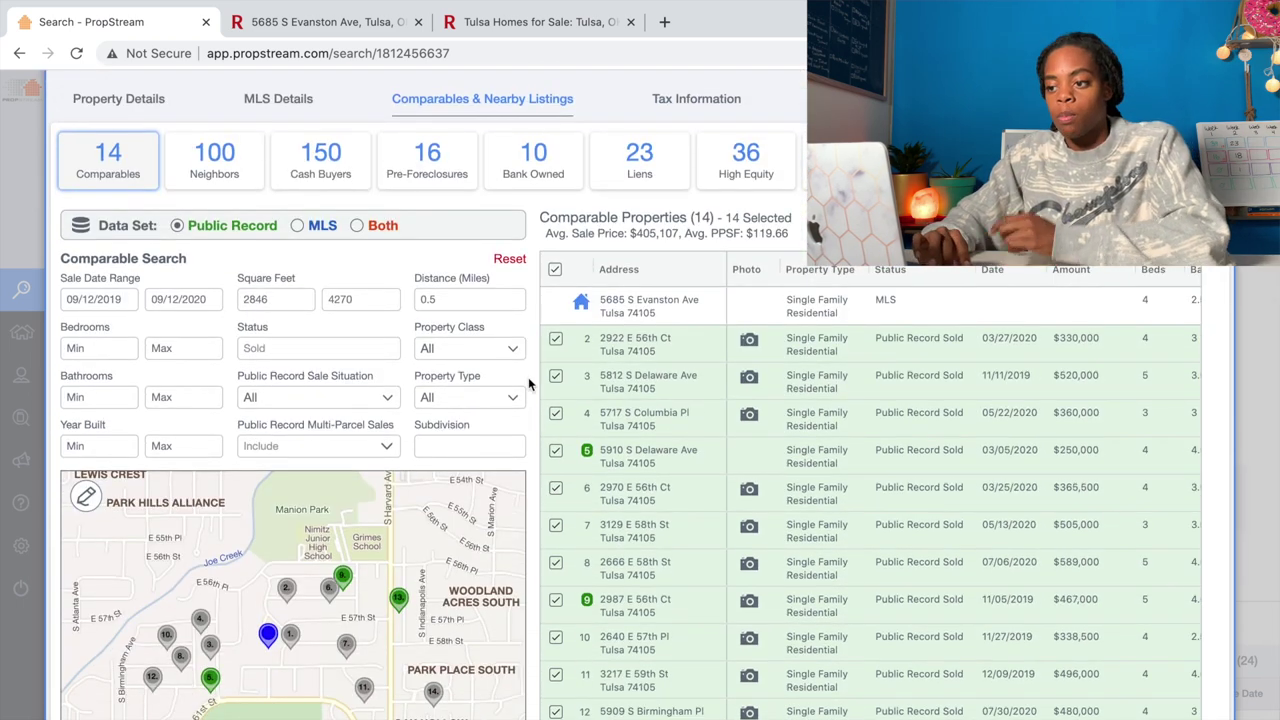
scroll(528, 380, "down", 3)
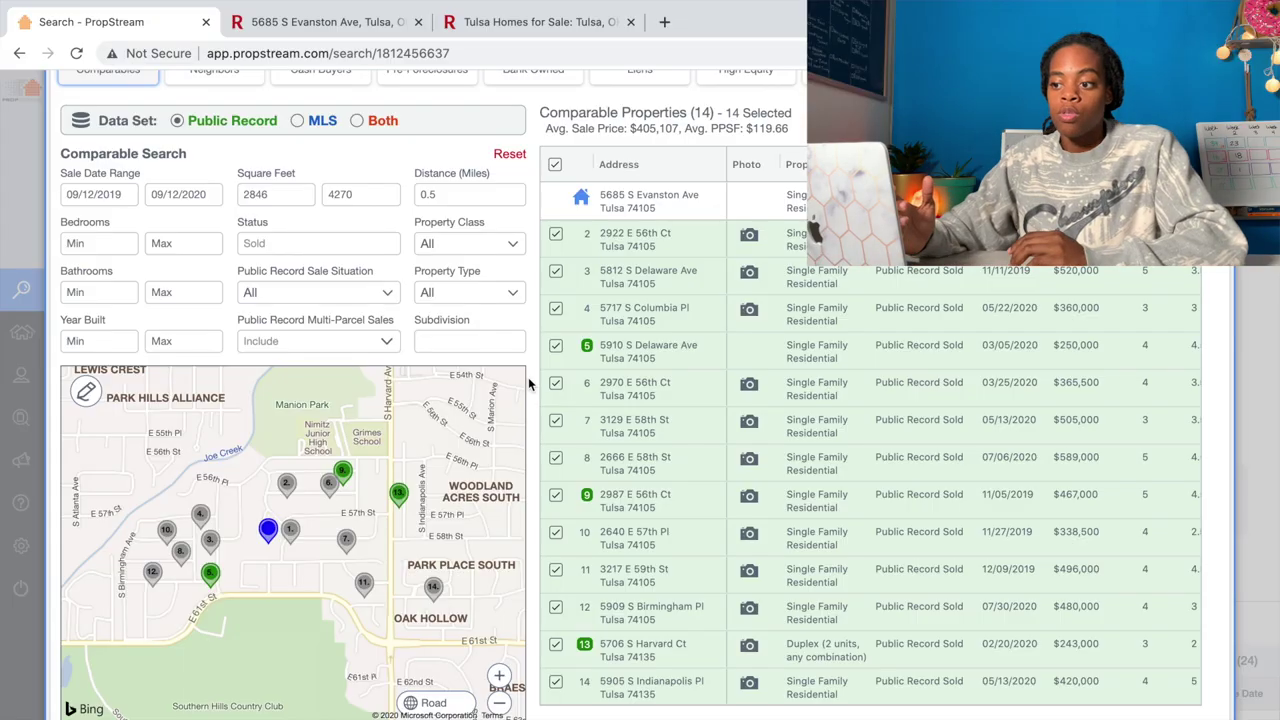
Include both public record and MLS comparables, and set the start of the date range to 03/12/2020.
left_click(357, 120)
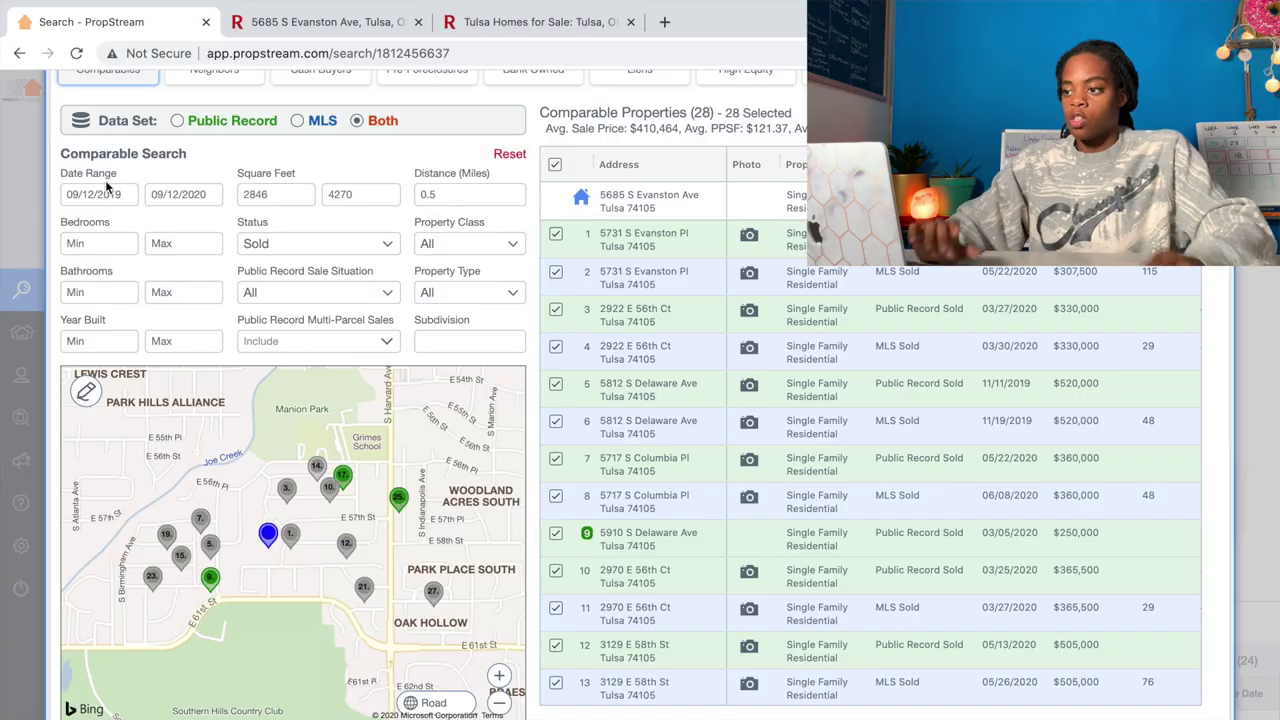
left_click(111, 197)
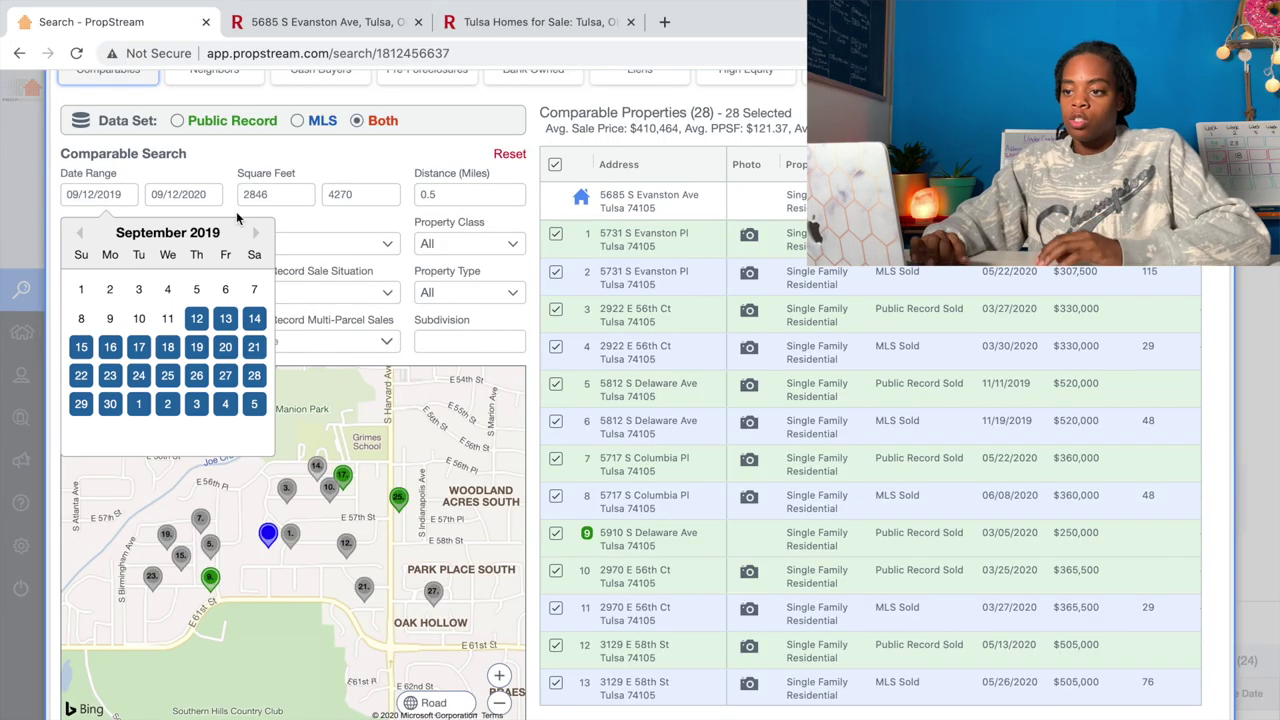
left_click(255, 234)
left_click(255, 234)
left_click(255, 235)
left_click(255, 235)
left_click(256, 236)
left_click(256, 236)
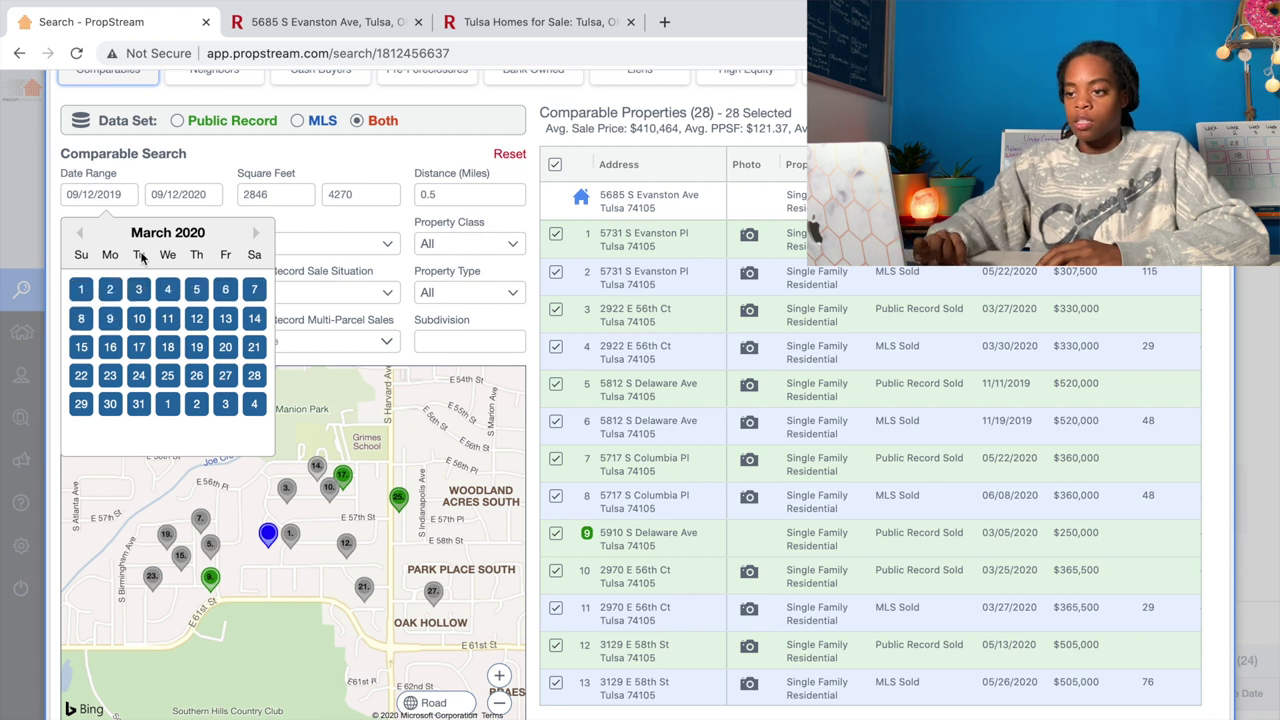
left_click(196, 319)
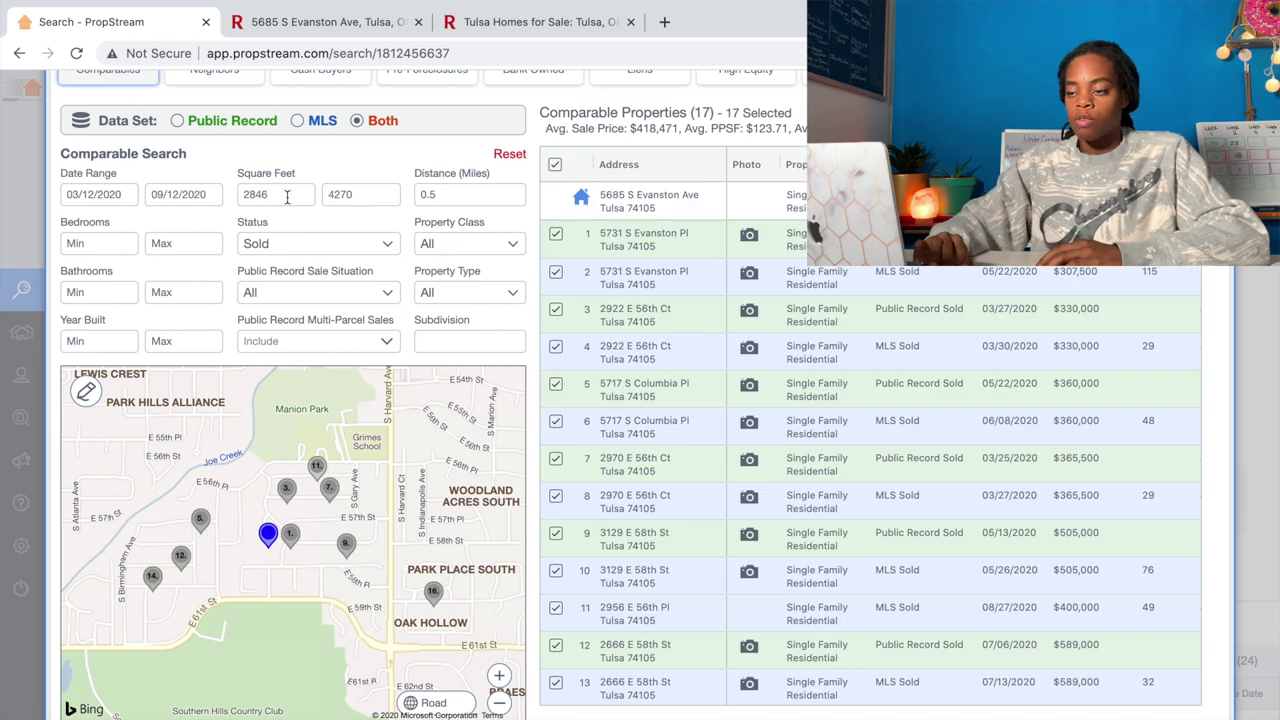
Check the subject home's details on its Redfin listing and return to the PropStream comparables.
left_click(345, 28)
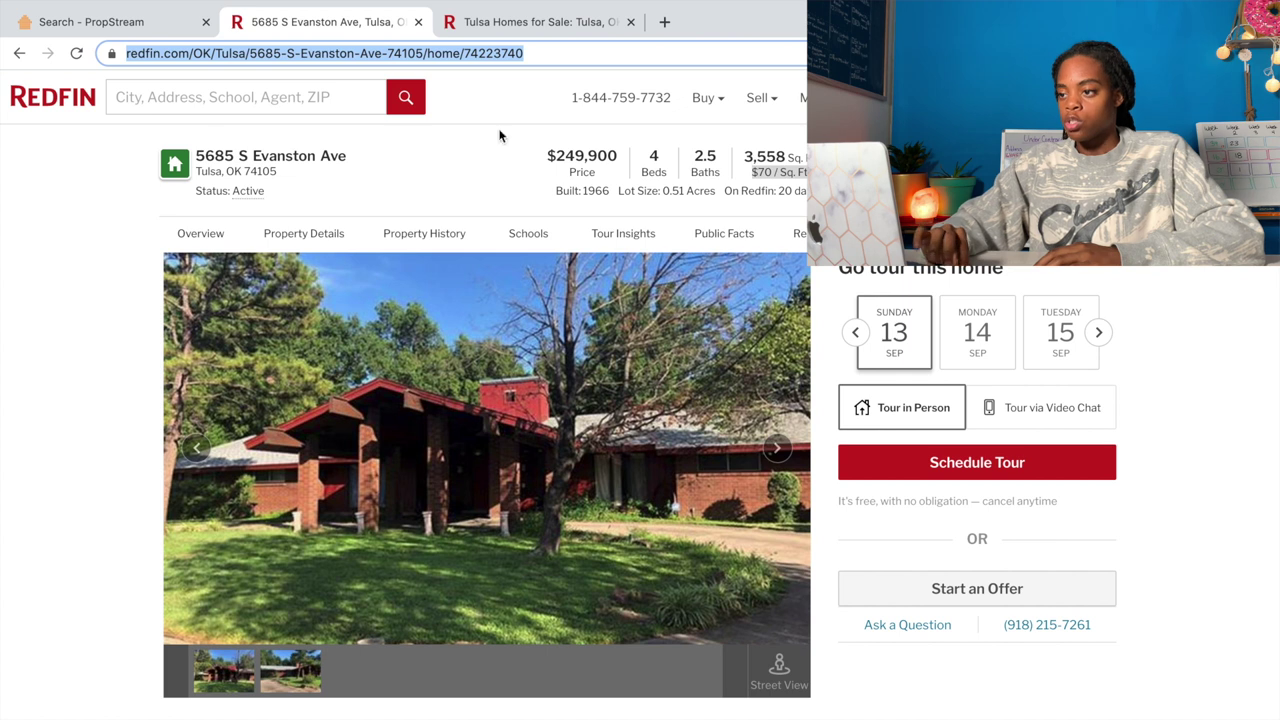
left_click(77, 24)
Draw a triangular area around the subject home, bounded by E 61st St and S Harvard Ave, and search comparables within it.
scroll(315, 383, "down", 1)
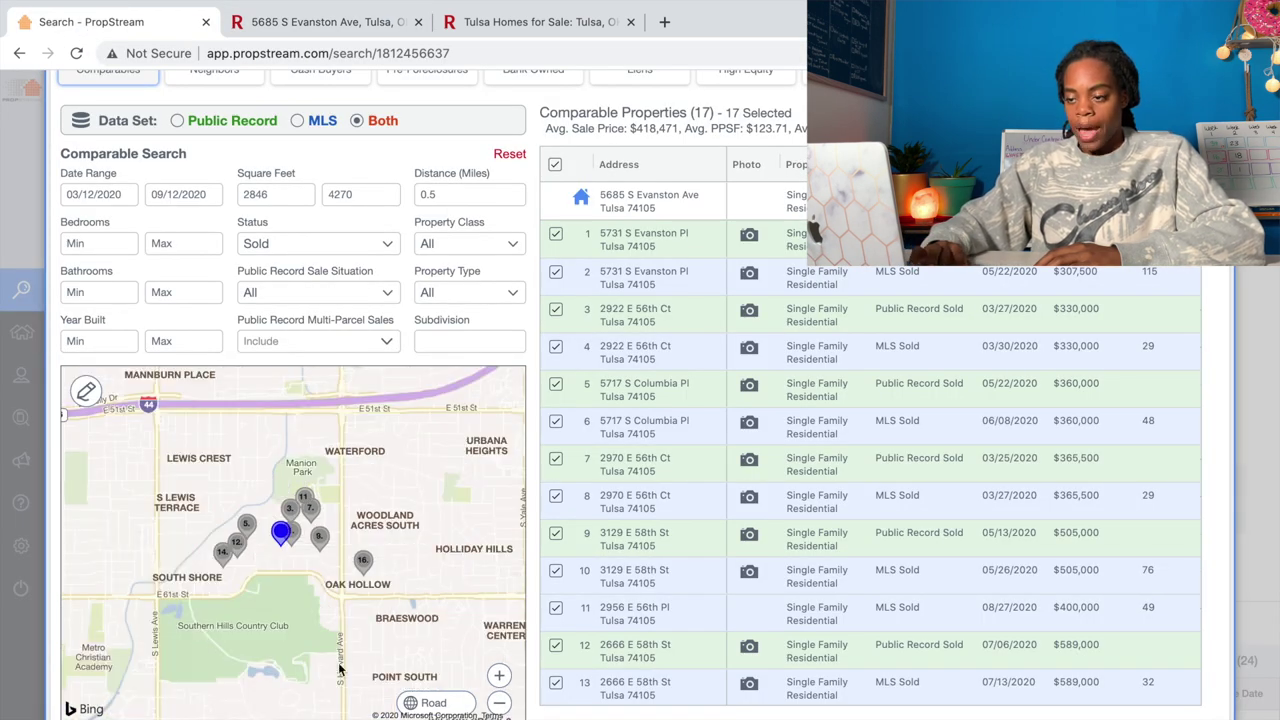
left_click(87, 392)
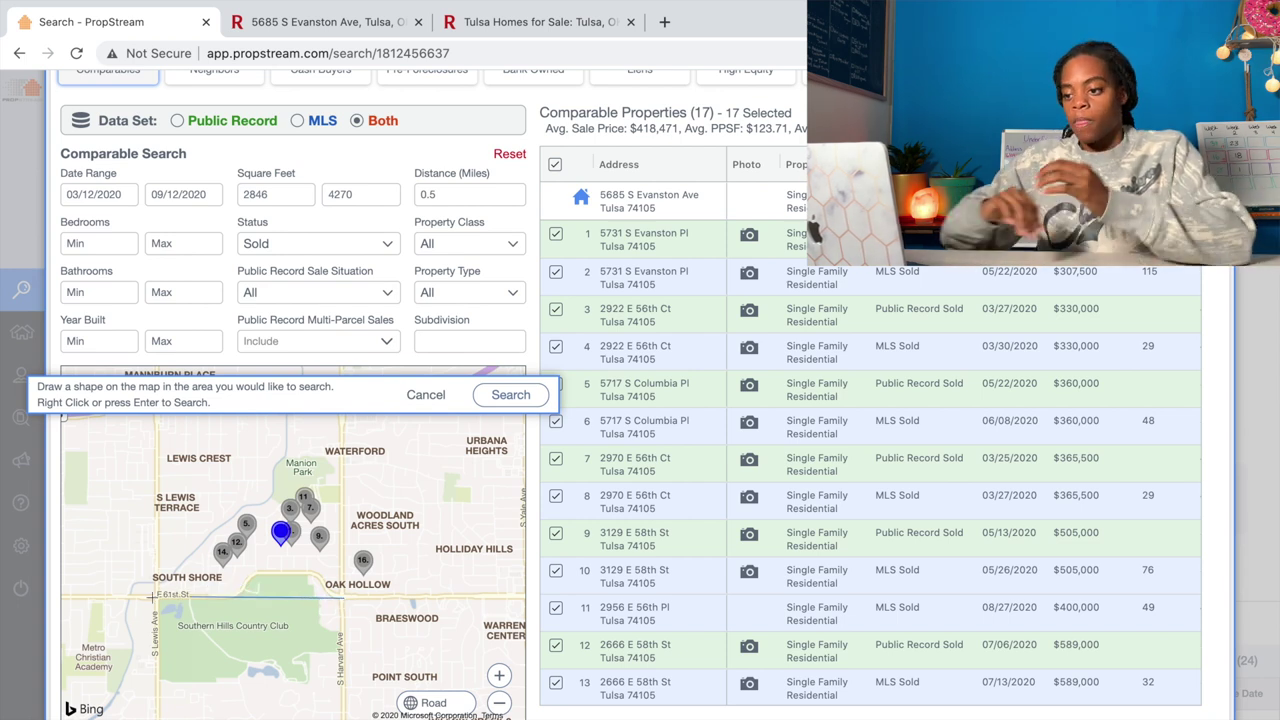
left_click(340, 370)
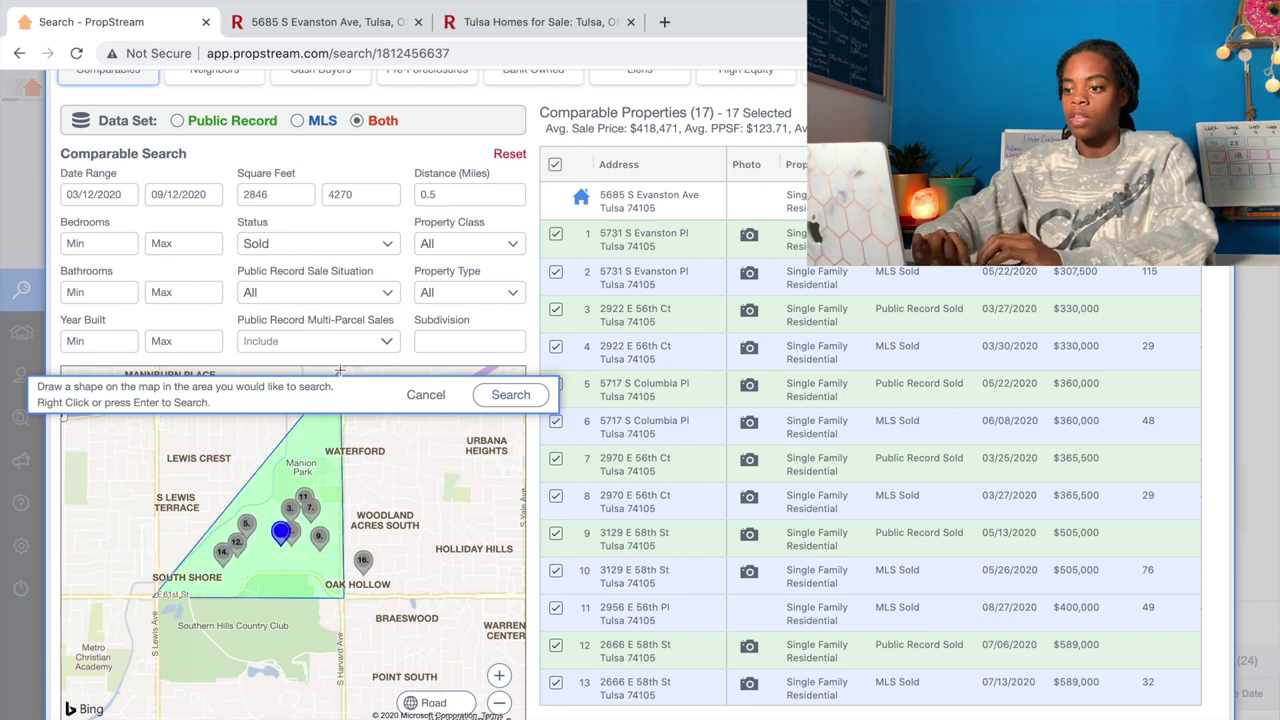
left_click(510, 395)
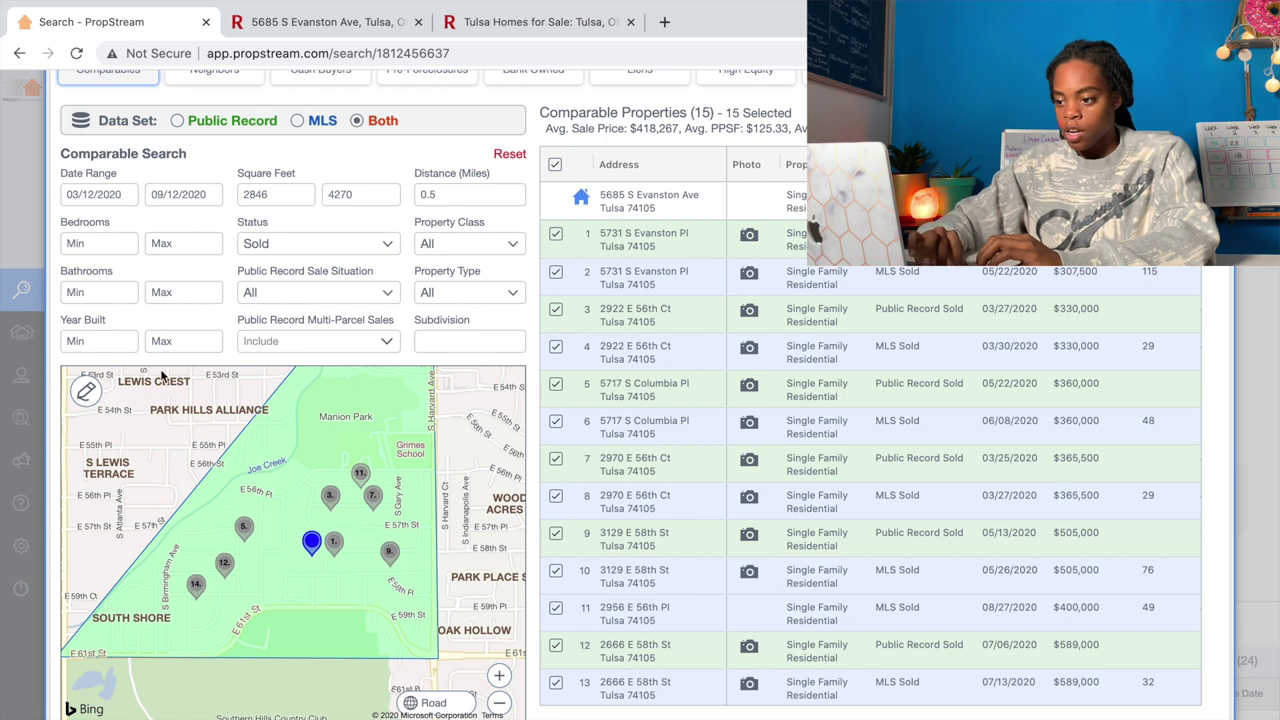
left_click(498, 705)
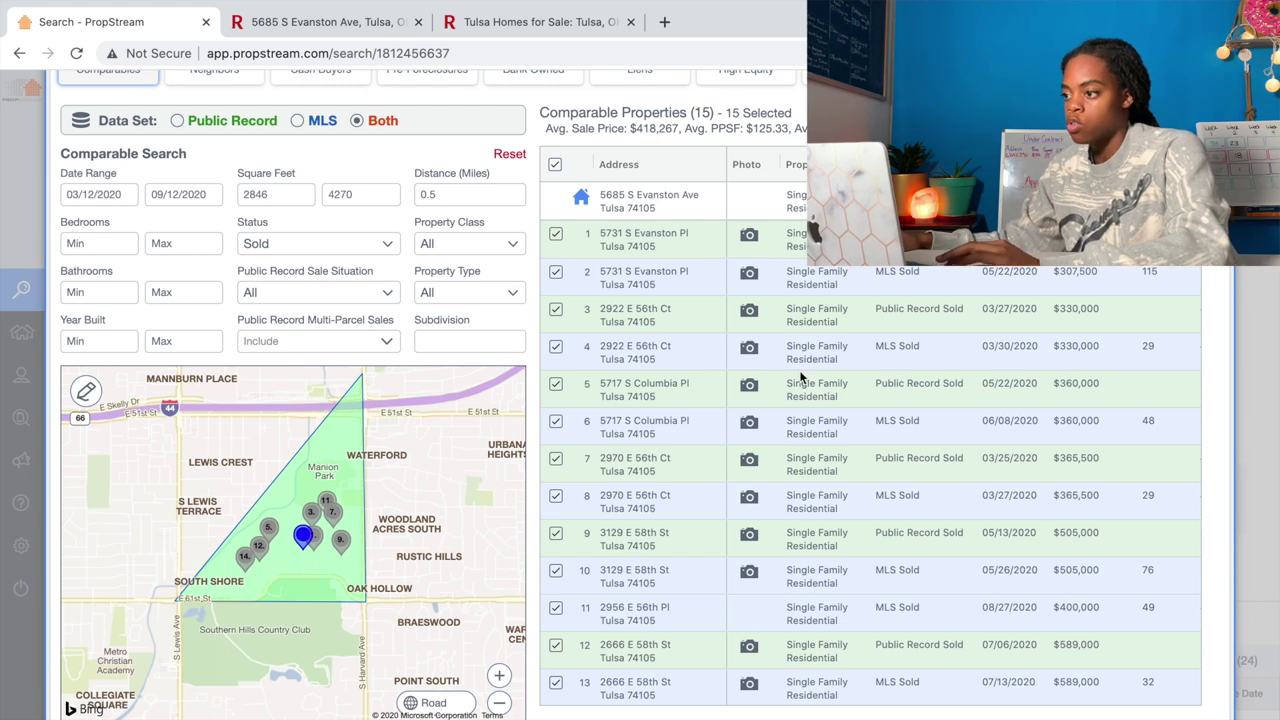
Compare the comparables' prices per square foot with the subject home's price per square foot on Redfin.
scroll(800, 377, "right", 5)
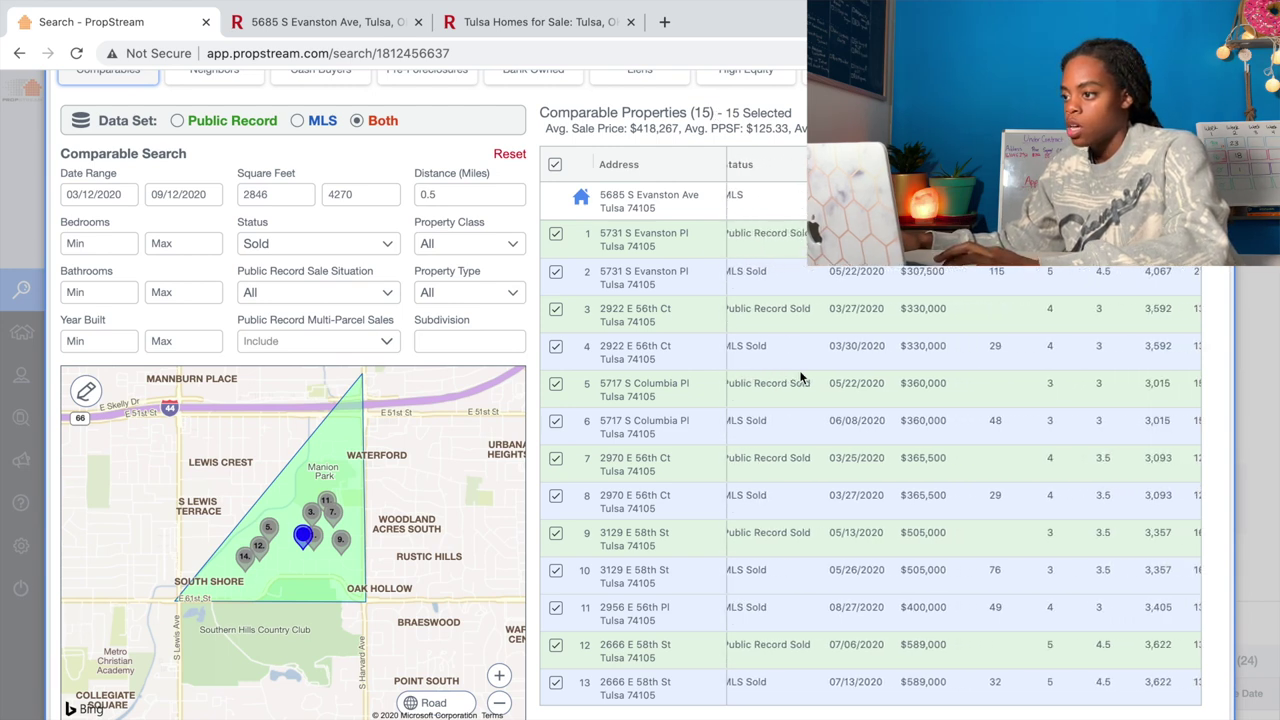
scroll(800, 377, "right", 3)
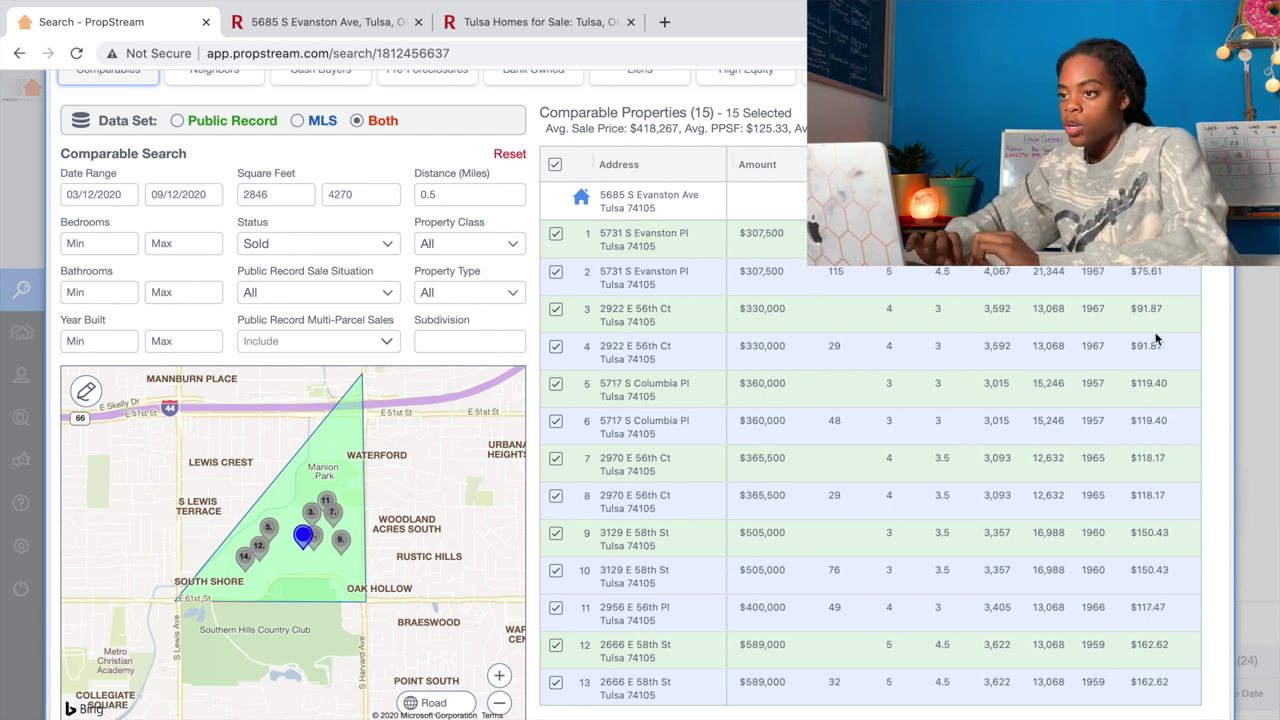
left_click(332, 22)
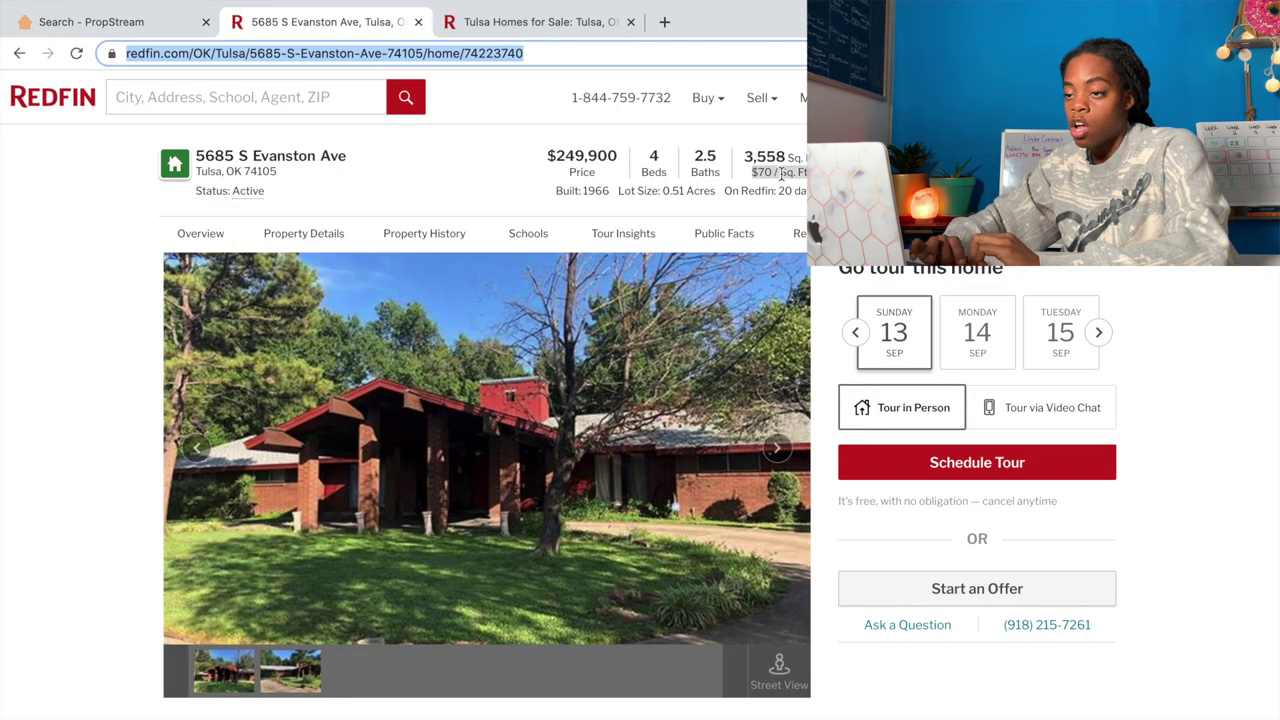
left_click(781, 176)
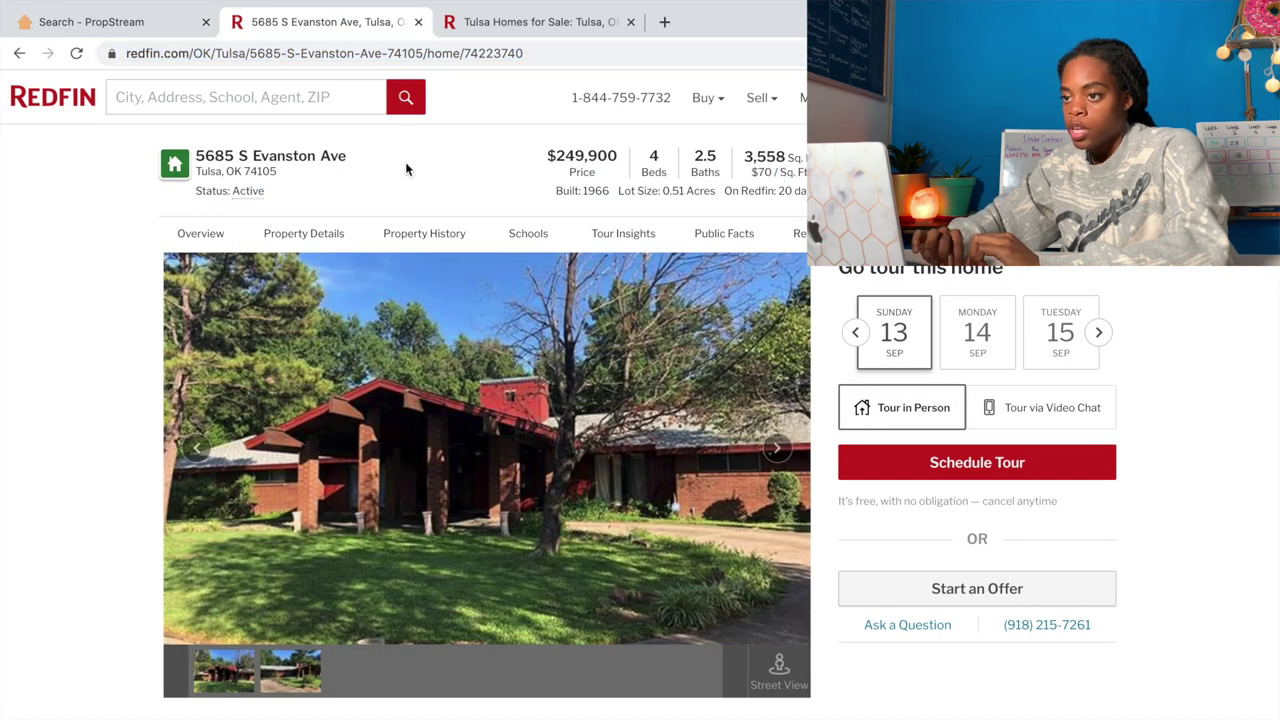
left_click(160, 22)
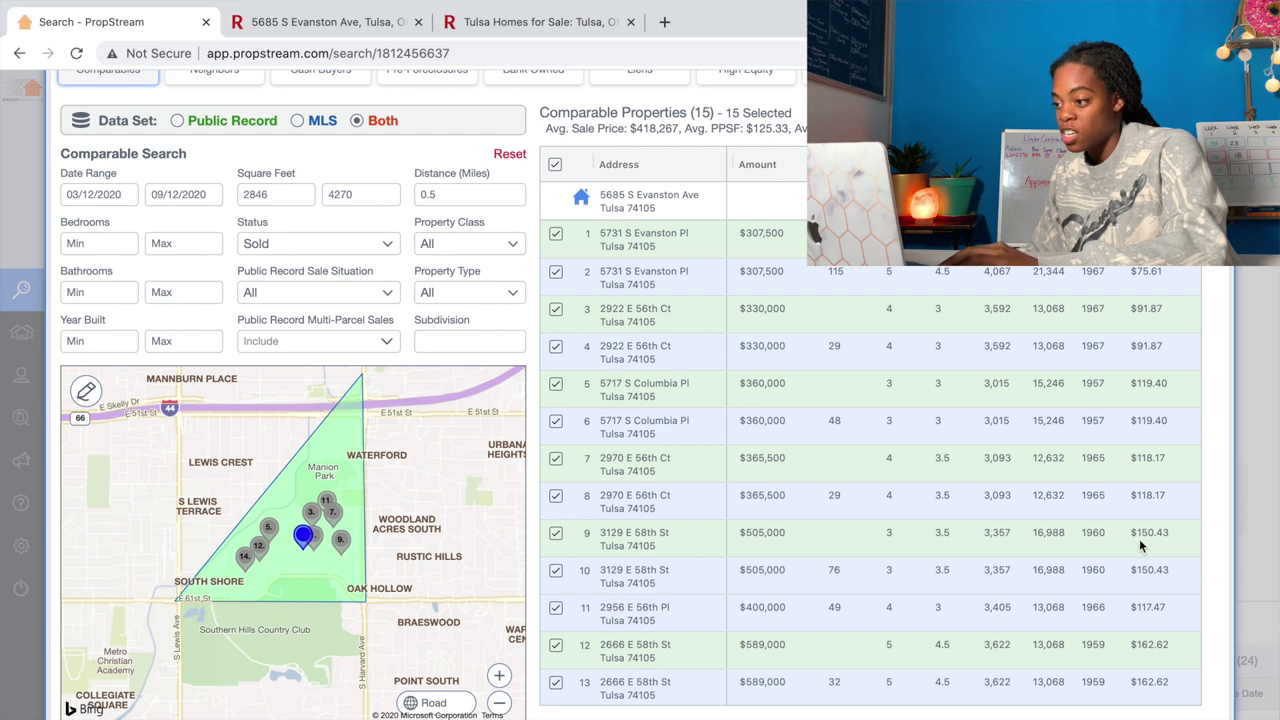
Examine the full list of comparables for sale dates, amounts, bedrooms, square footage and price per square foot.
scroll(1140, 550, "down", 3)
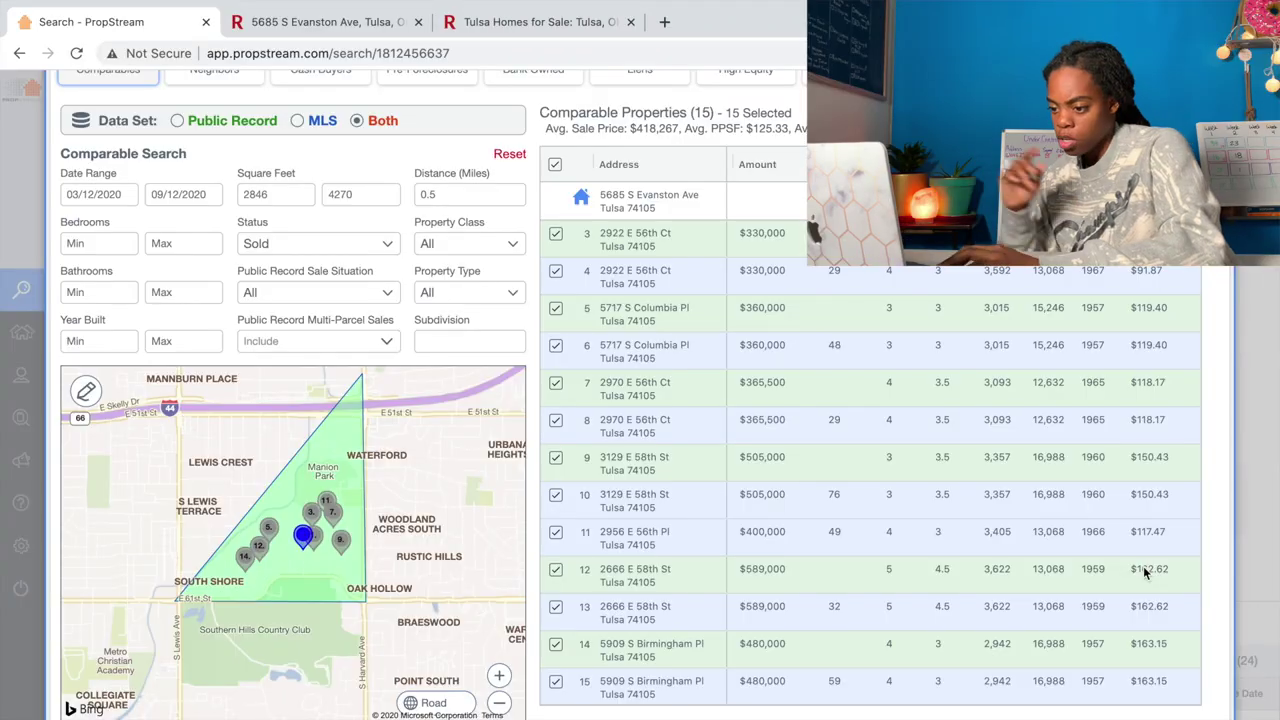
scroll(1145, 570, "left", 3)
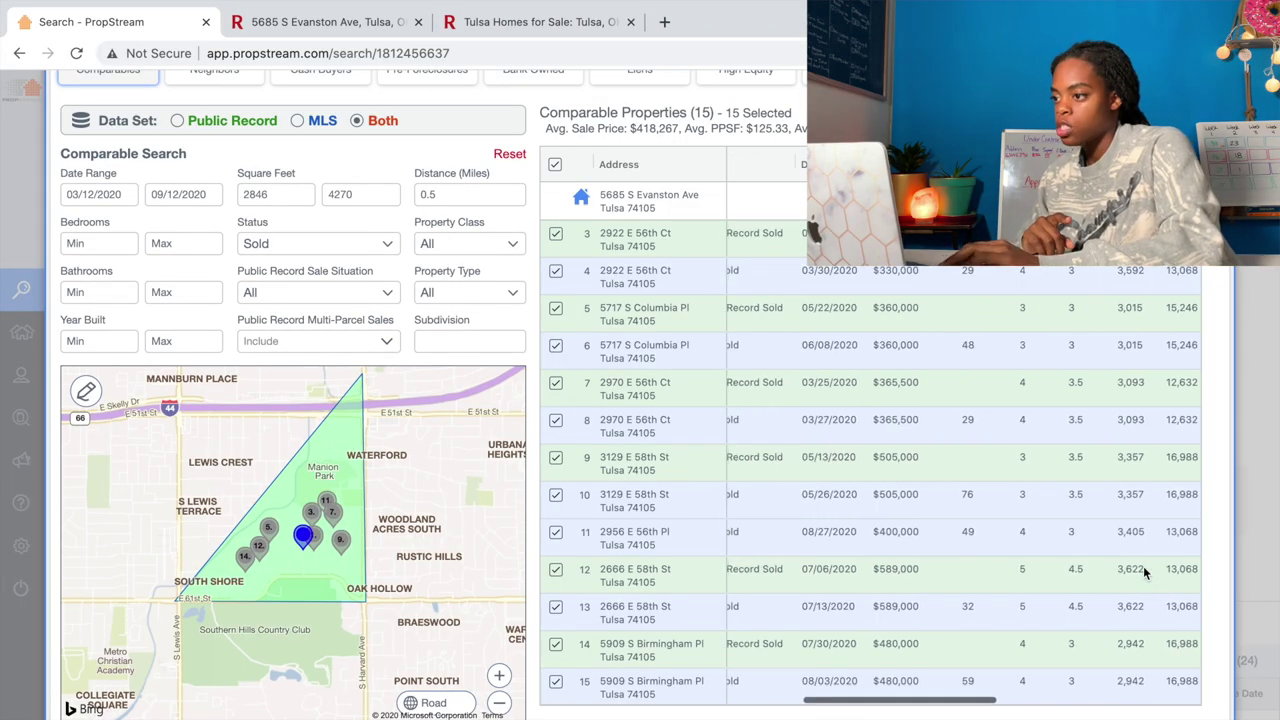
scroll(1145, 572, "right", 2)
scroll(1145, 572, "left", 5)
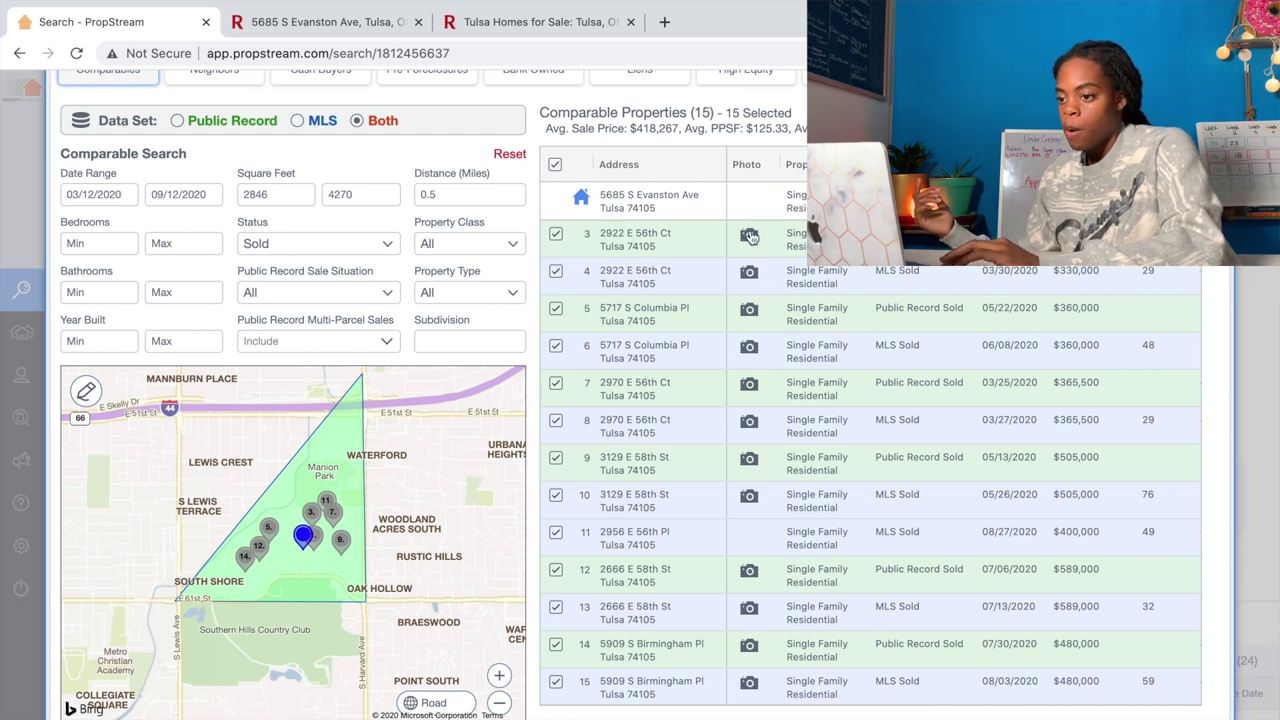
scroll(750, 236, "up", 2)
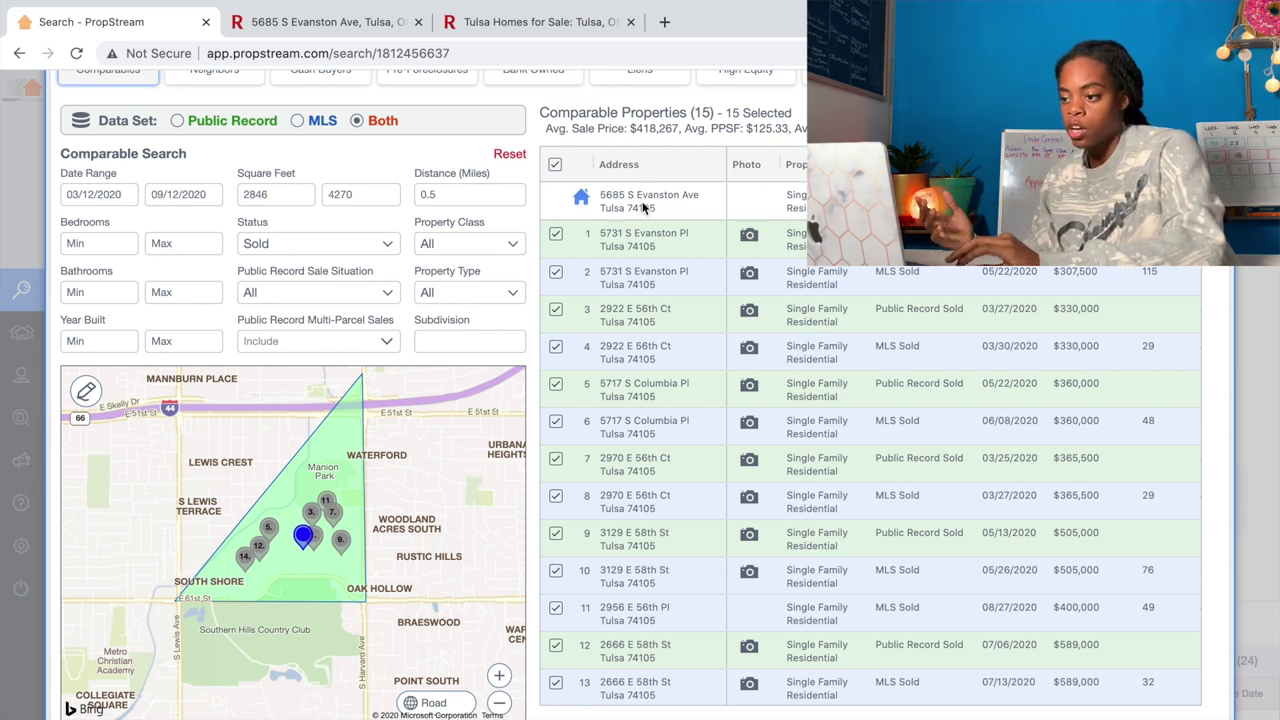
scroll(569, 590, "down", 2)
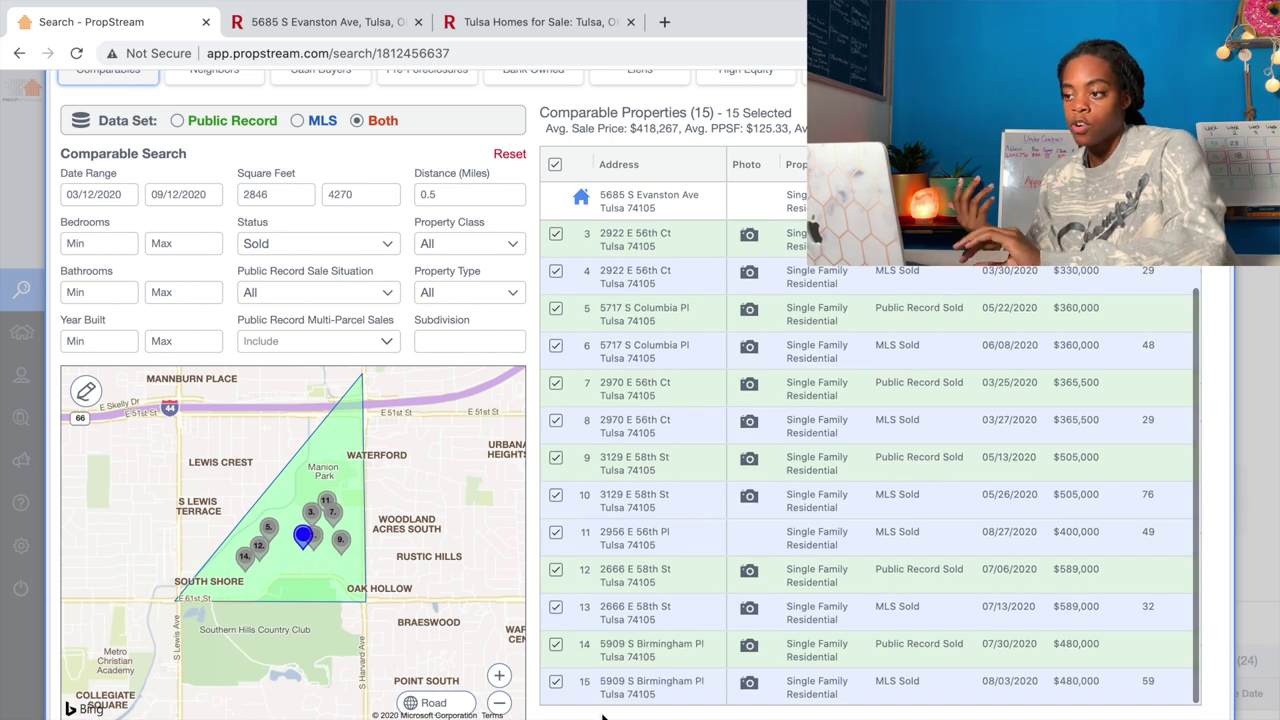
scroll(617, 584, "up", 2)
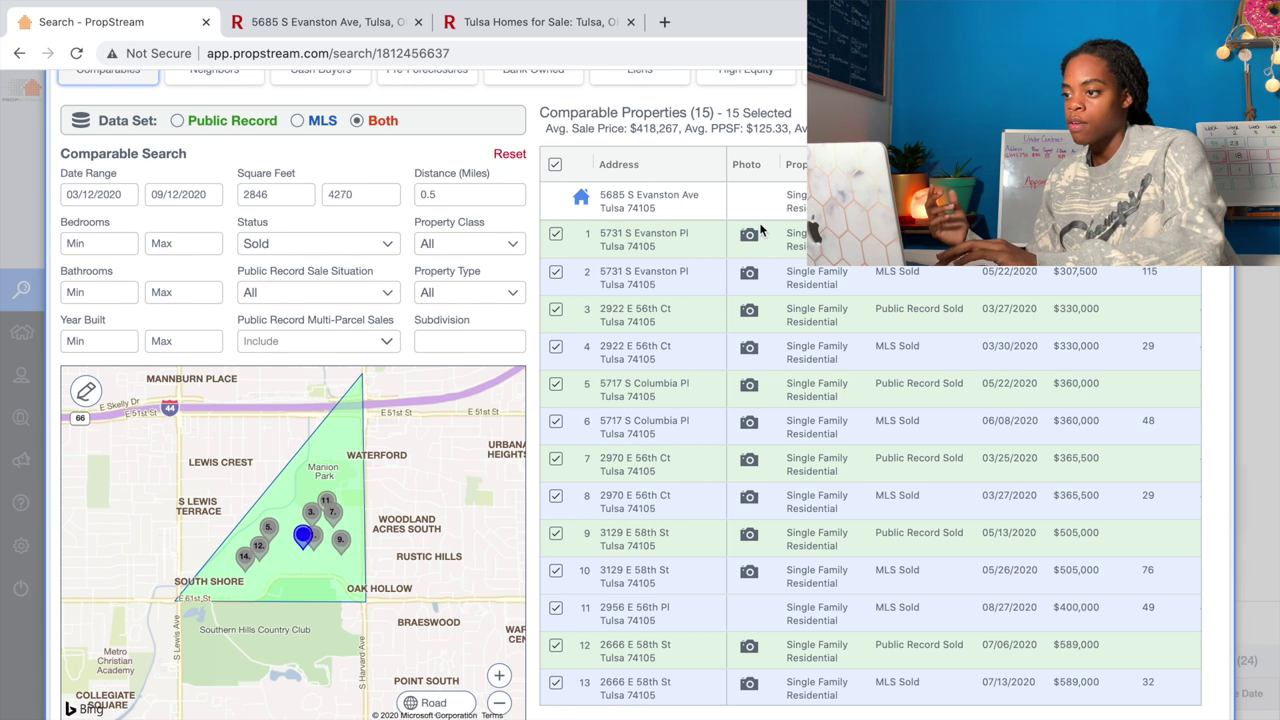
Open the photos of comparable 1 on S Evanston Pl and examine the condition of its carpeted rooms, loft and dining room.
left_click(750, 239)
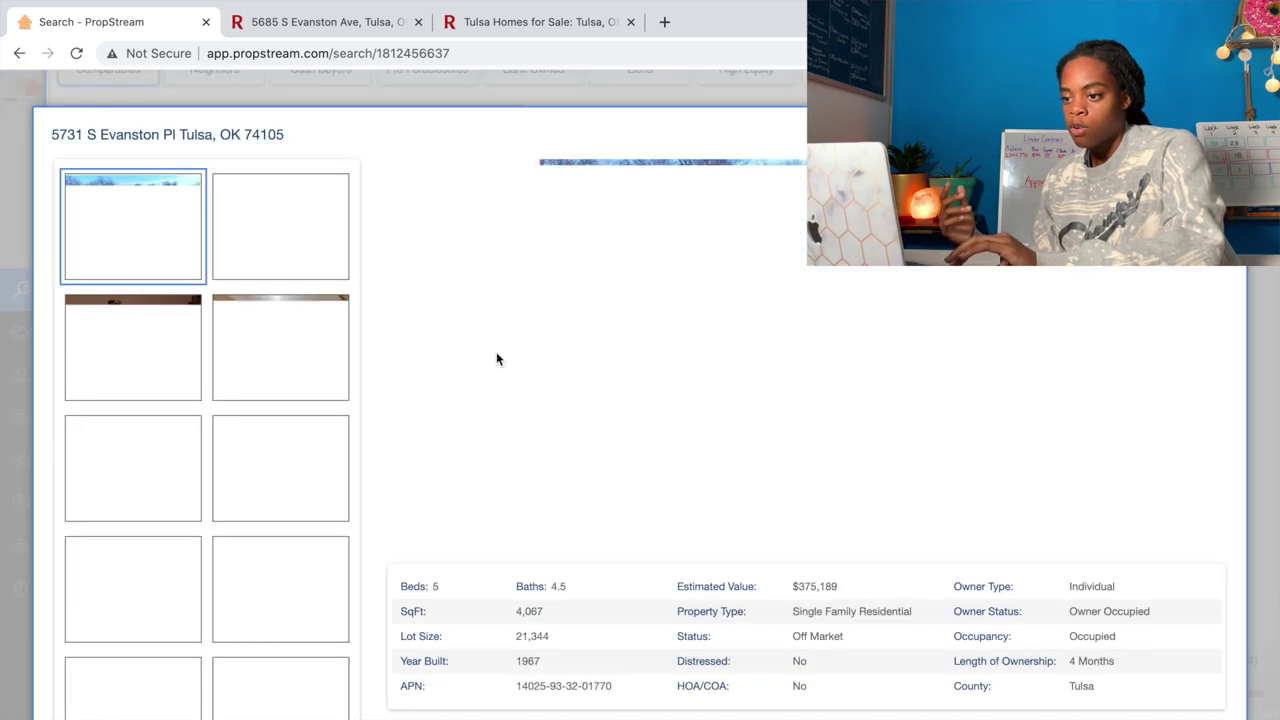
left_click(247, 457)
left_click(281, 588)
scroll(281, 588, "down", 2)
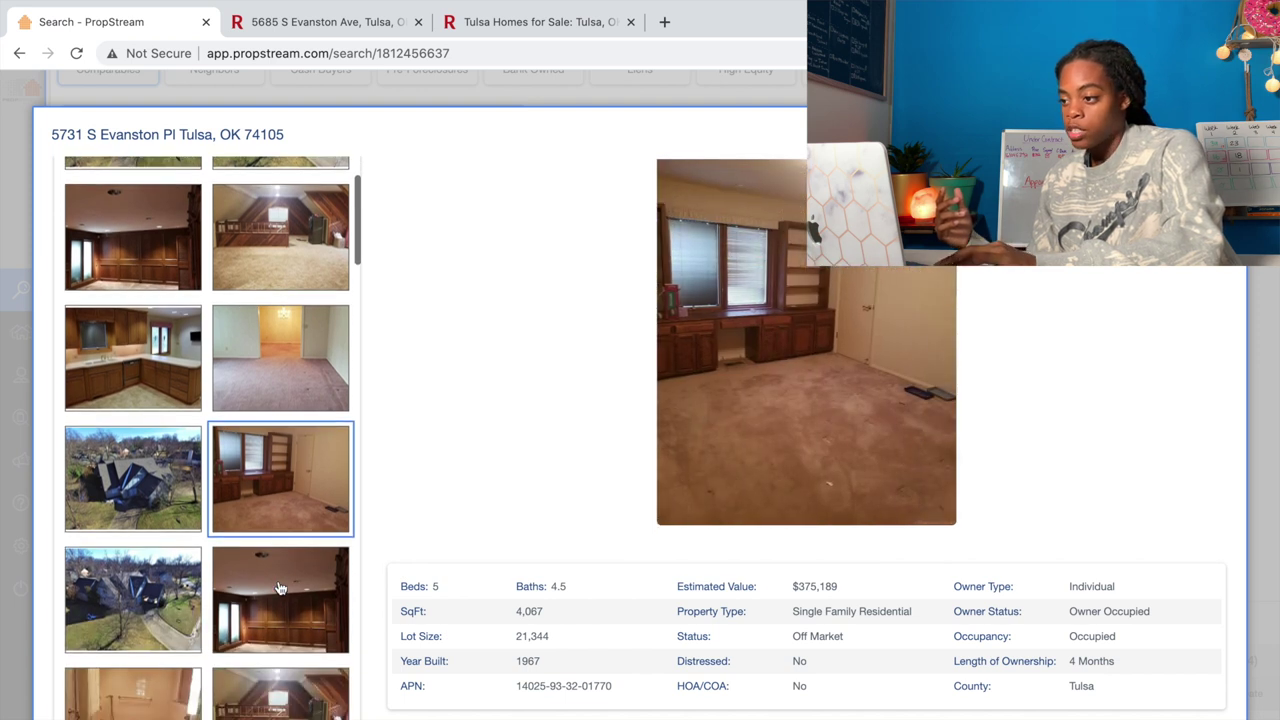
left_click(281, 588)
scroll(281, 588, "down", 3)
left_click(281, 588)
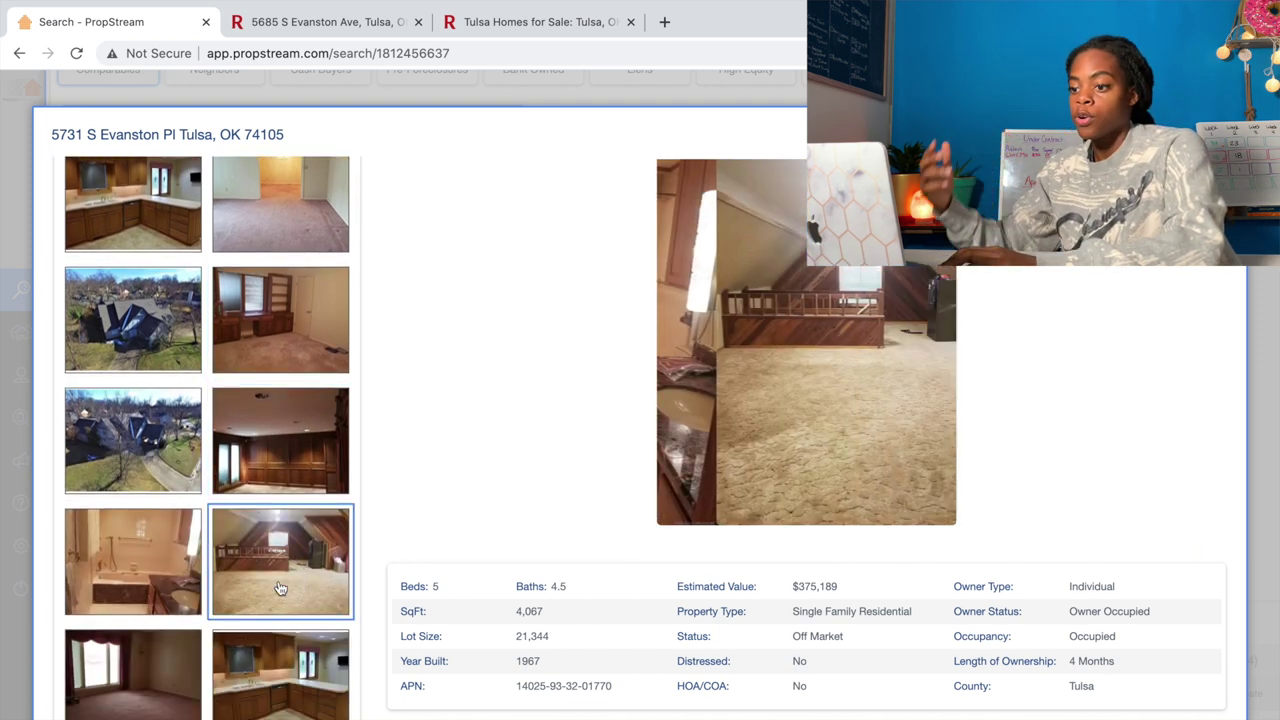
scroll(281, 588, "down", 5)
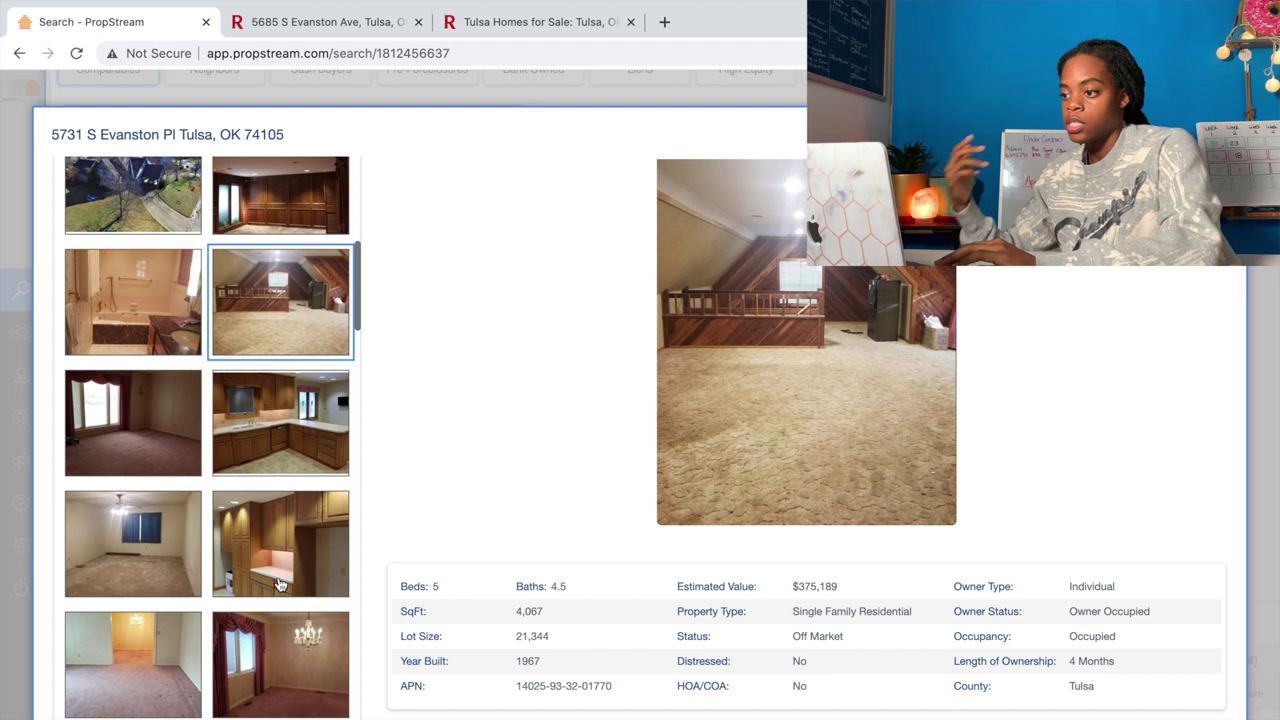
left_click(281, 586)
left_click(299, 667)
scroll(298, 668, "down", 8)
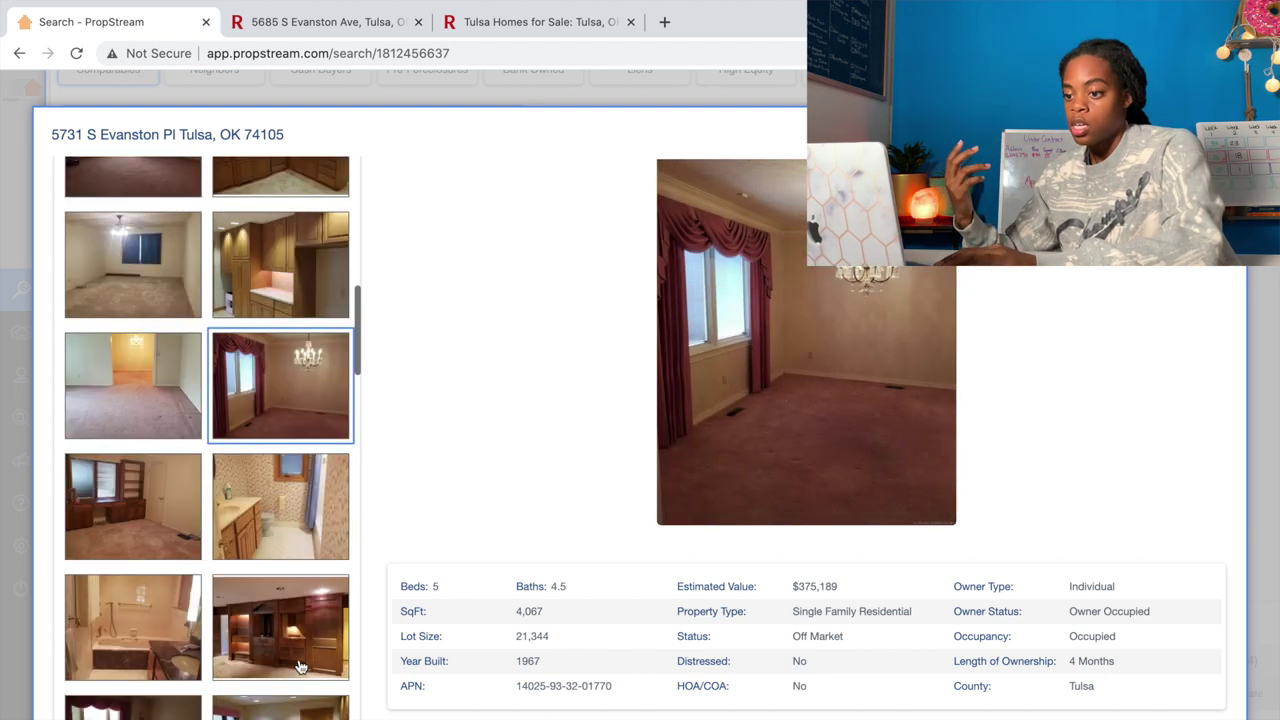
Examine comparable 1's bathroom, bedroom, staircase and kitchen photos, close them, and deselect both S Evanston Pl entries.
left_click(146, 533)
scroll(148, 530, "down", 3)
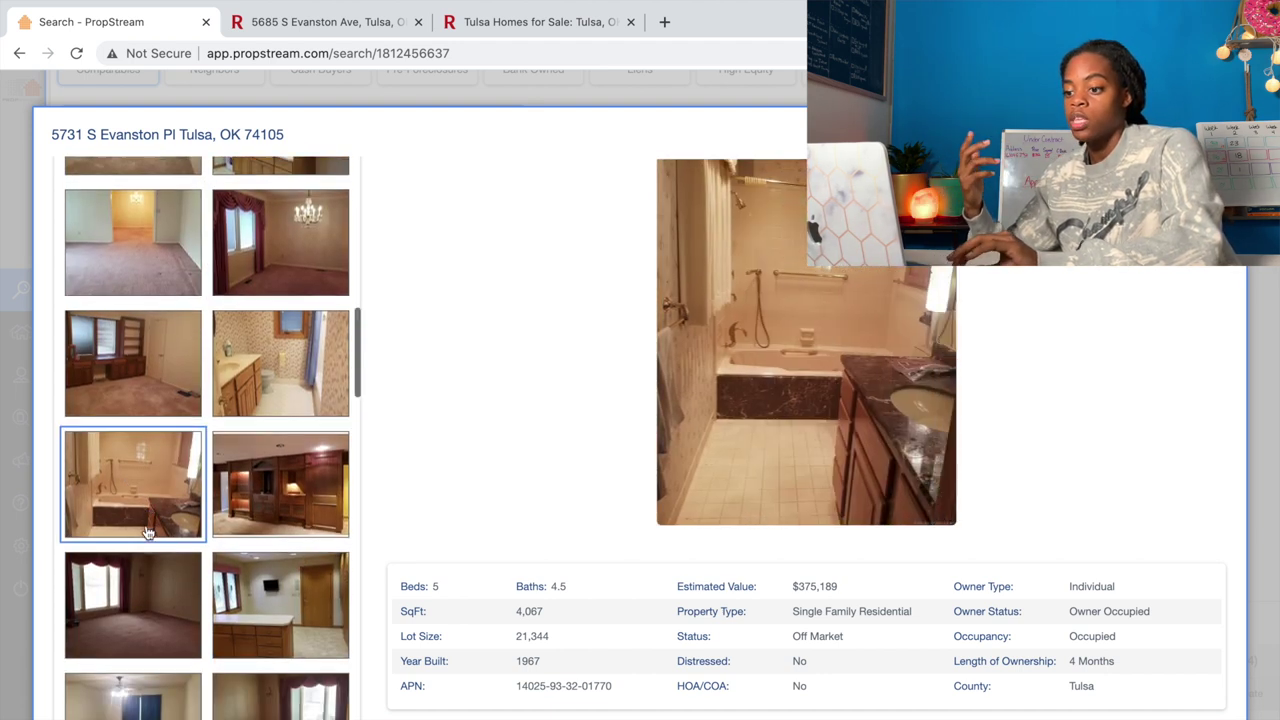
left_click(148, 568)
scroll(148, 568, "down", 8)
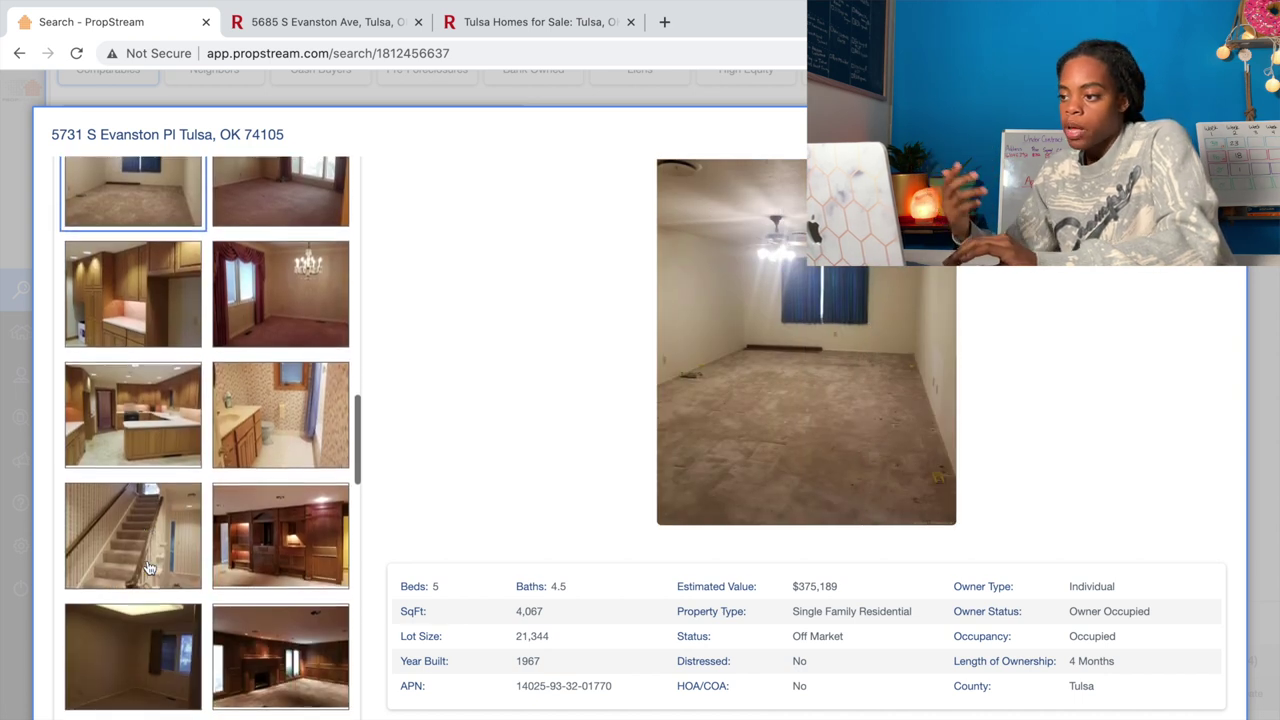
left_click(148, 568)
scroll(148, 568, "down", 4)
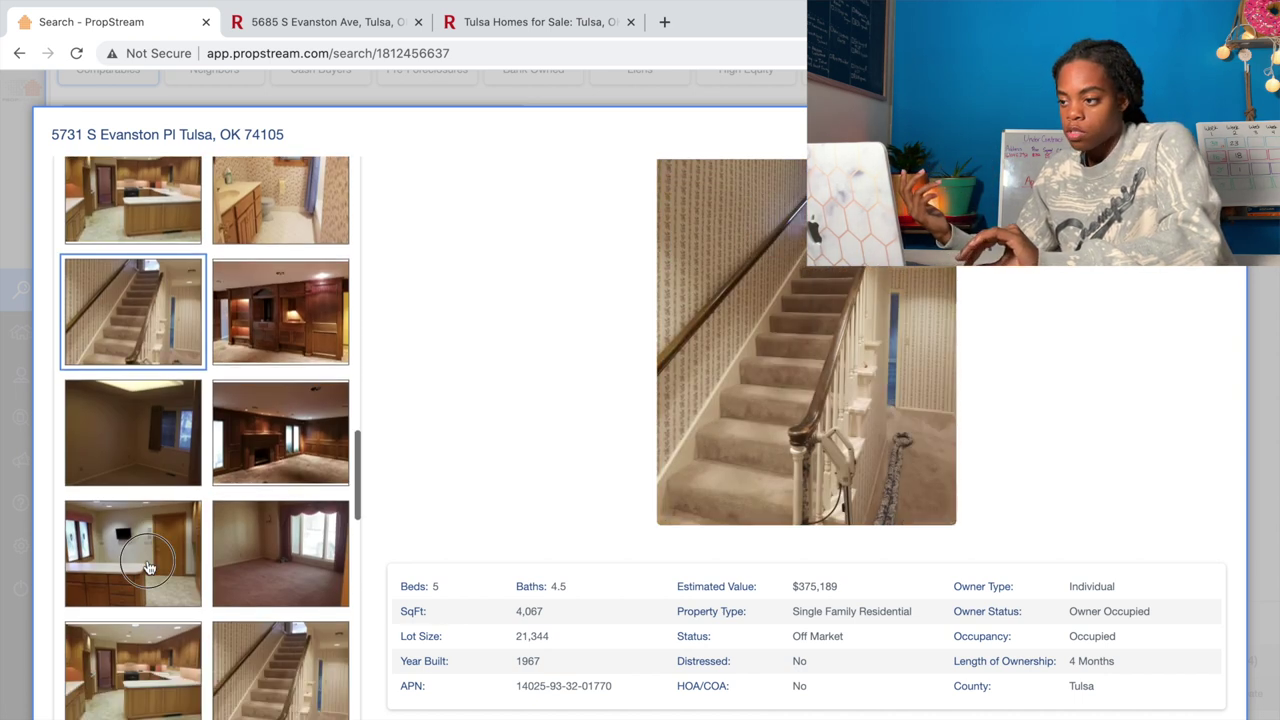
left_click(150, 562)
left_click(163, 707)
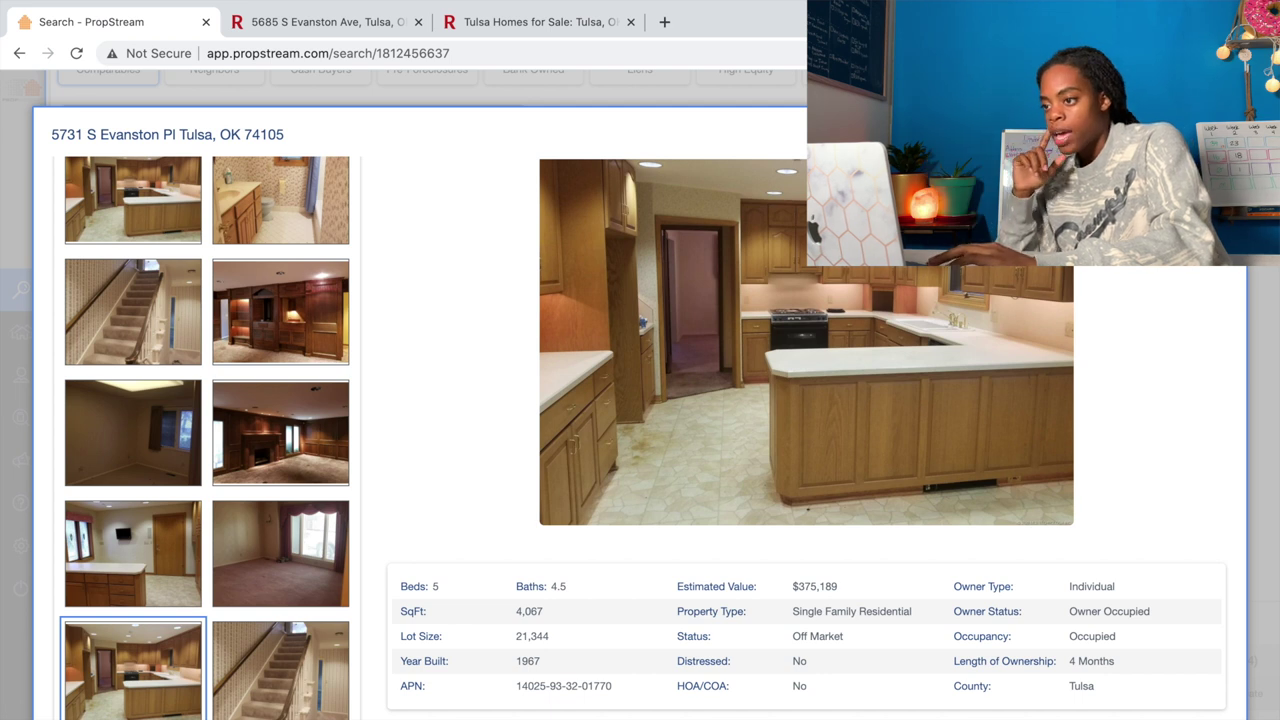
key("Escape")
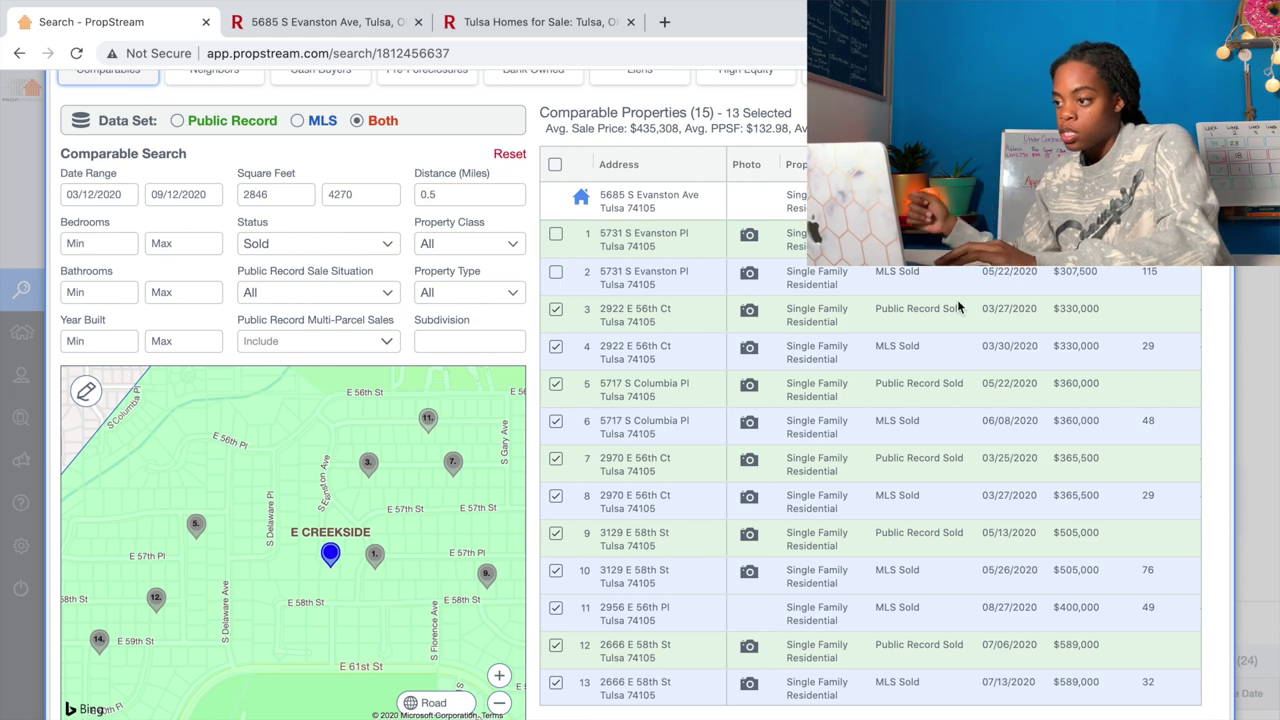
Open the photos of comparable 3 on E 56th Ct and examine the condition of its kitchen.
left_click(749, 312)
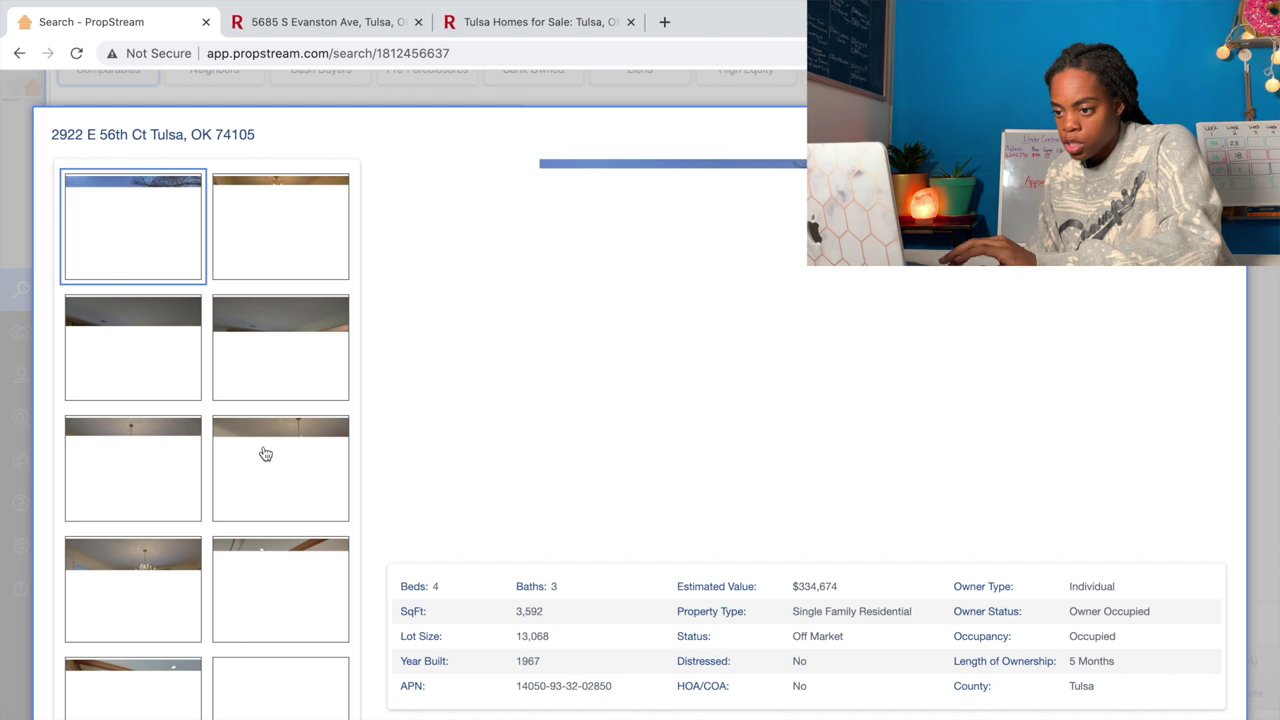
scroll(265, 455, "down", 3)
left_click(276, 535)
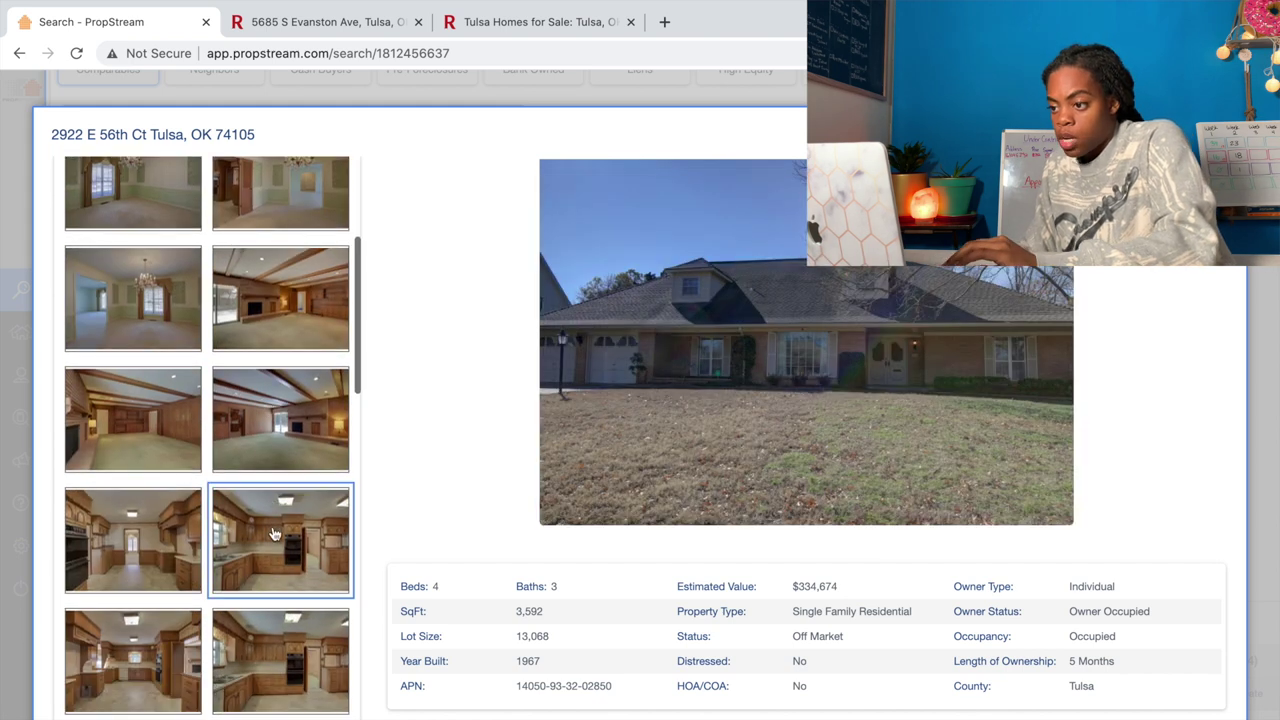
left_click(274, 656)
scroll(274, 656, "down", 2)
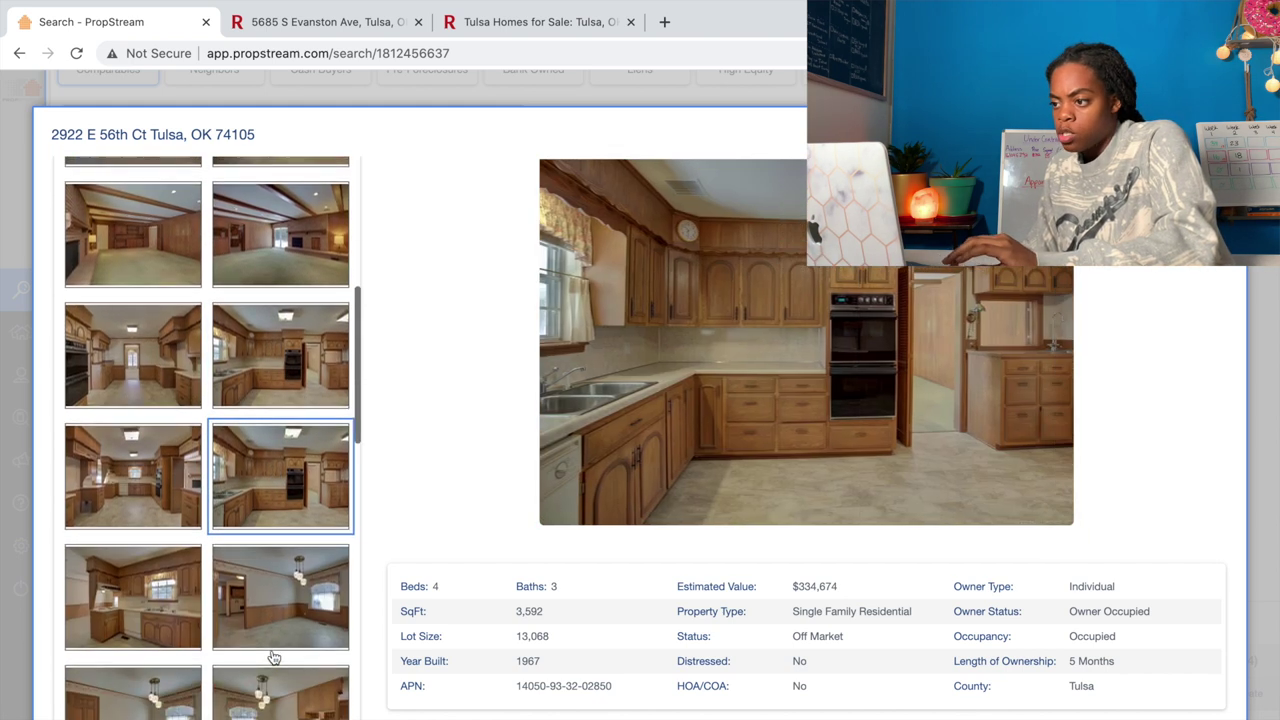
left_click(150, 595)
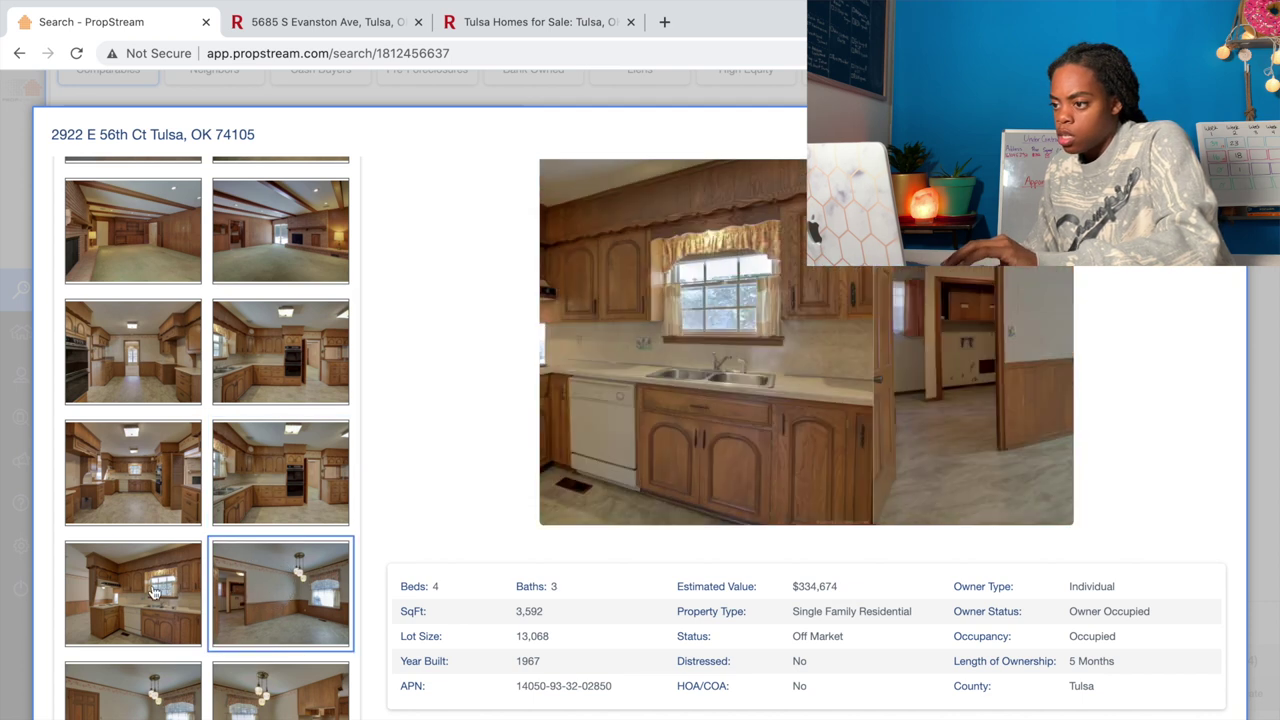
scroll(252, 523, "down", 2)
scroll(252, 523, "down", 3)
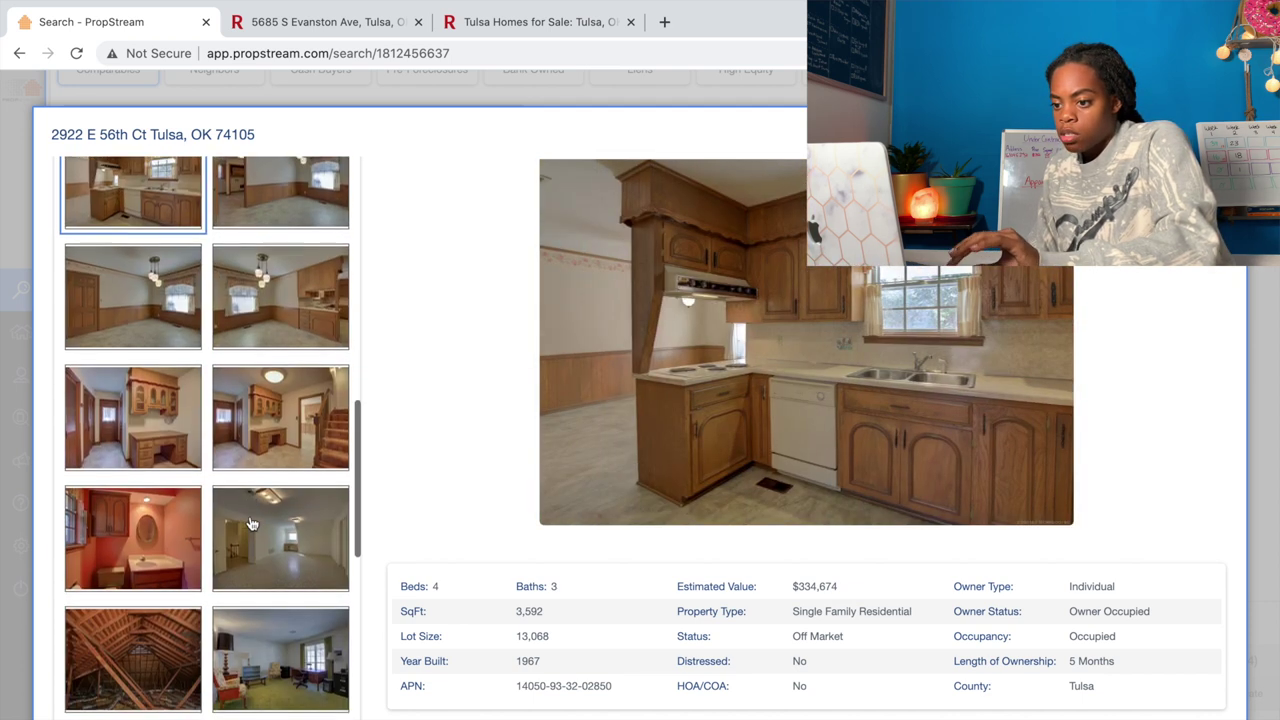
Examine comparable 3's attic, bathroom and bedroom photos, close them, and deselect comparables 3 and 4 on E 56th Ct.
left_click(139, 655)
scroll(139, 655, "down", 2)
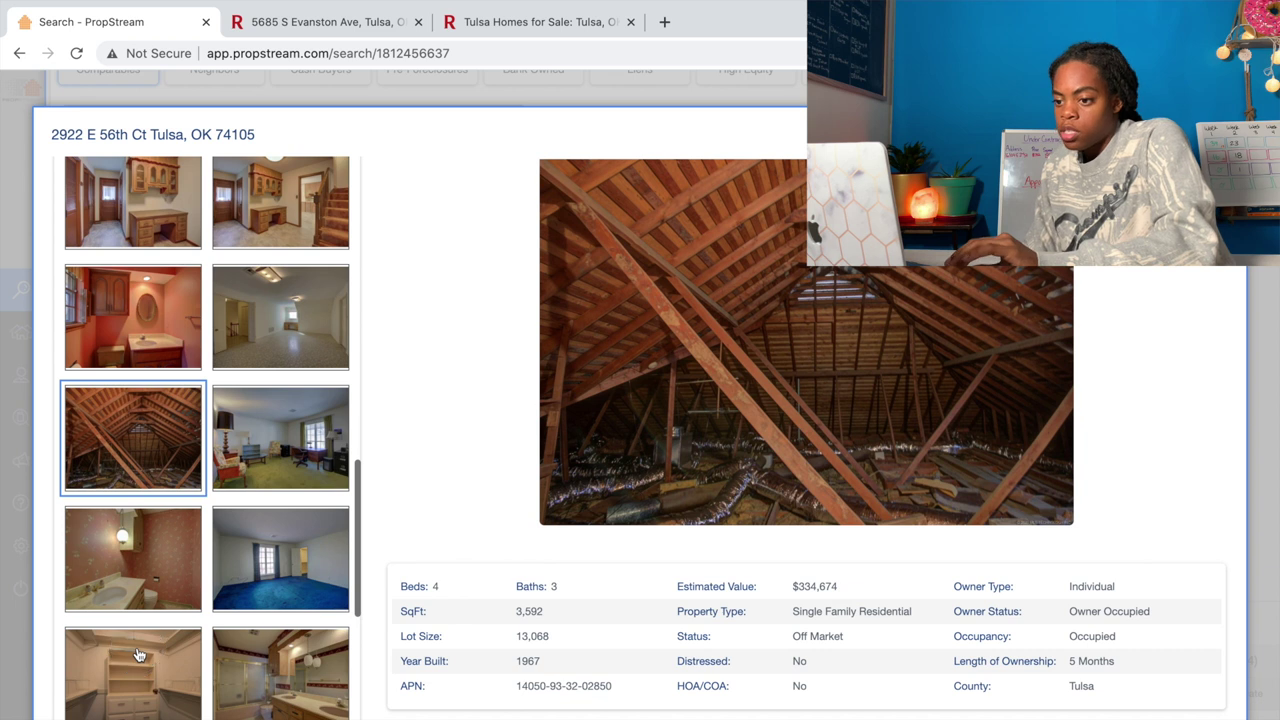
left_click(139, 655)
left_click(137, 535)
scroll(137, 535, "down", 3)
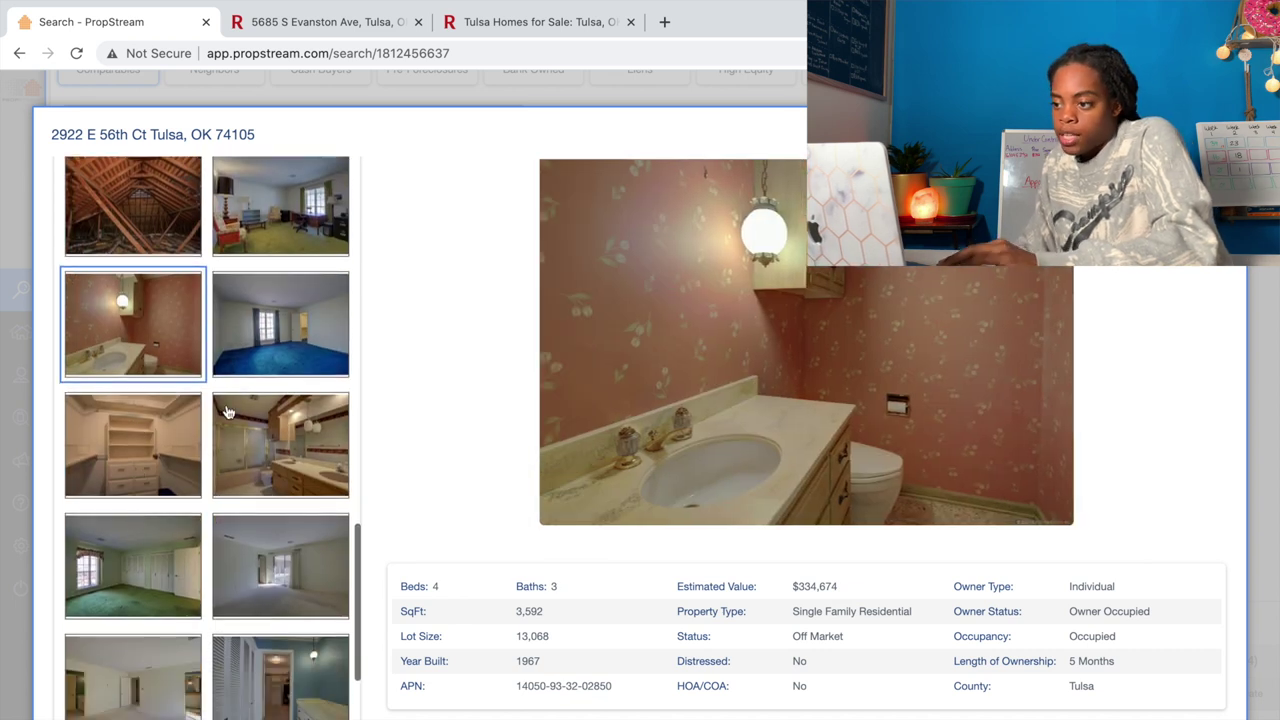
left_click(270, 330)
left_click(117, 607)
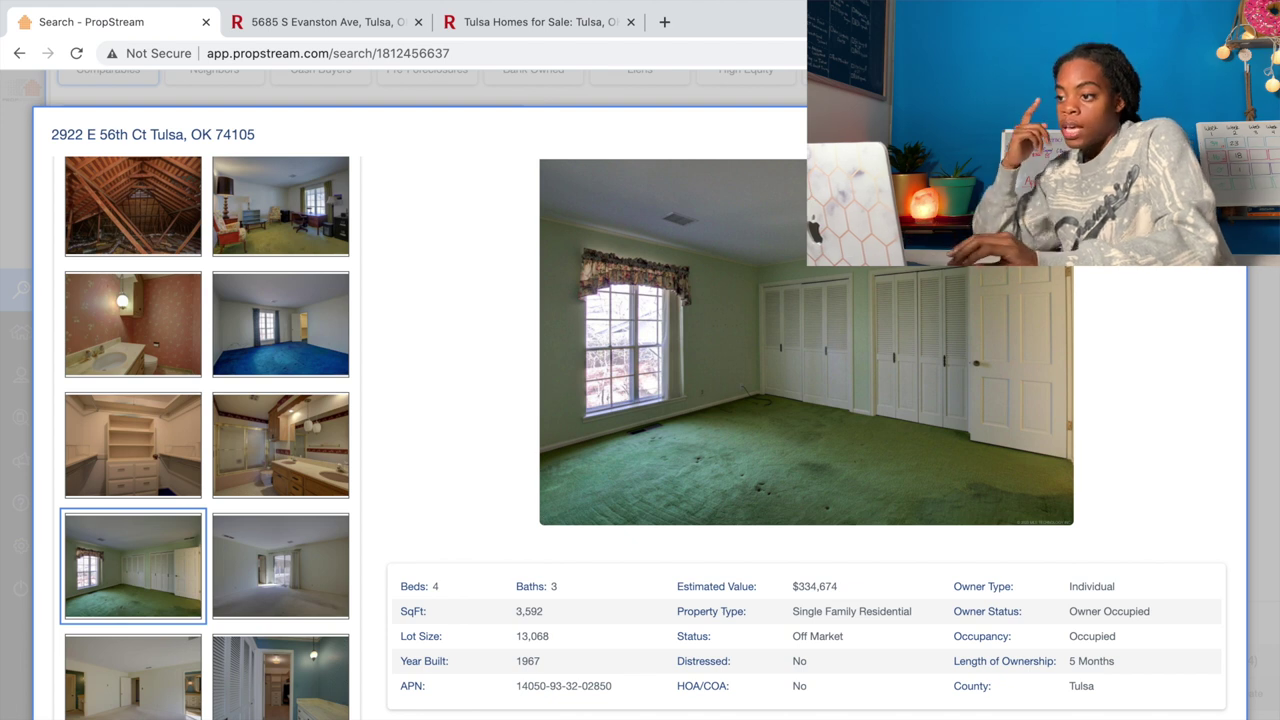
key("Escape")
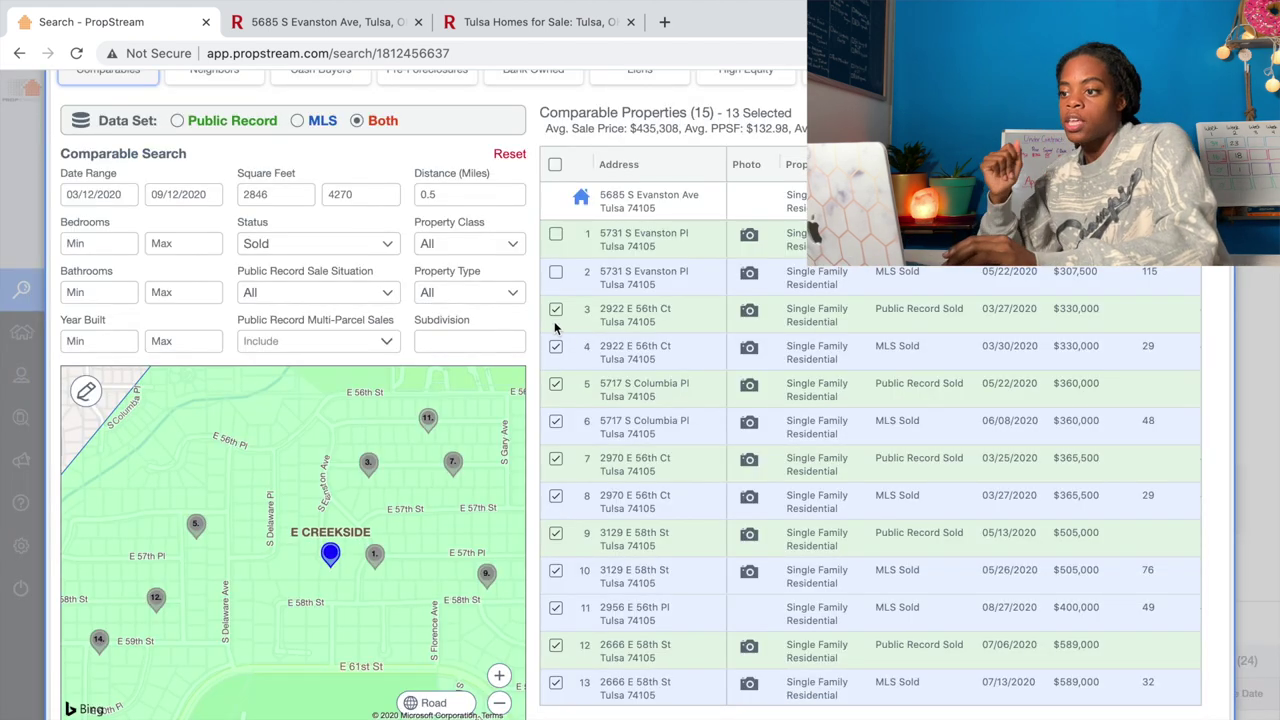
left_click(556, 347)
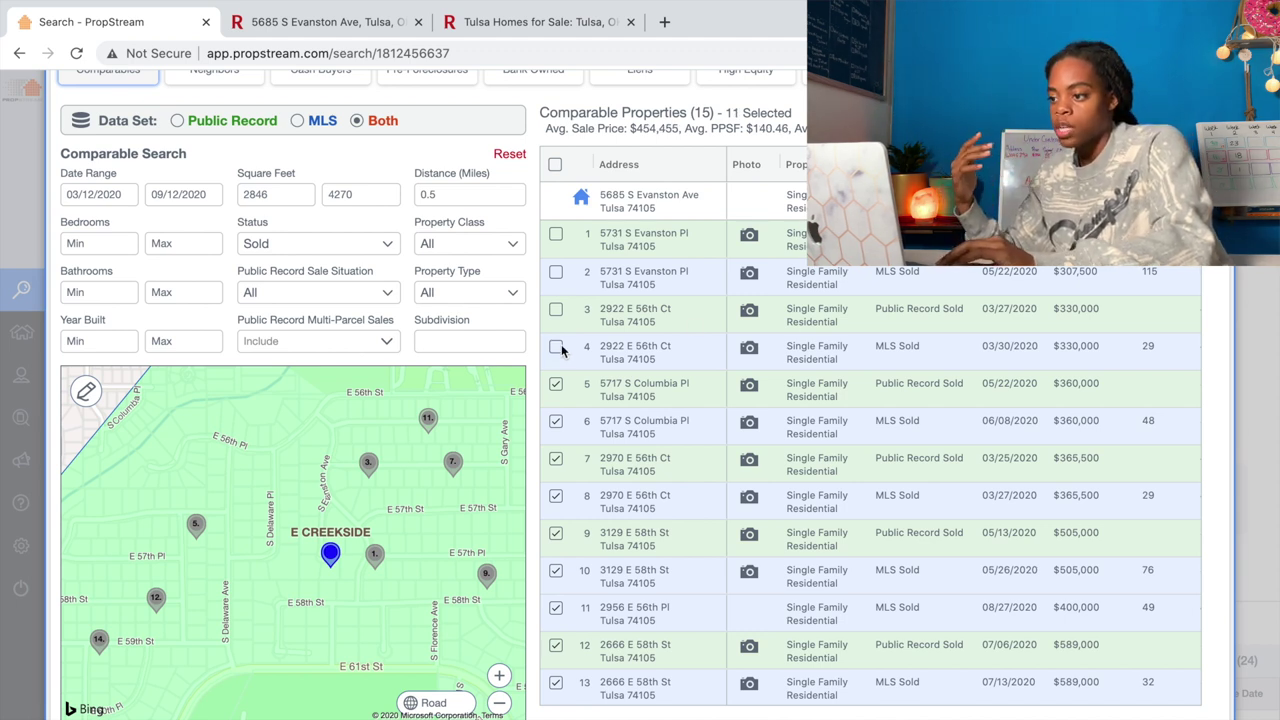
Open the photos of comparable 5 on S Columbia Pl and examine its porch, entry, living areas, kitchen and hallway.
left_click(748, 387)
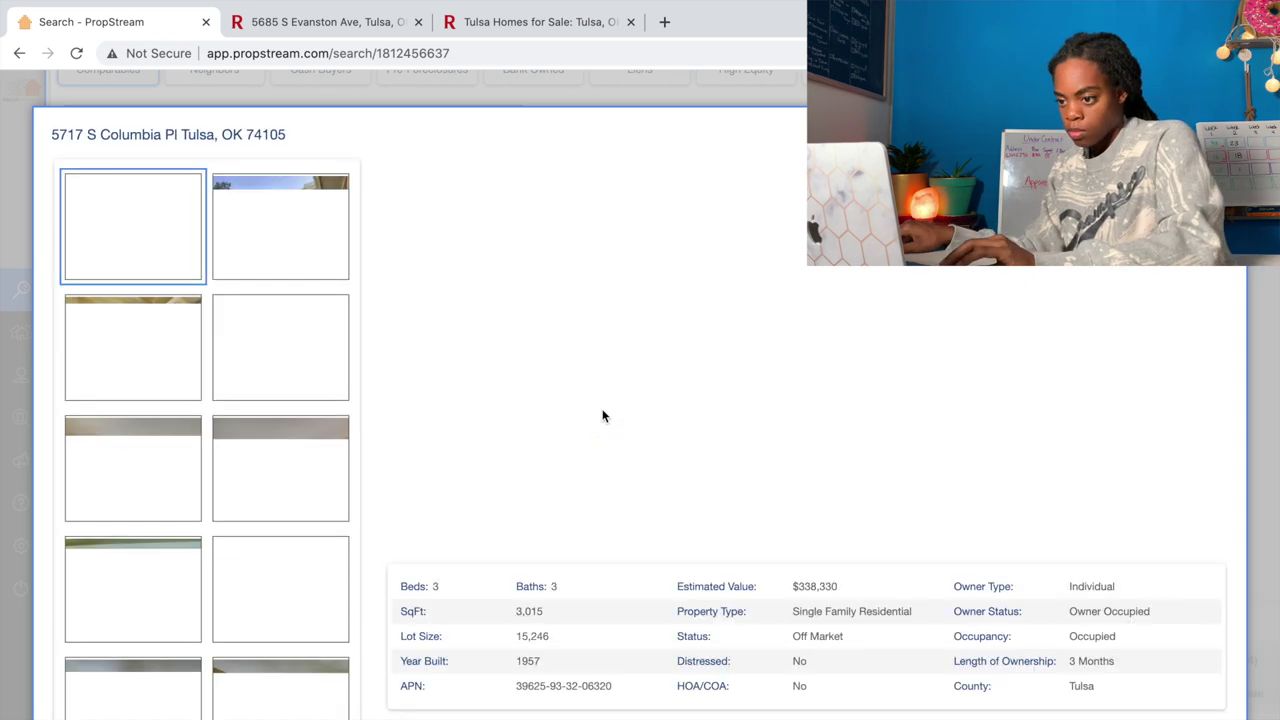
left_click(329, 395)
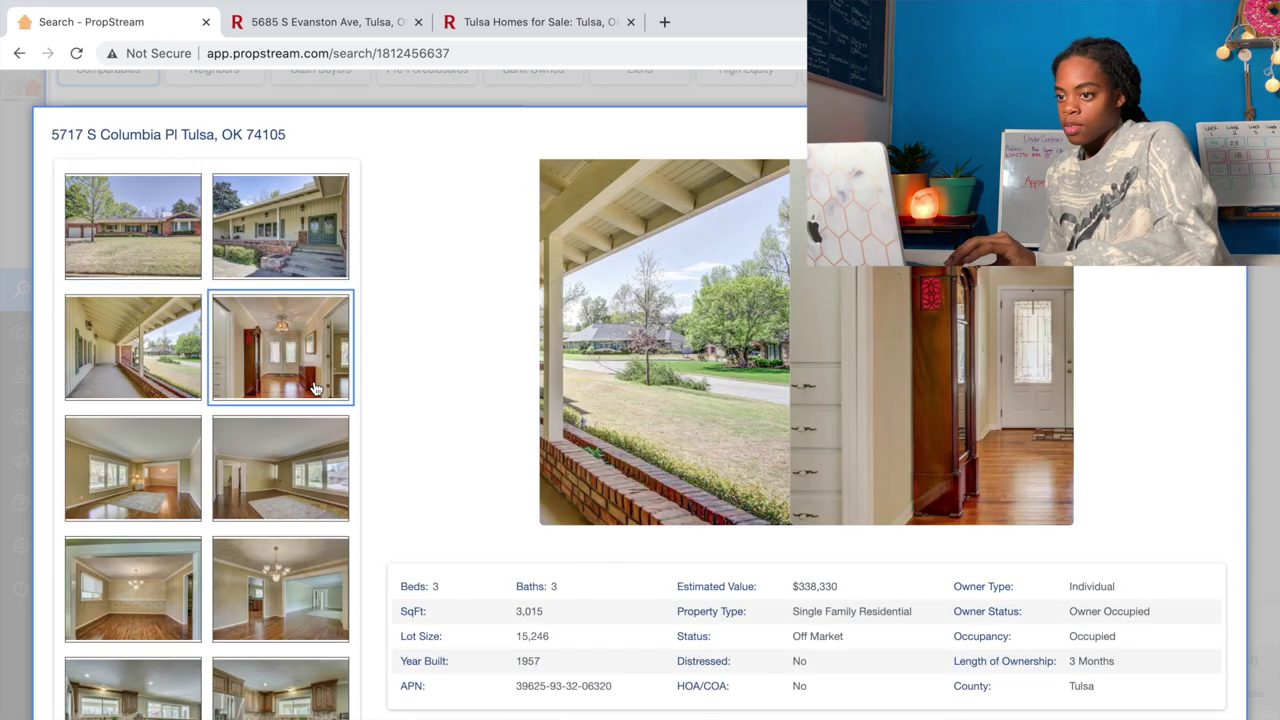
left_click(128, 396)
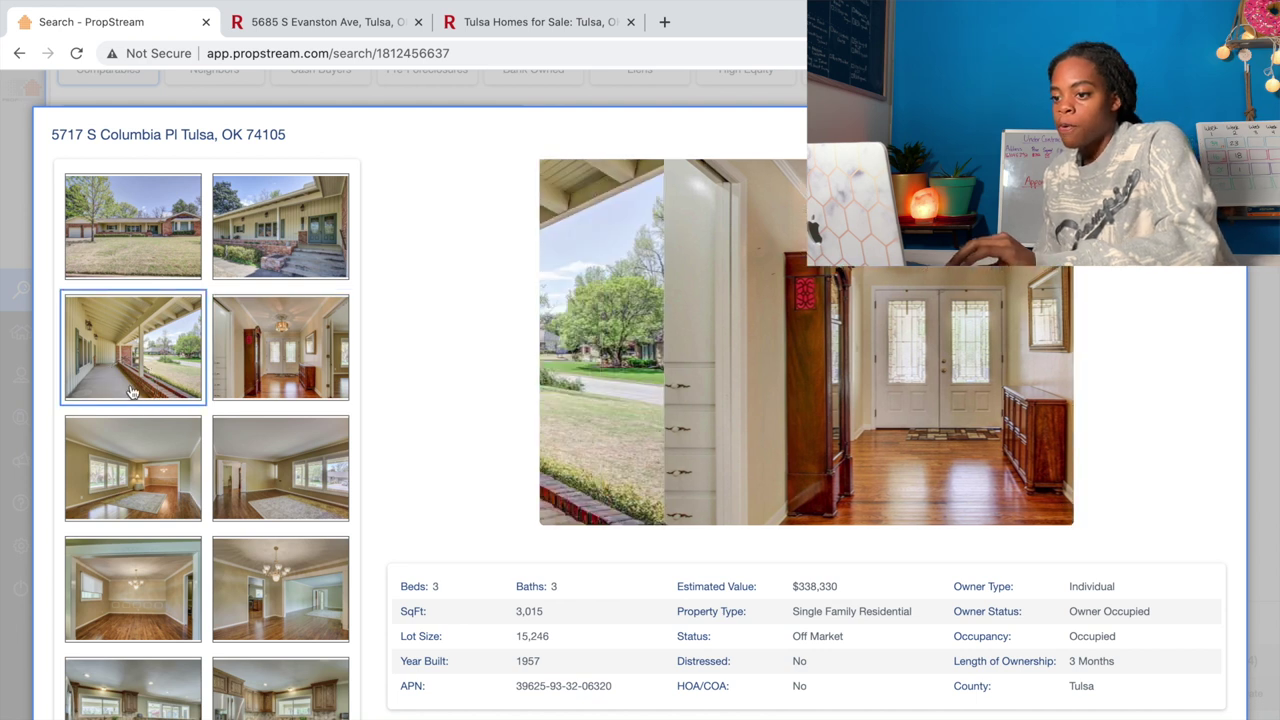
left_click(135, 492)
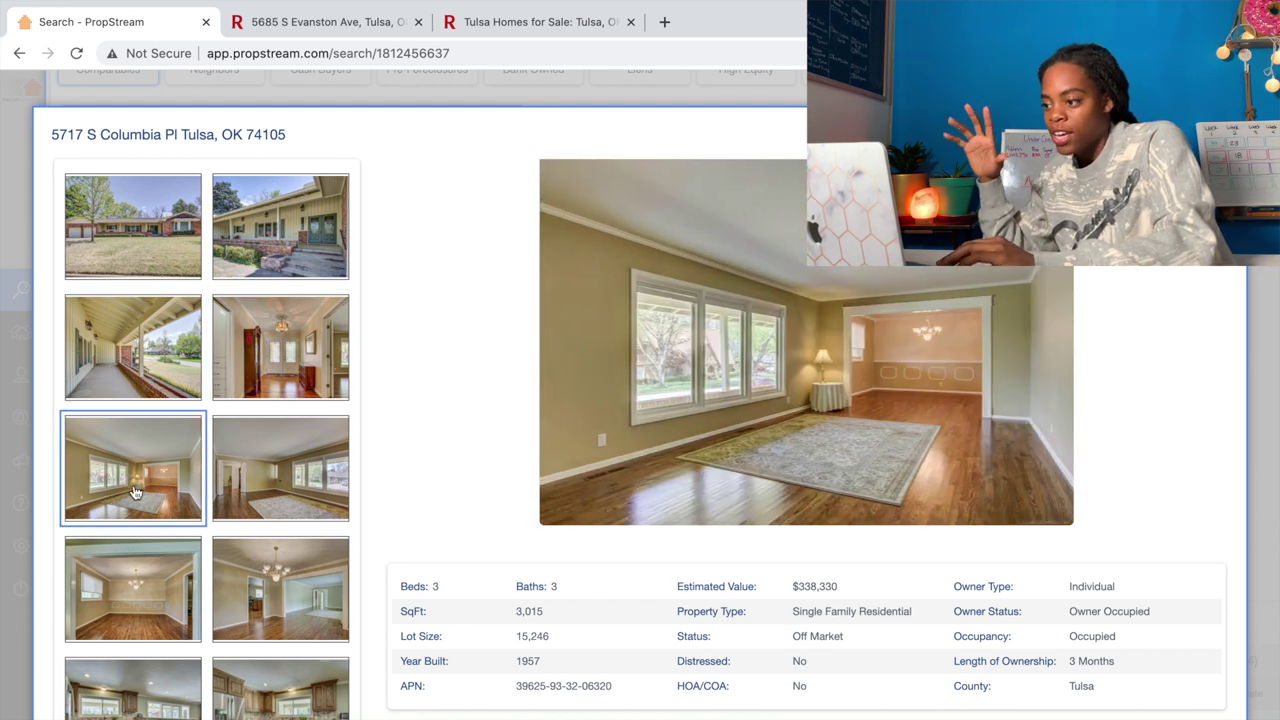
left_click(295, 507)
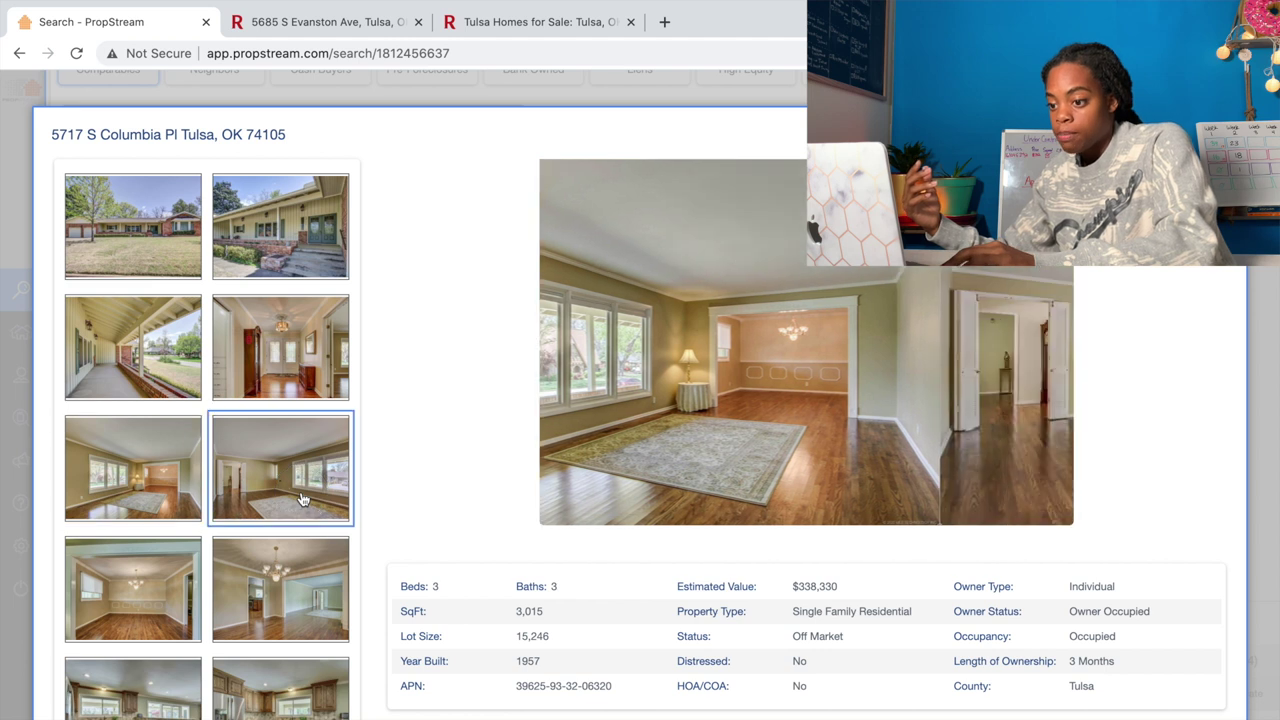
scroll(279, 620, "down", 2)
left_click(283, 622)
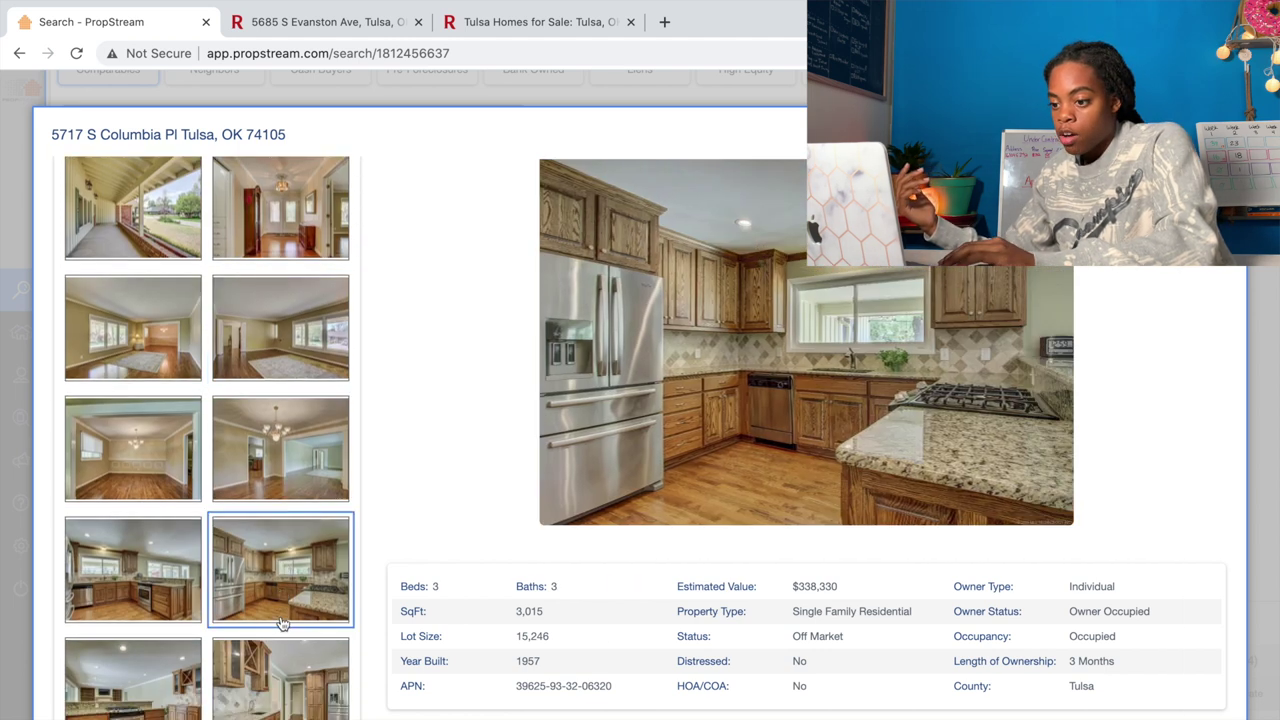
left_click(252, 678)
scroll(252, 678, "down", 5)
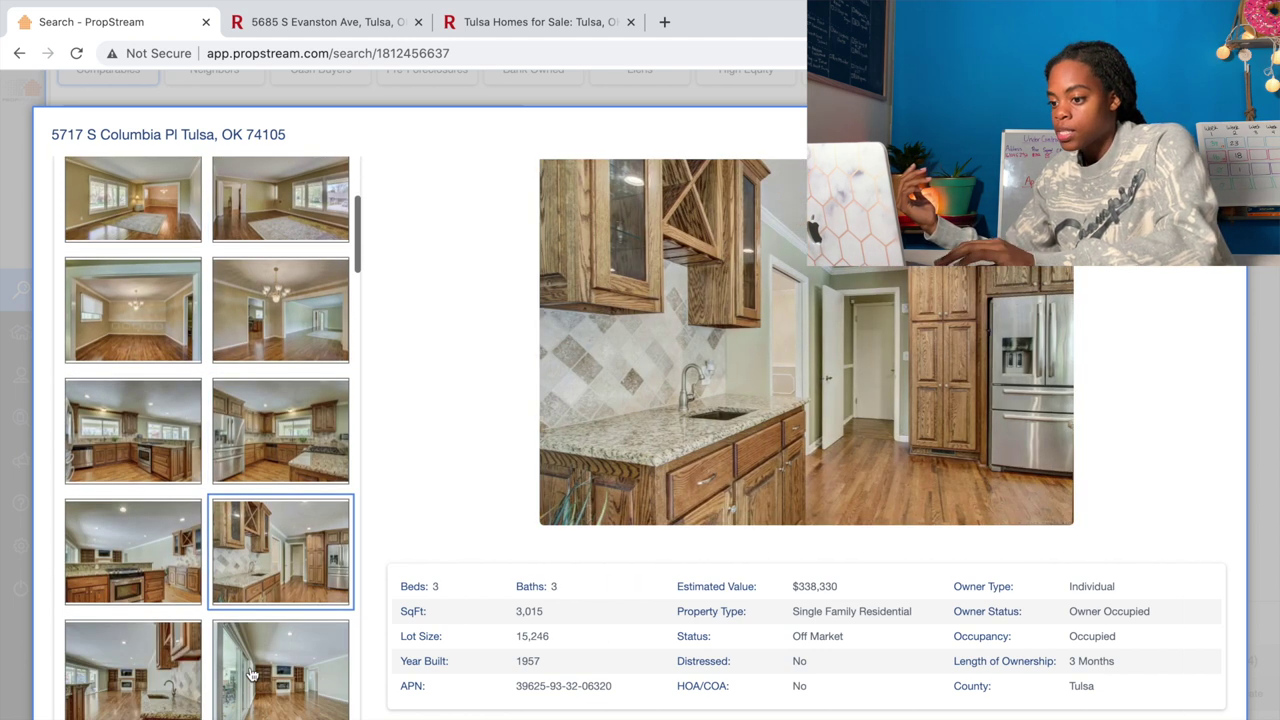
left_click(252, 678)
scroll(252, 678, "down", 5)
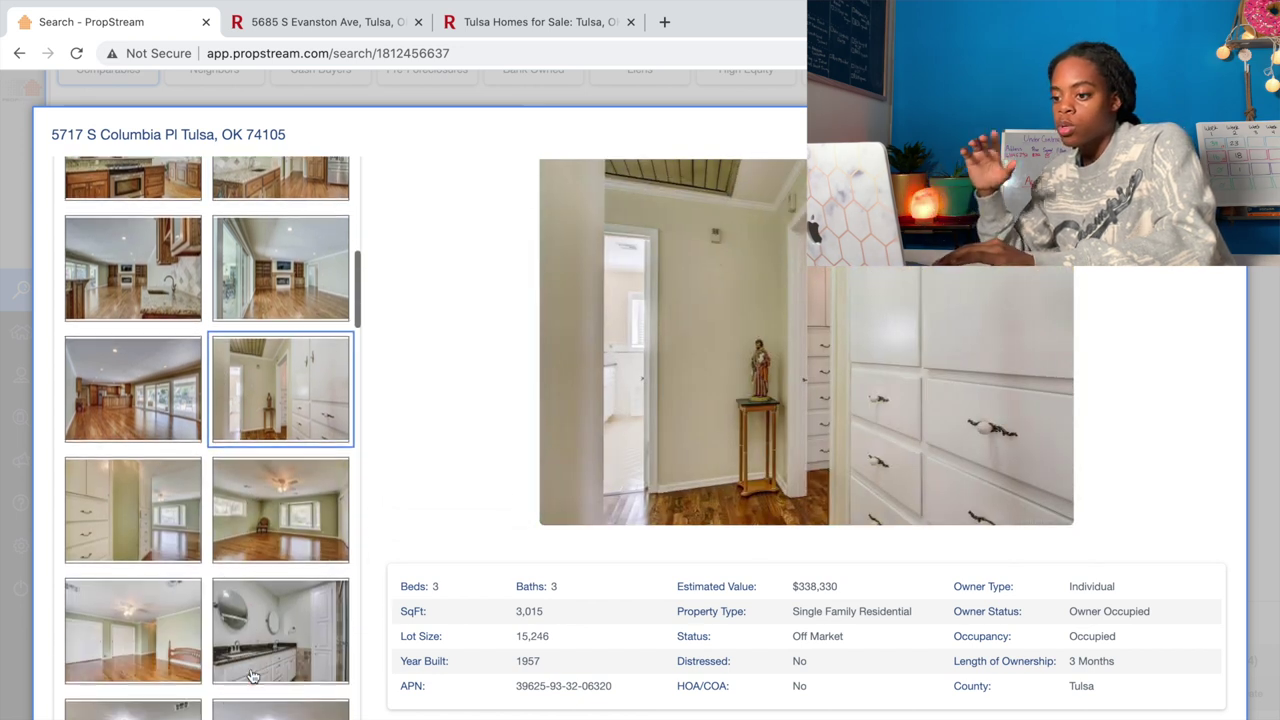
Examine comparable 5's bathroom, patio and pool photos, close them, and deselect its Public Record Sold entry in the comparables.
left_click(268, 643)
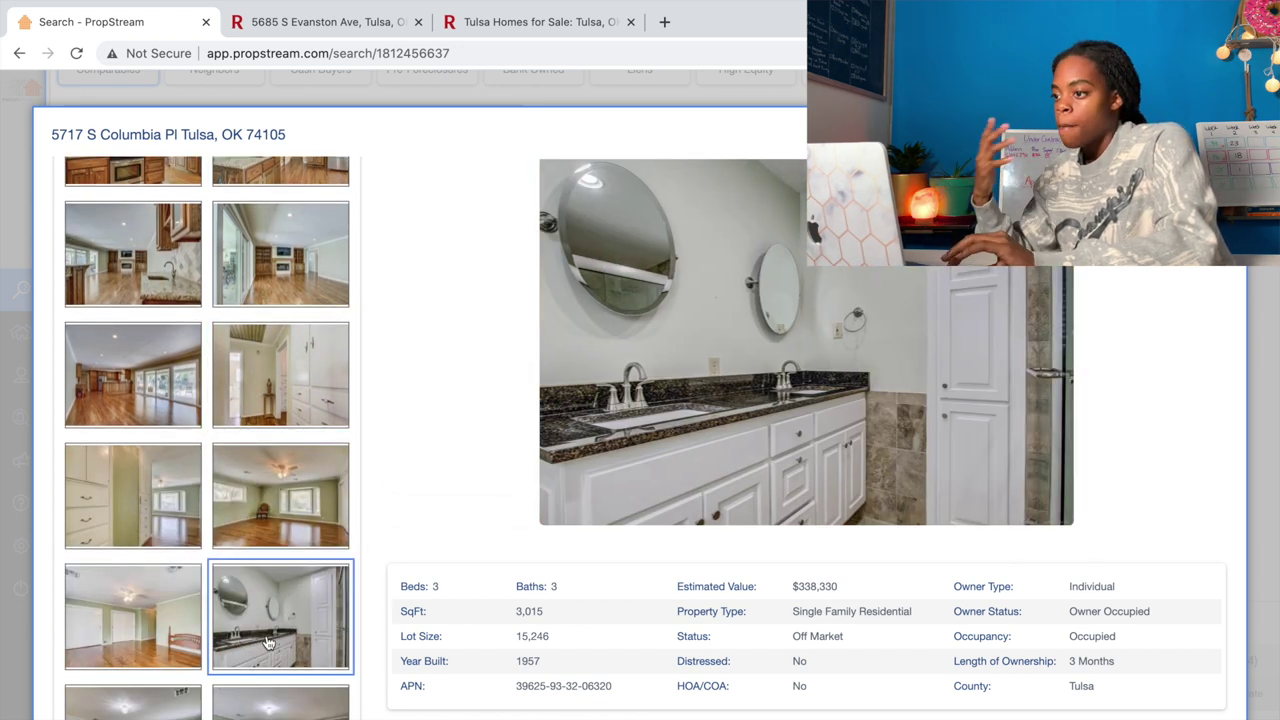
scroll(268, 643, "down", 3)
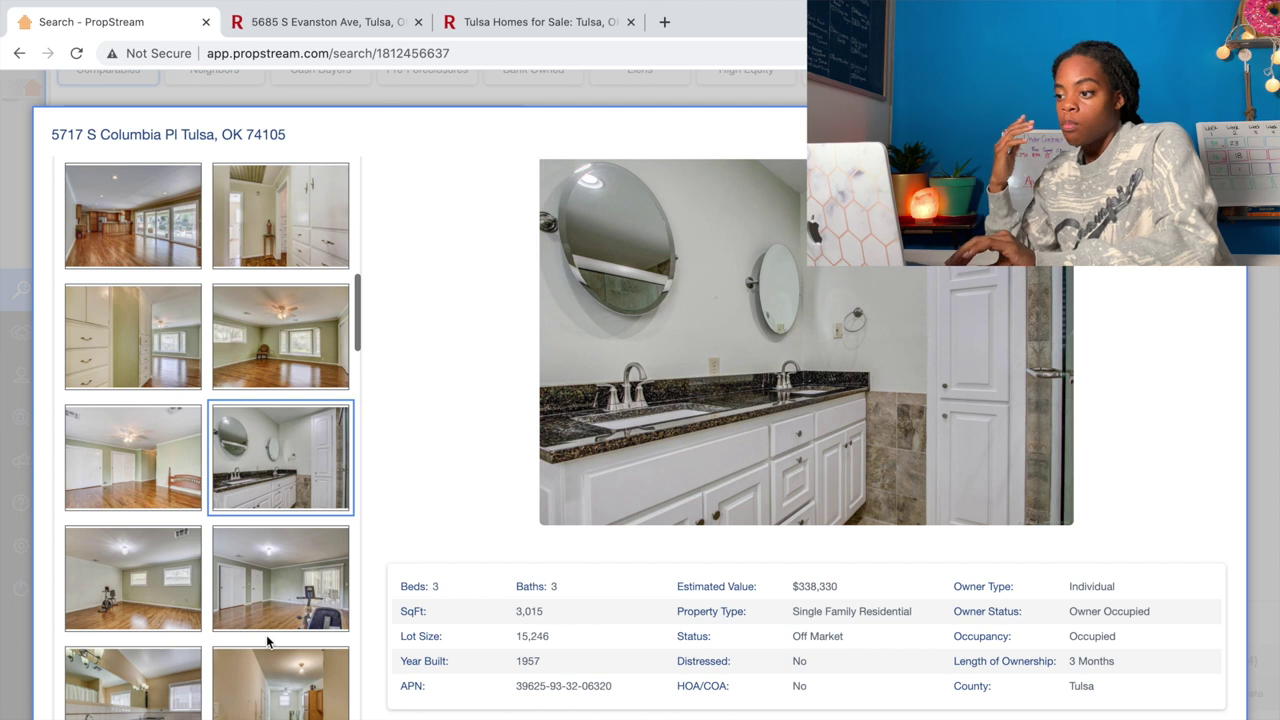
left_click(163, 703)
scroll(163, 703, "down", 2)
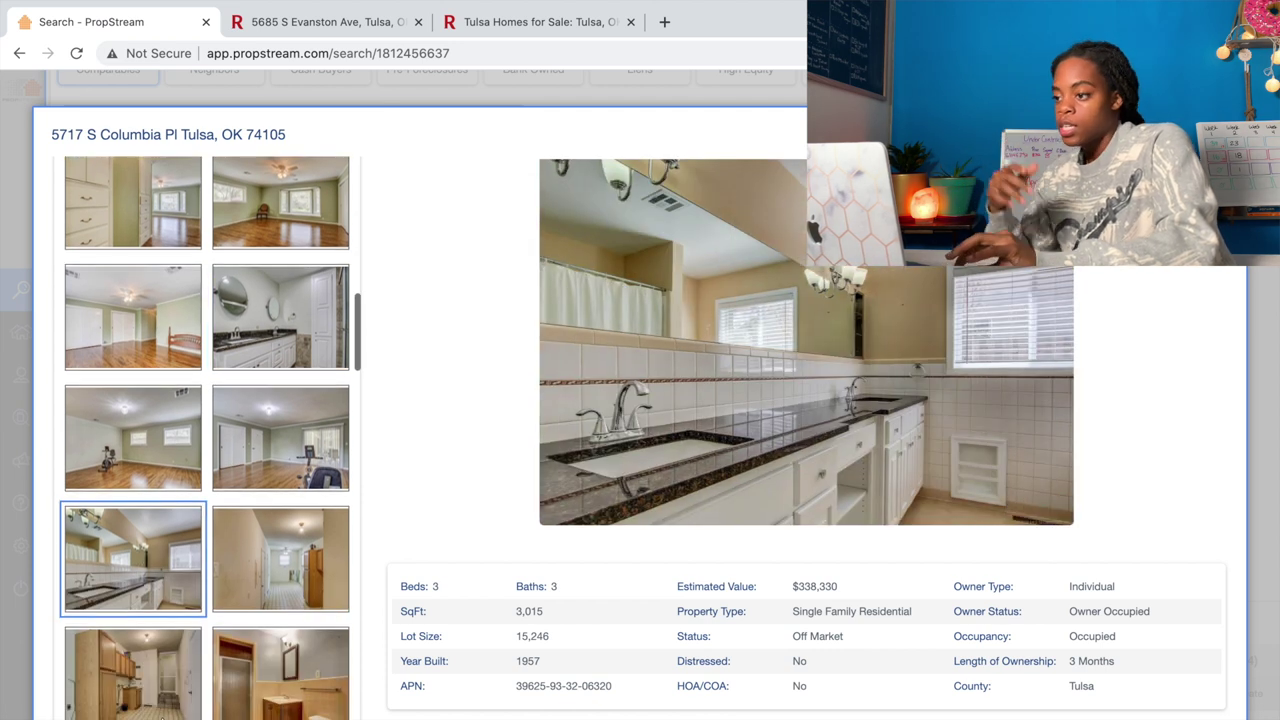
left_click(125, 680)
scroll(125, 680, "down", 3)
left_click(125, 680)
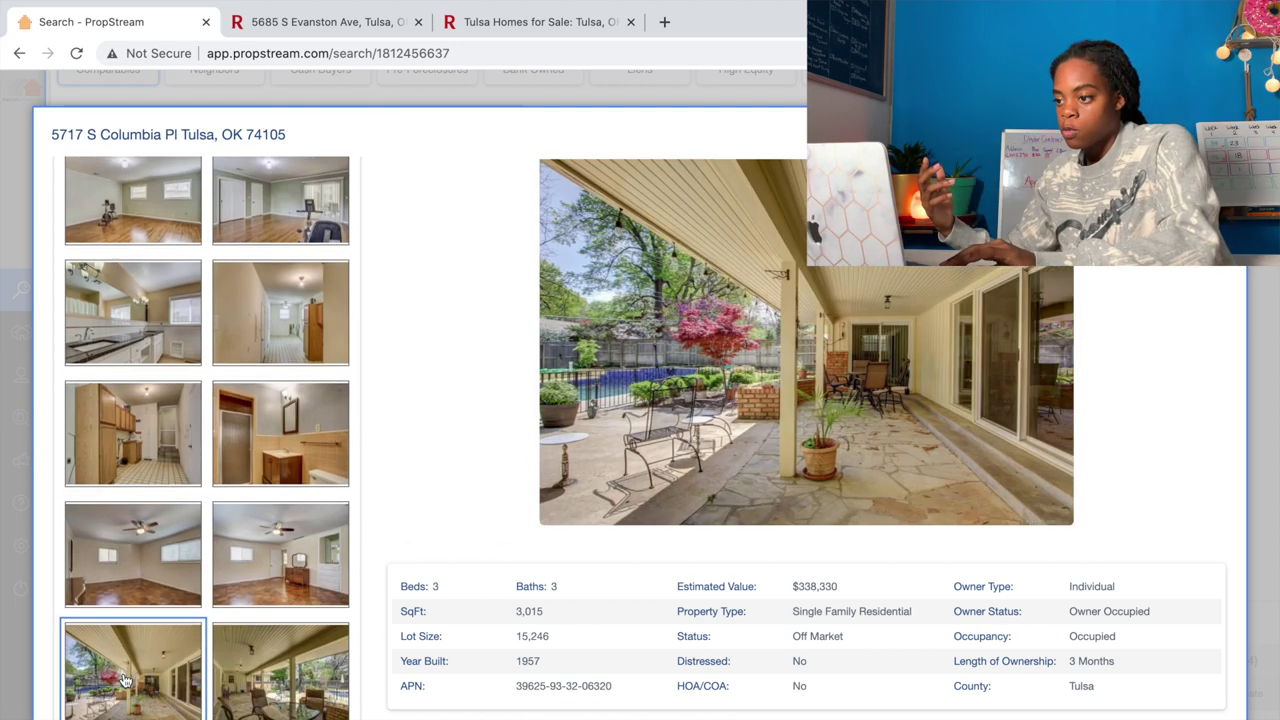
scroll(125, 680, "down", 4)
left_click(244, 615)
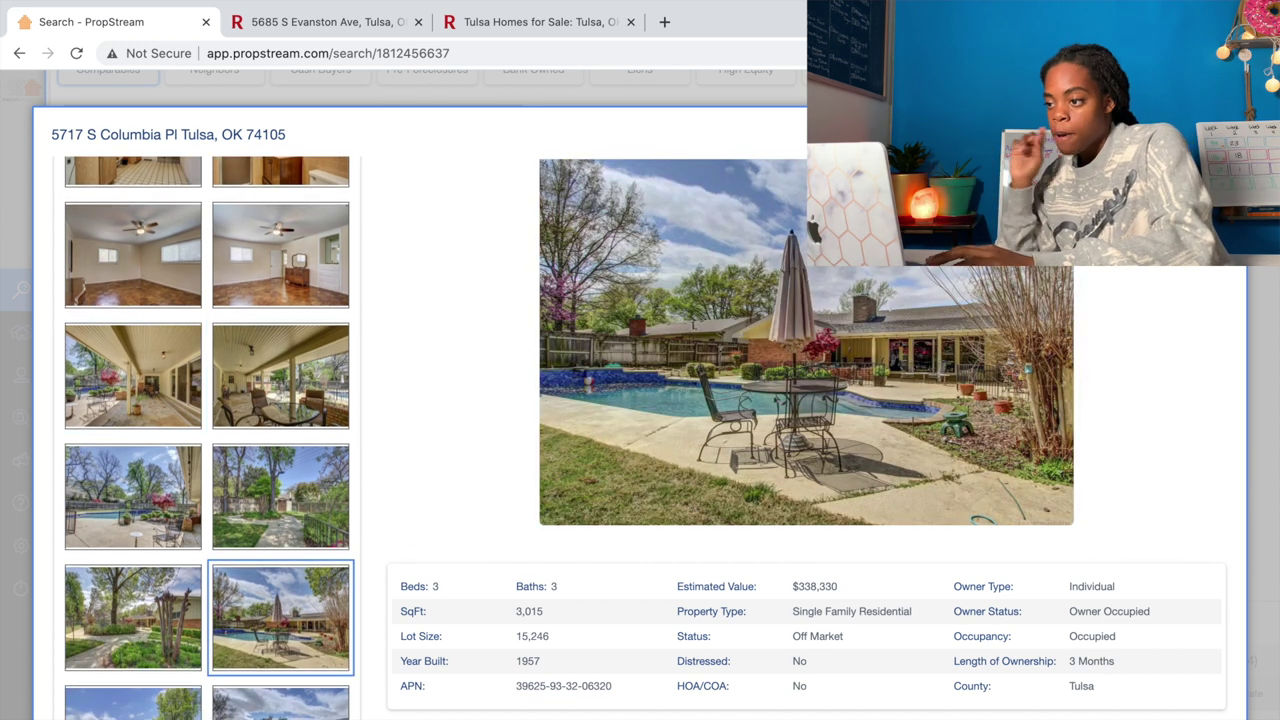
key("Escape")
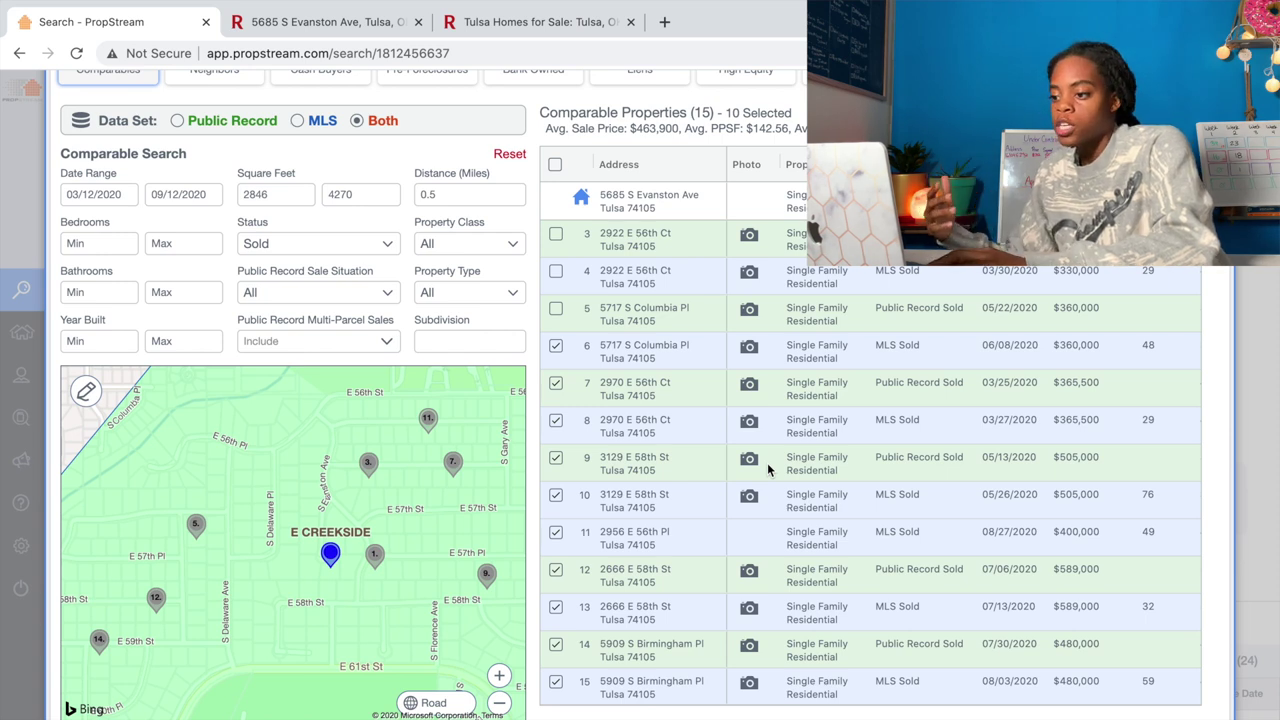
scroll(767, 463, "down", 1)
scroll(767, 463, "up", 1)
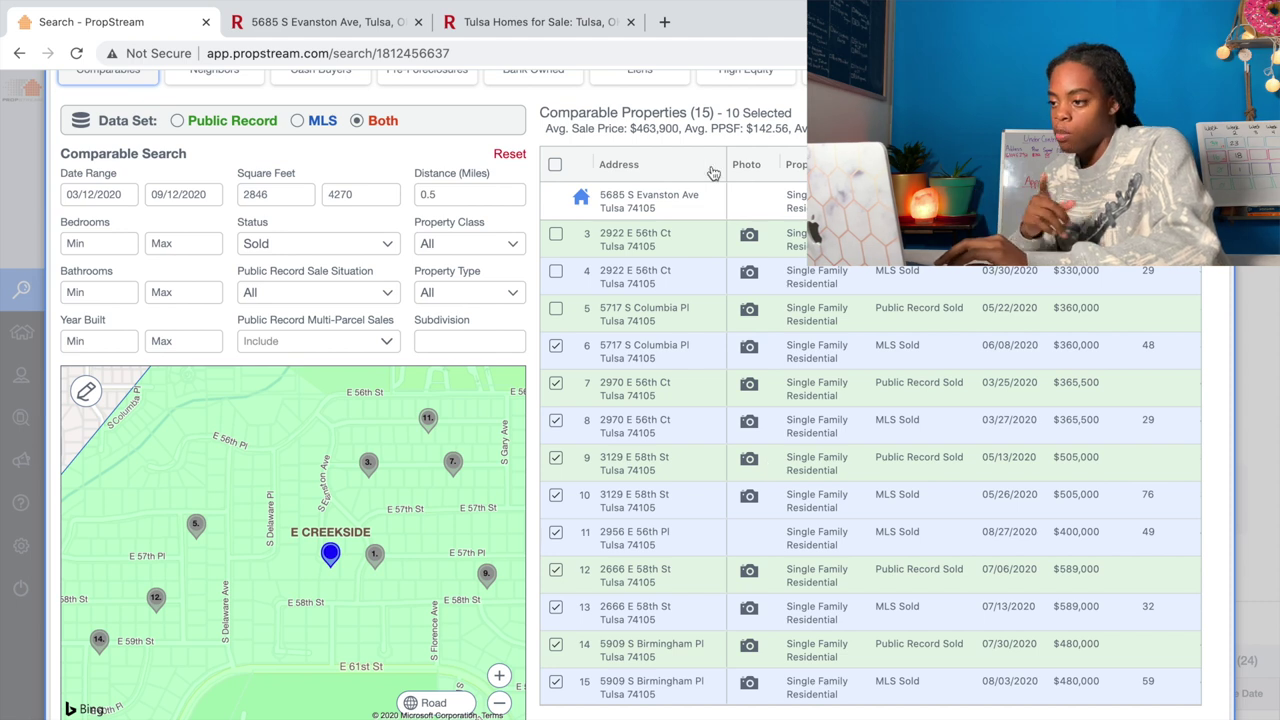
Open the photos of comparable 7 on E 56th Ct and examine its exterior, entry and living room.
left_click(749, 382)
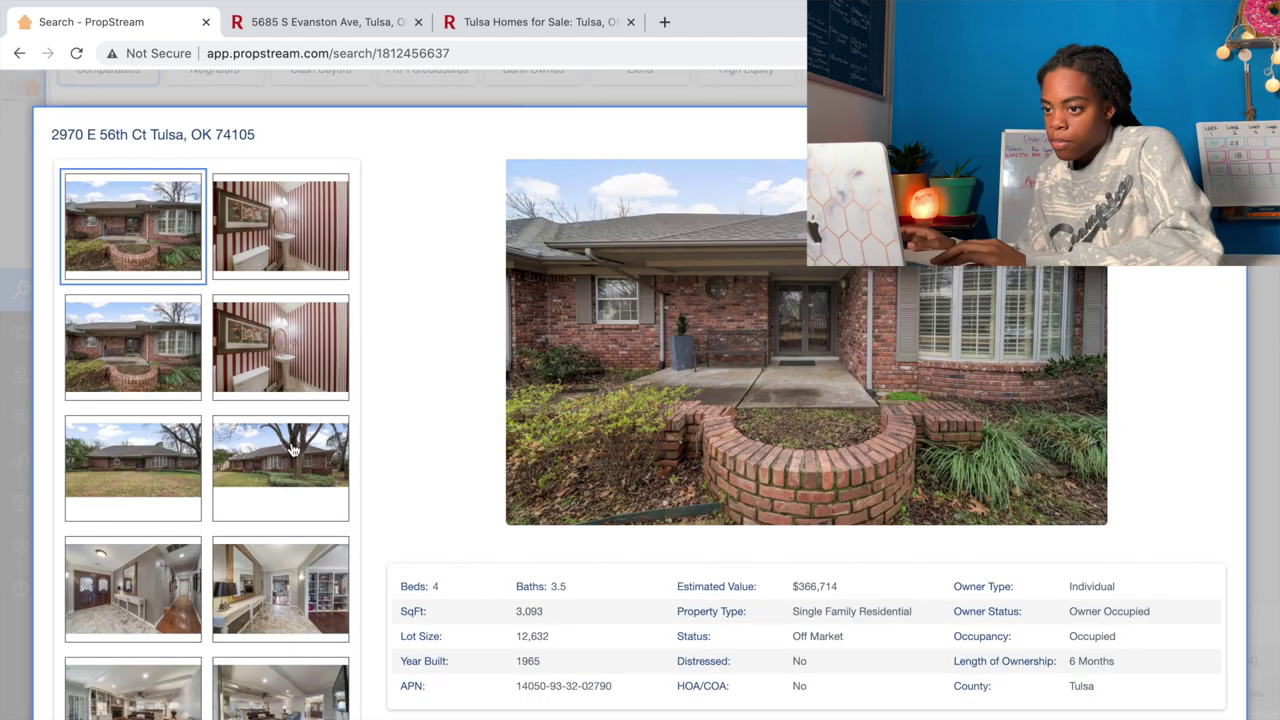
left_click(290, 447)
scroll(290, 447, "down", 2)
left_click(290, 447)
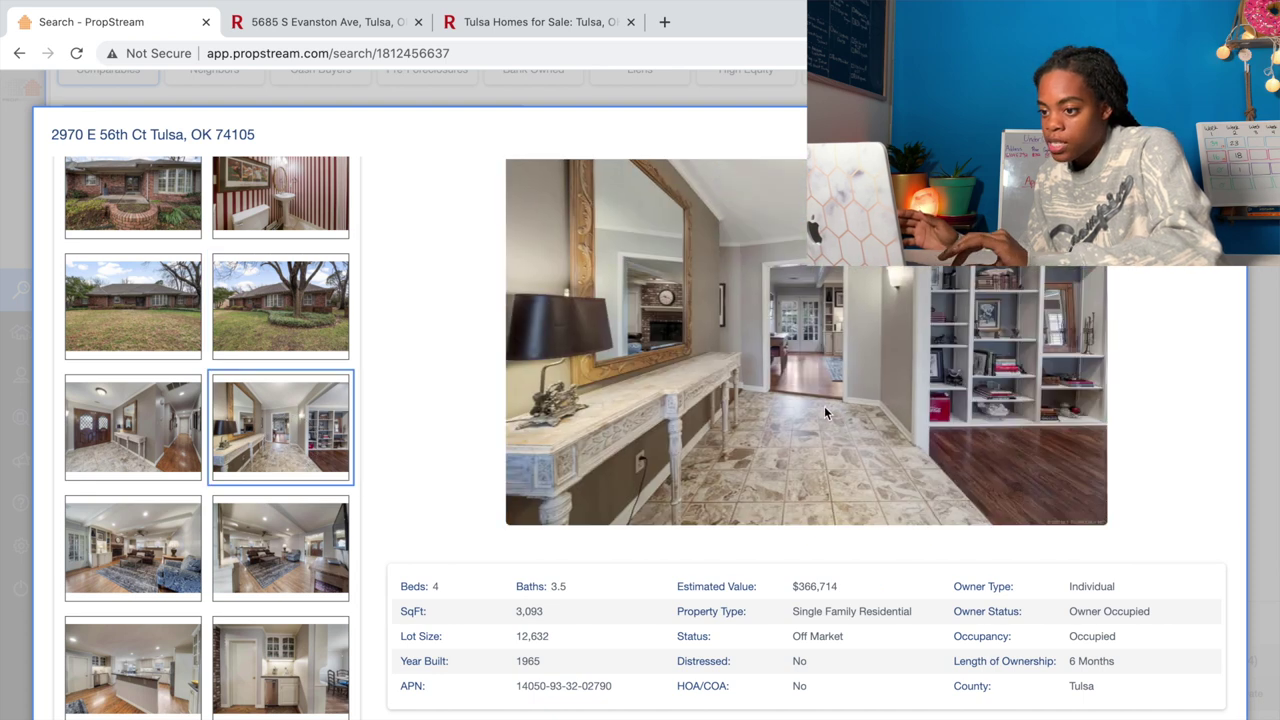
left_click(240, 540)
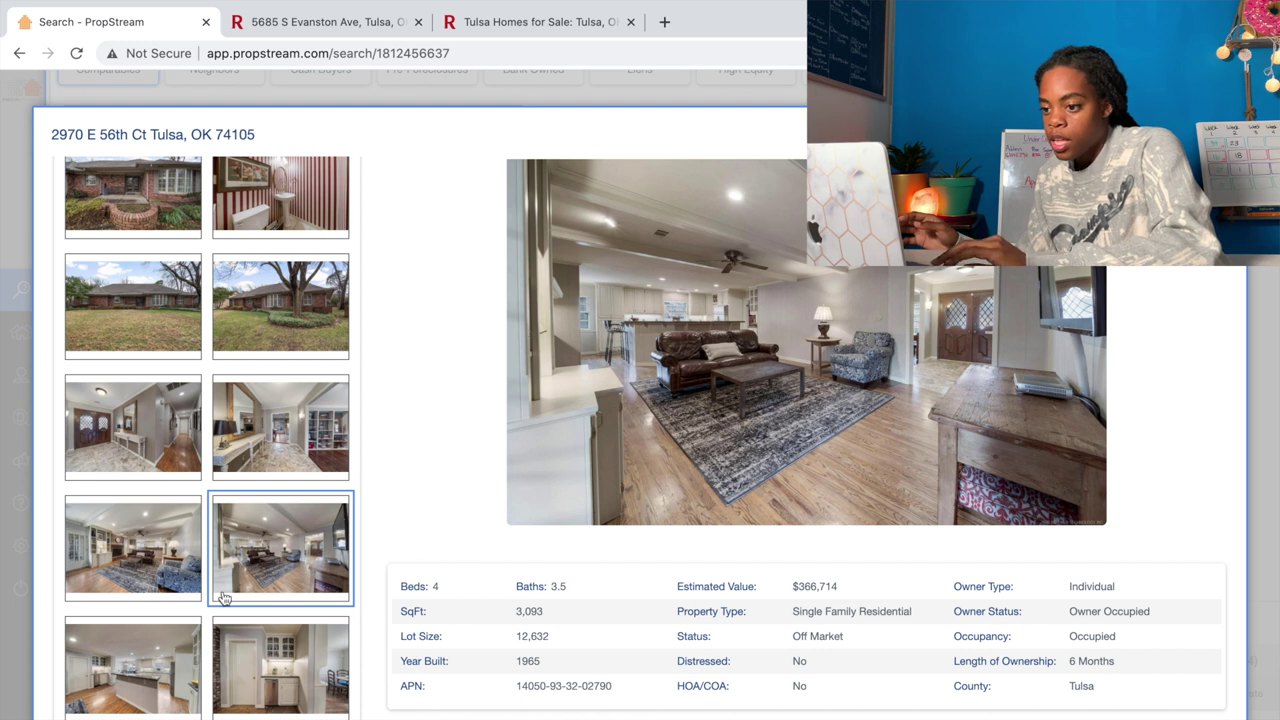
Examine comparable 7's kitchen and dining area photos on E 56th Ct, and close them.
scroll(224, 597, "down", 4)
left_click(276, 550)
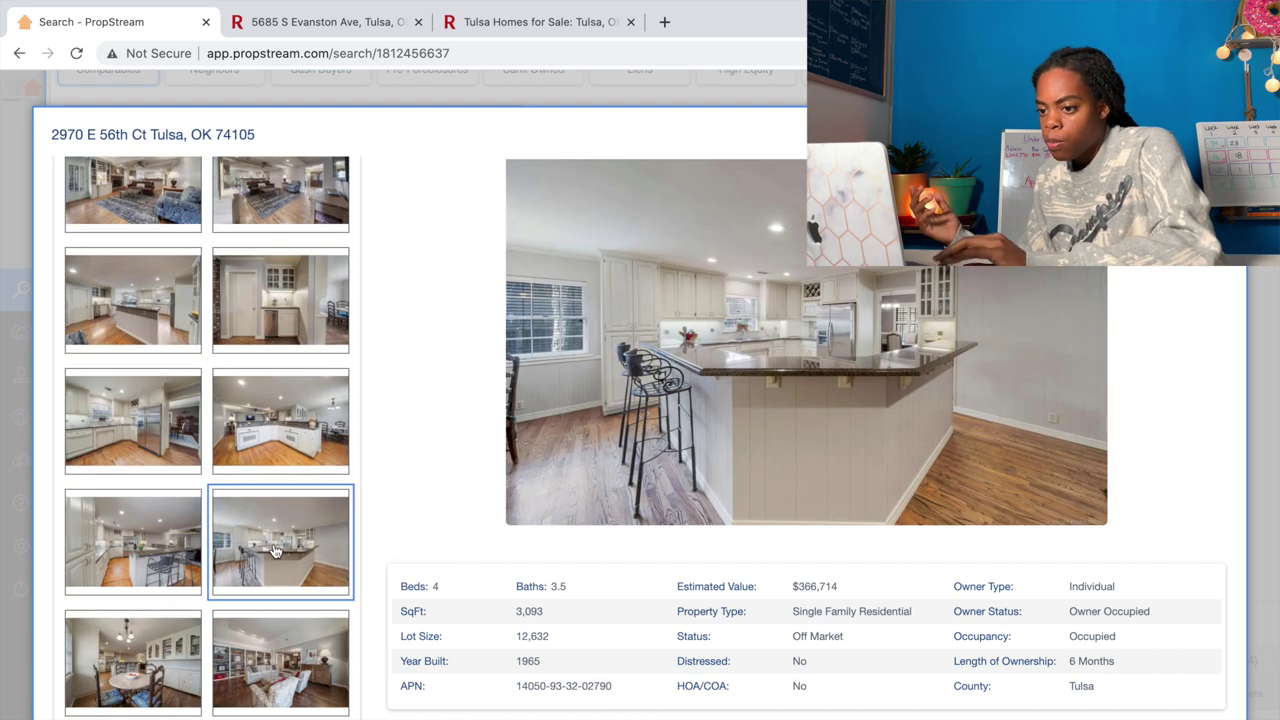
left_click(90, 648)
scroll(117, 520, "down", 1)
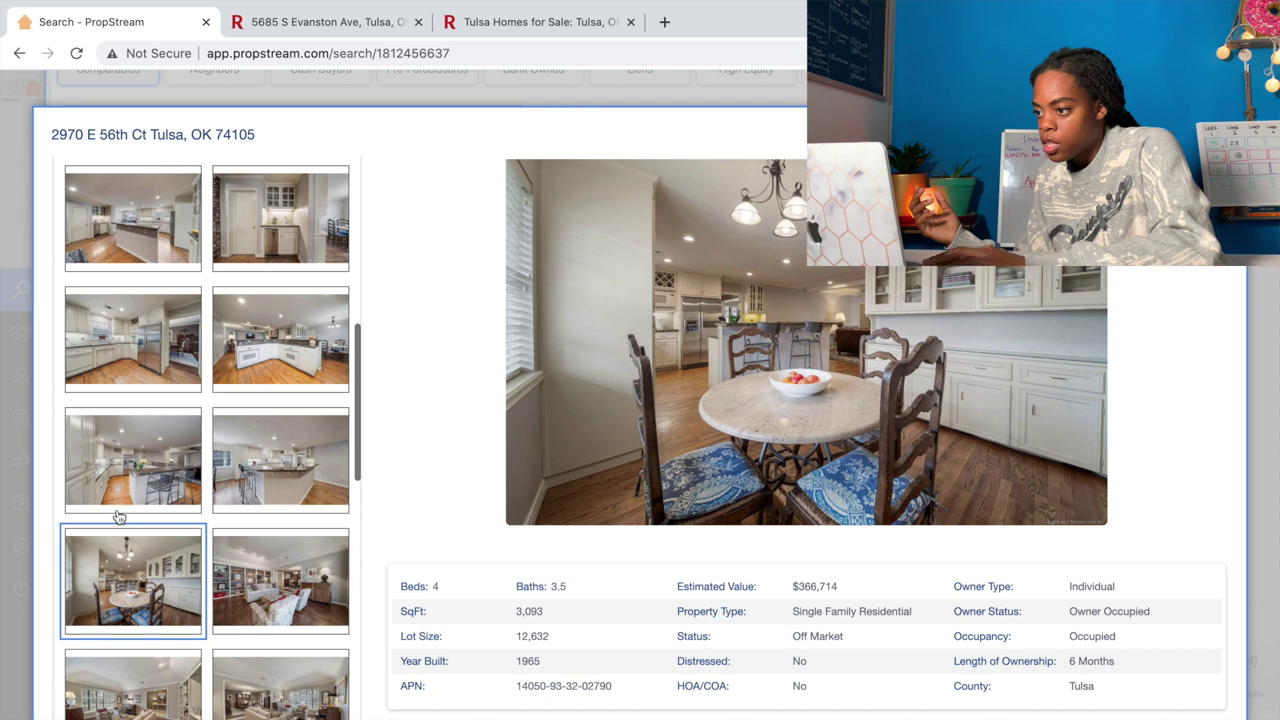
left_click(118, 512)
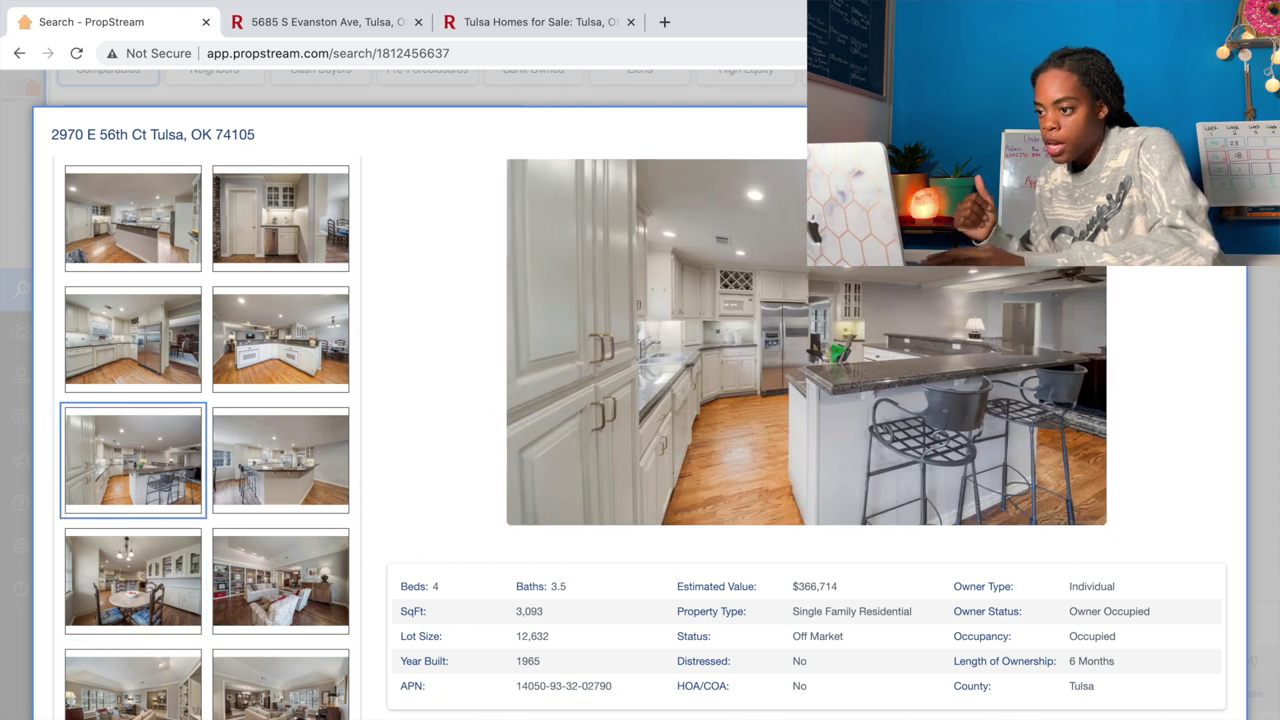
key("Escape")
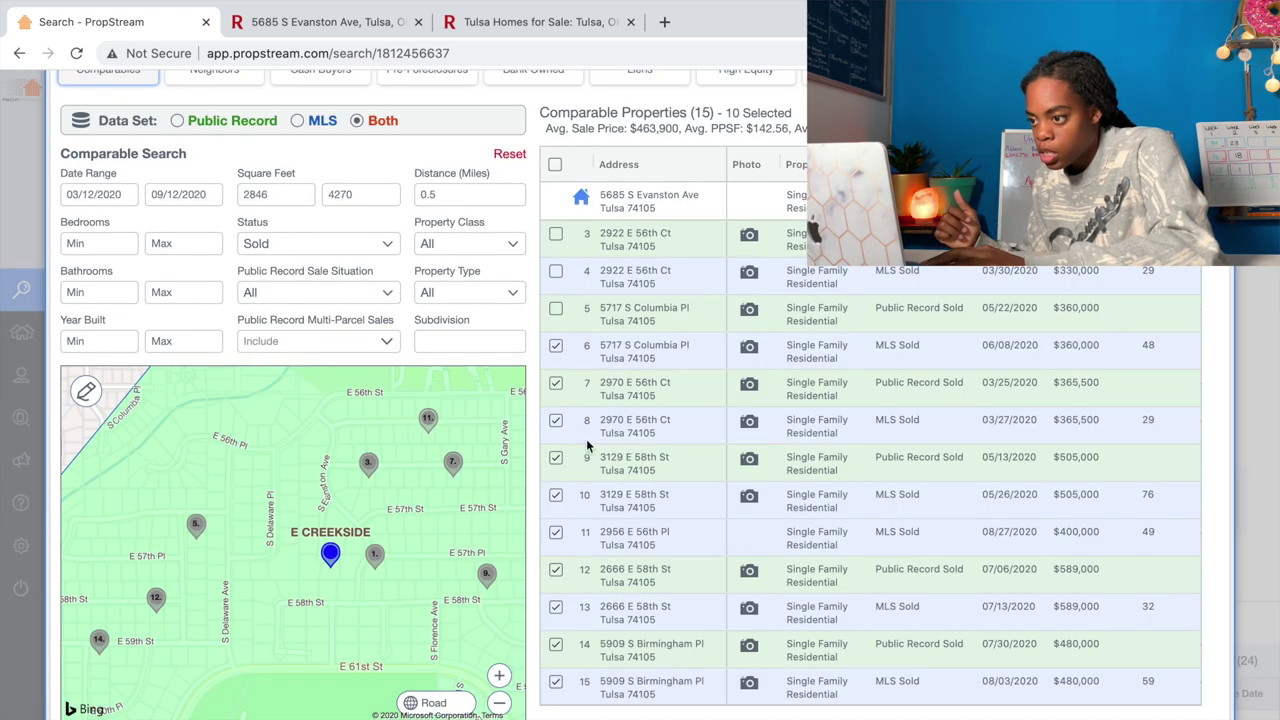
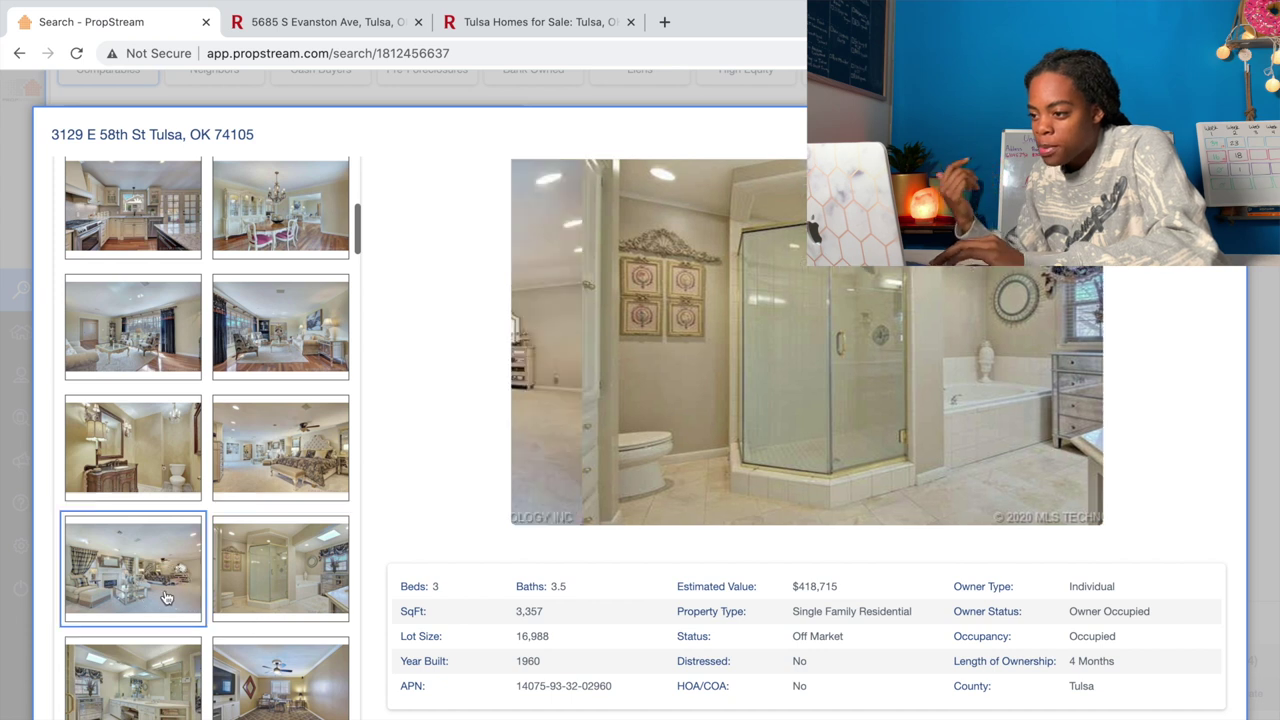
Examine comparable 9's bathroom, bedroom, laundry, living room and pool photos on E 58th St, and close them.
scroll(160, 600, "down", 1)
left_click(157, 607)
scroll(157, 607, "down", 1)
left_click(185, 663)
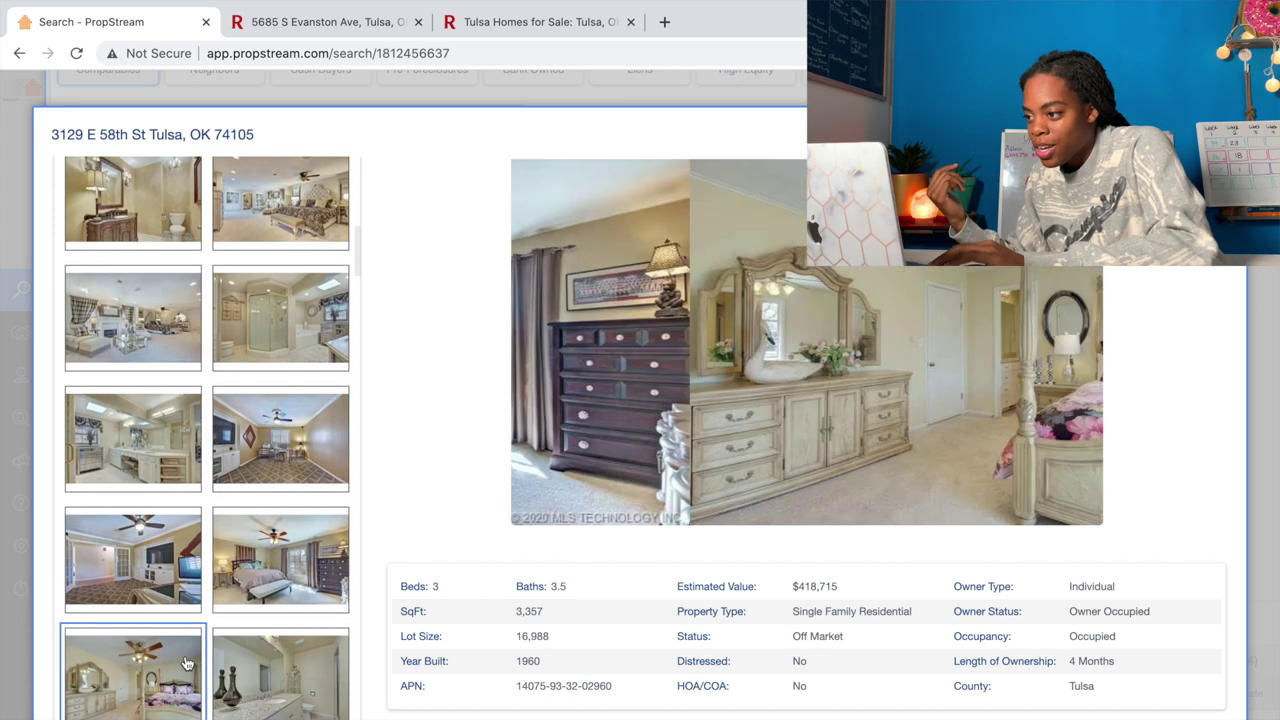
scroll(250, 650, "down", 4)
left_click(287, 647)
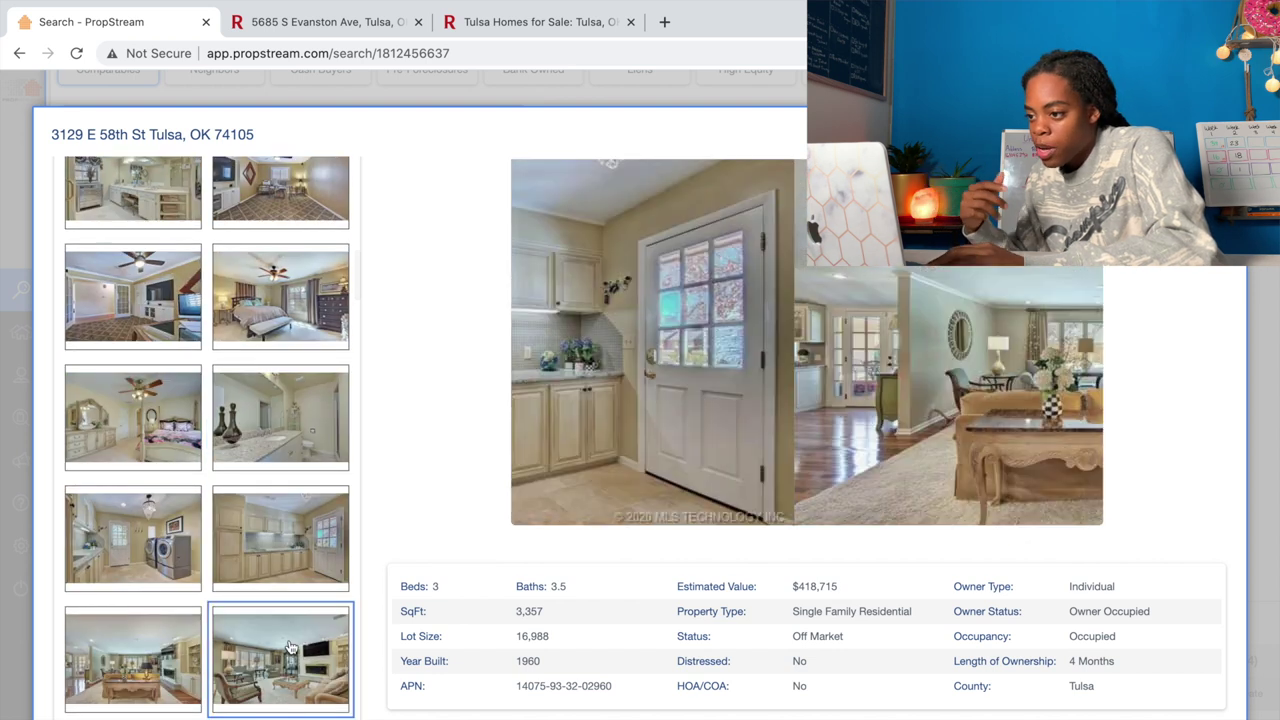
scroll(288, 646, "down", 3)
left_click(287, 610)
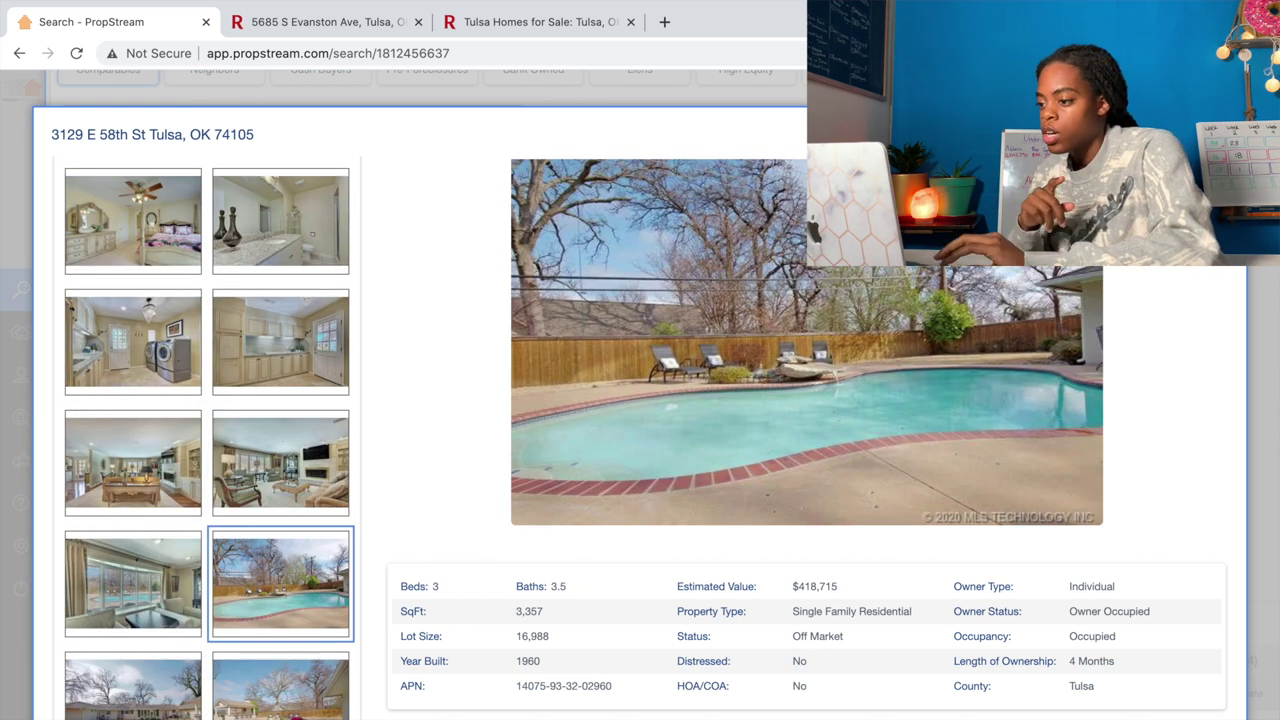
key("Escape")
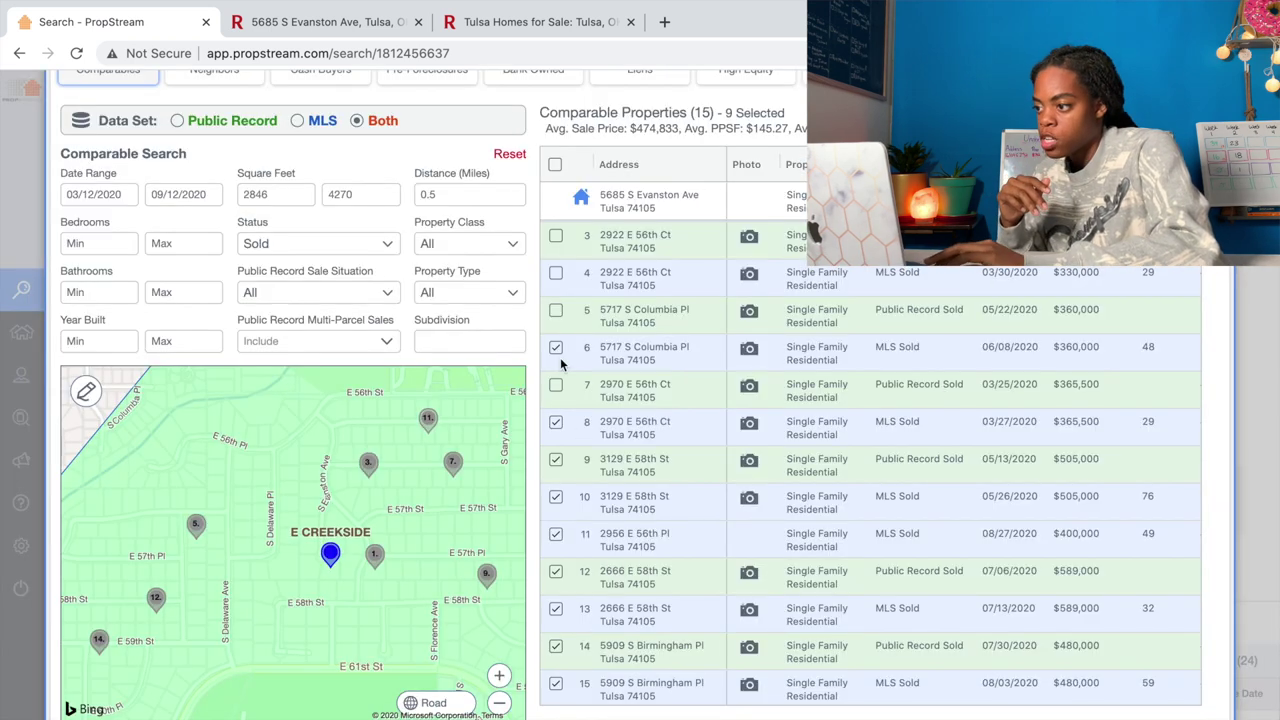
Check the comparables' property details and narrow the comparable search to 3000 to 4000 square feet.
scroll(790, 345, "right", 3)
scroll(798, 343, "right", 5)
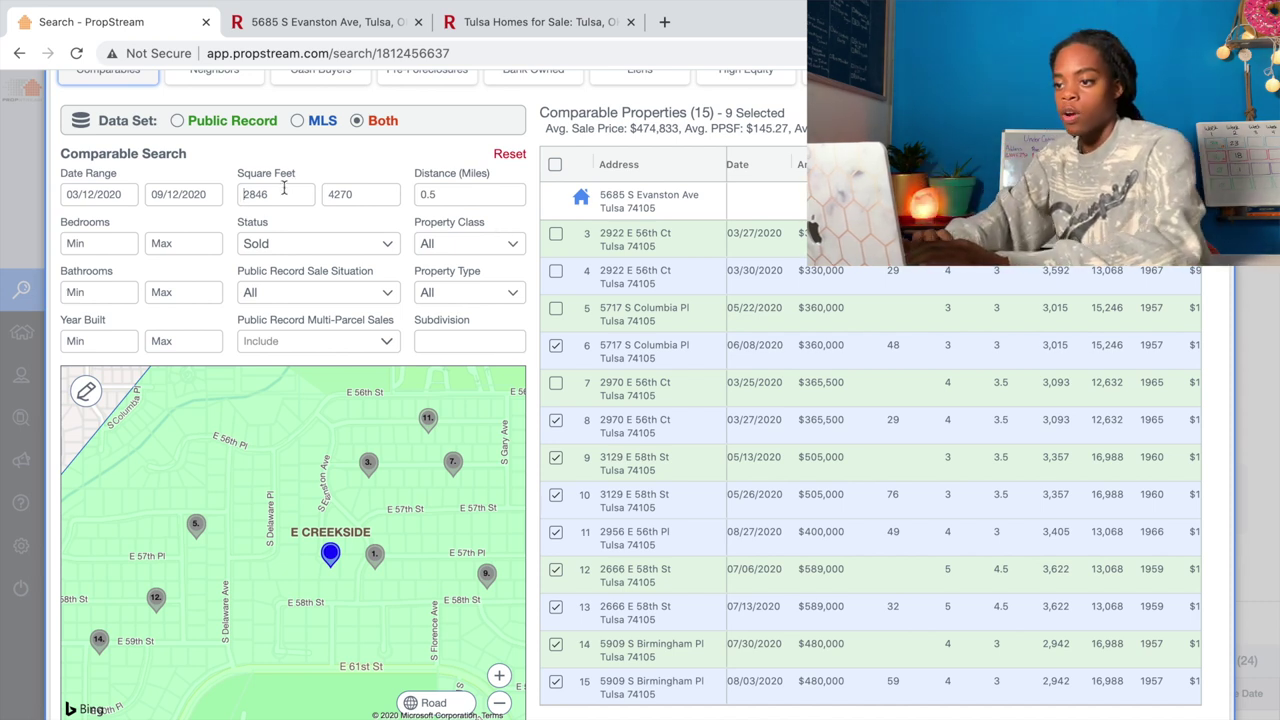
left_click_drag(286, 196, 230, 204)
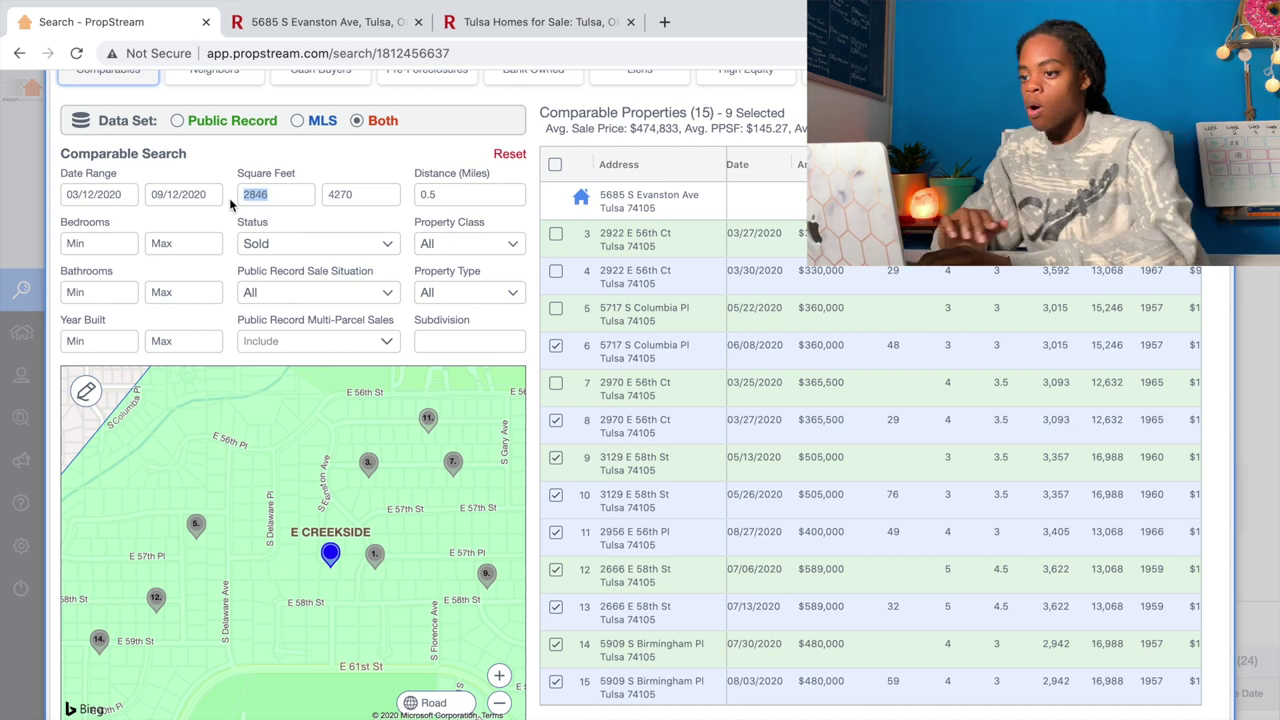
type("3000")
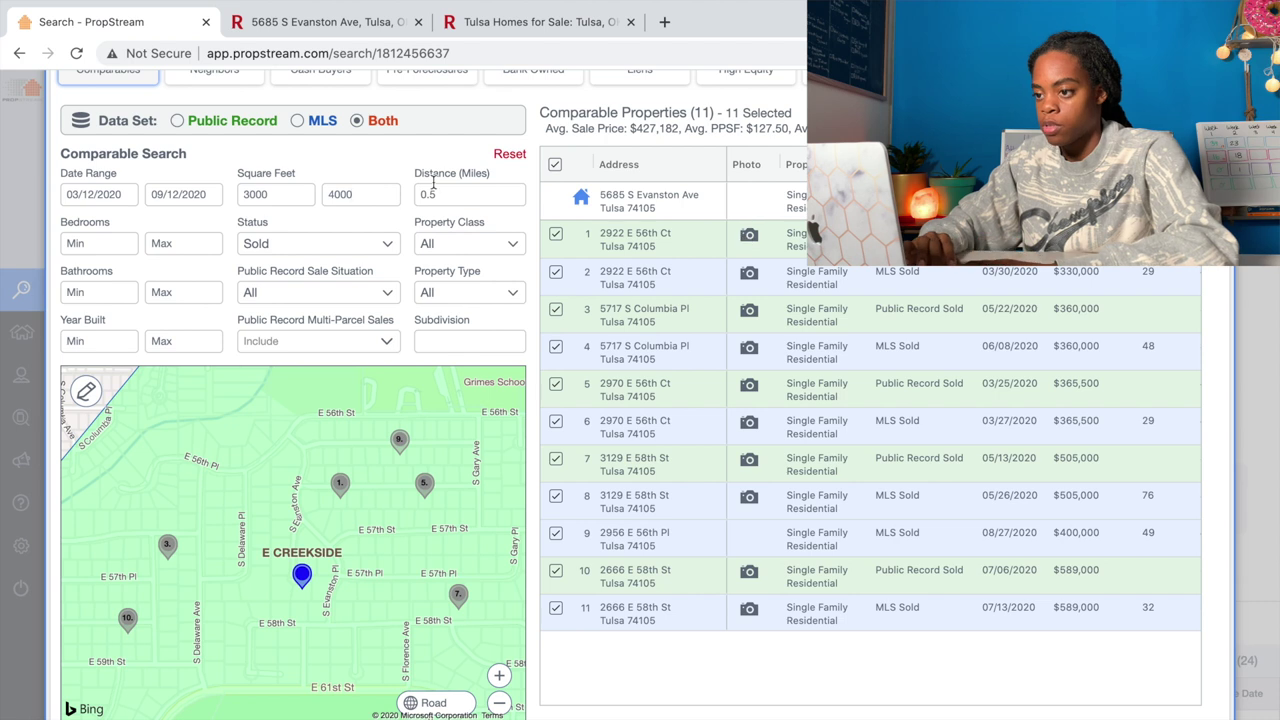
Deselect comparables 1, 2, 3 and 5 in the narrowed list, checking the photos of comparable 3 on S Columbia Pl.
left_click(555, 234)
left_click(555, 271)
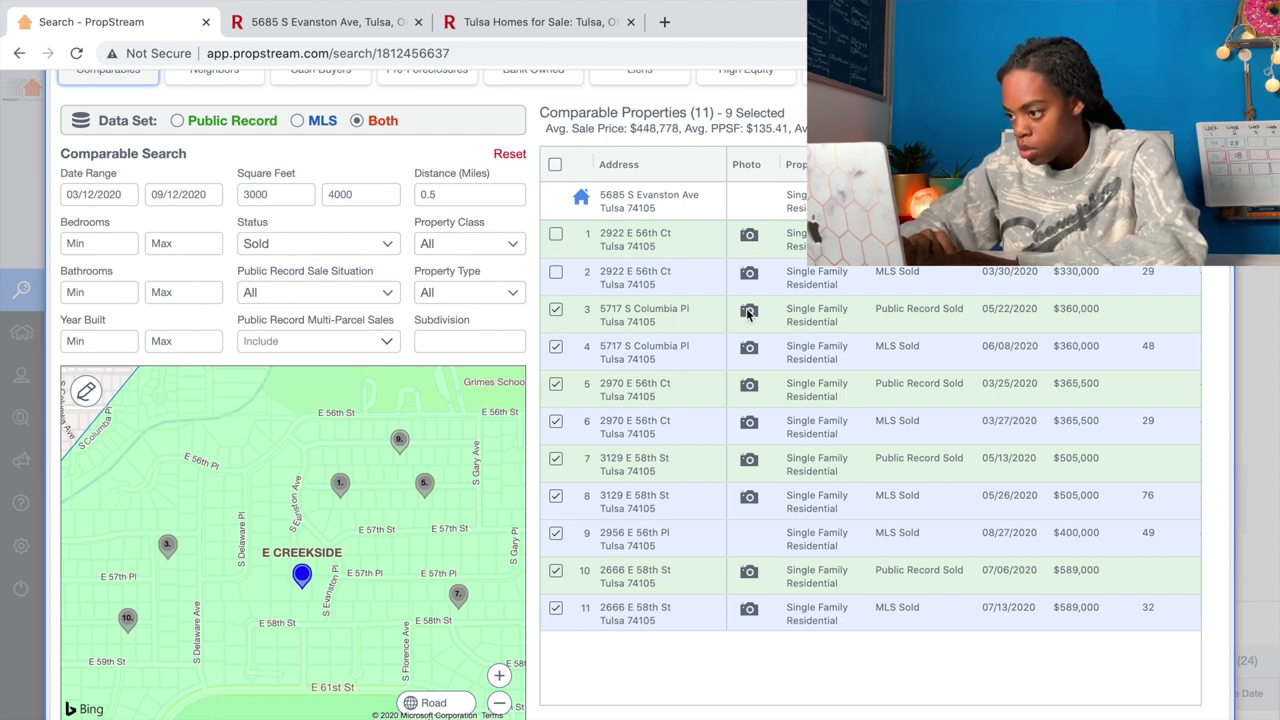
left_click(748, 312)
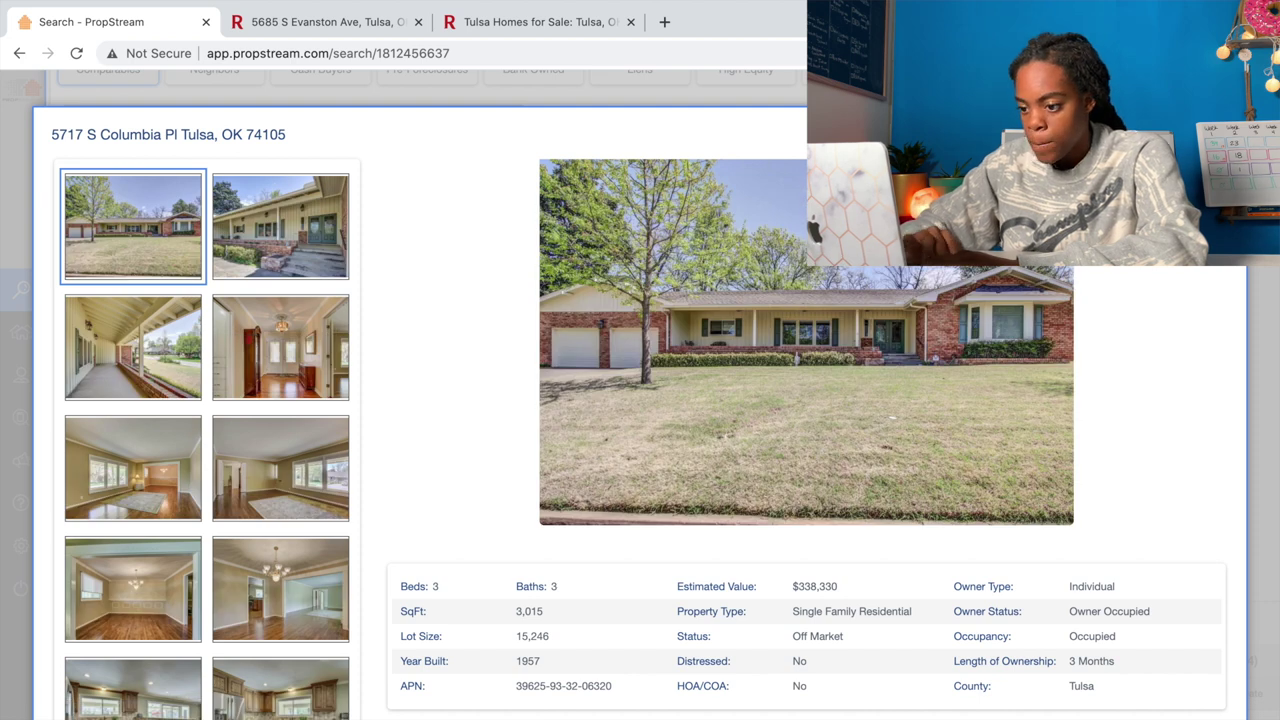
key("Escape")
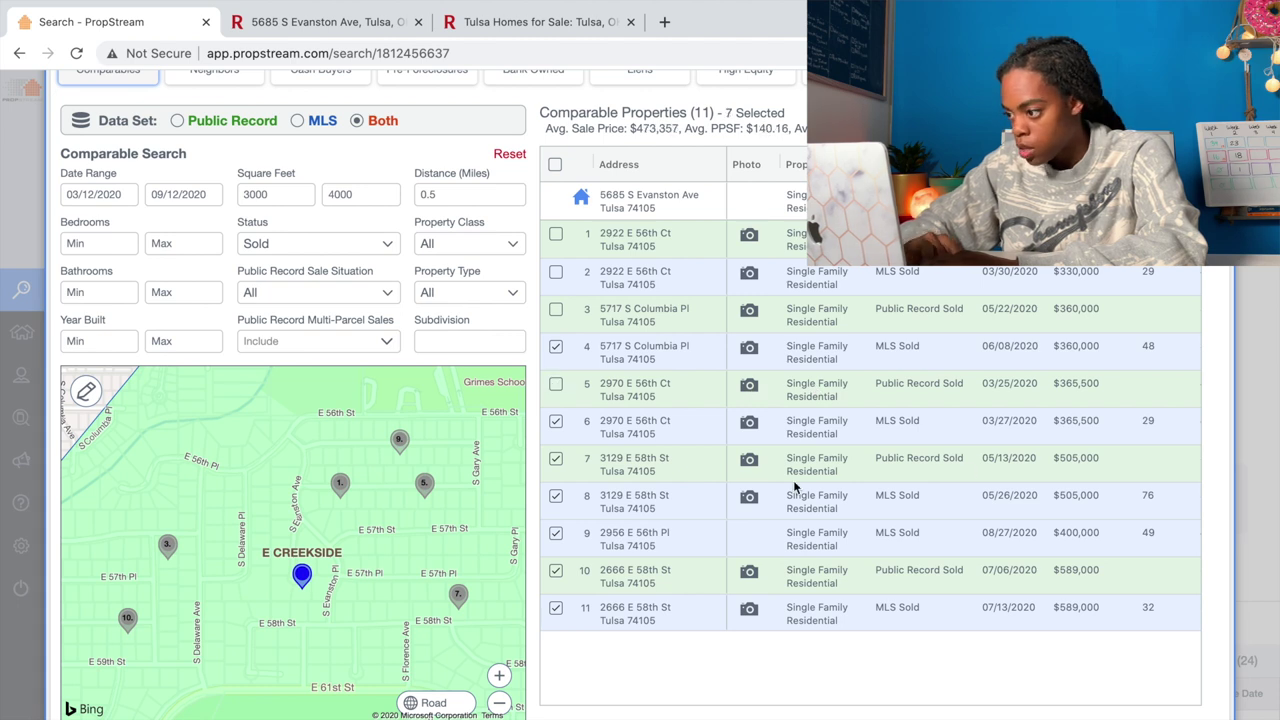
Open the photos of comparable 7 on E 58th St and examine its exterior, living room and kitchen.
scroll(887, 461, "right", 5)
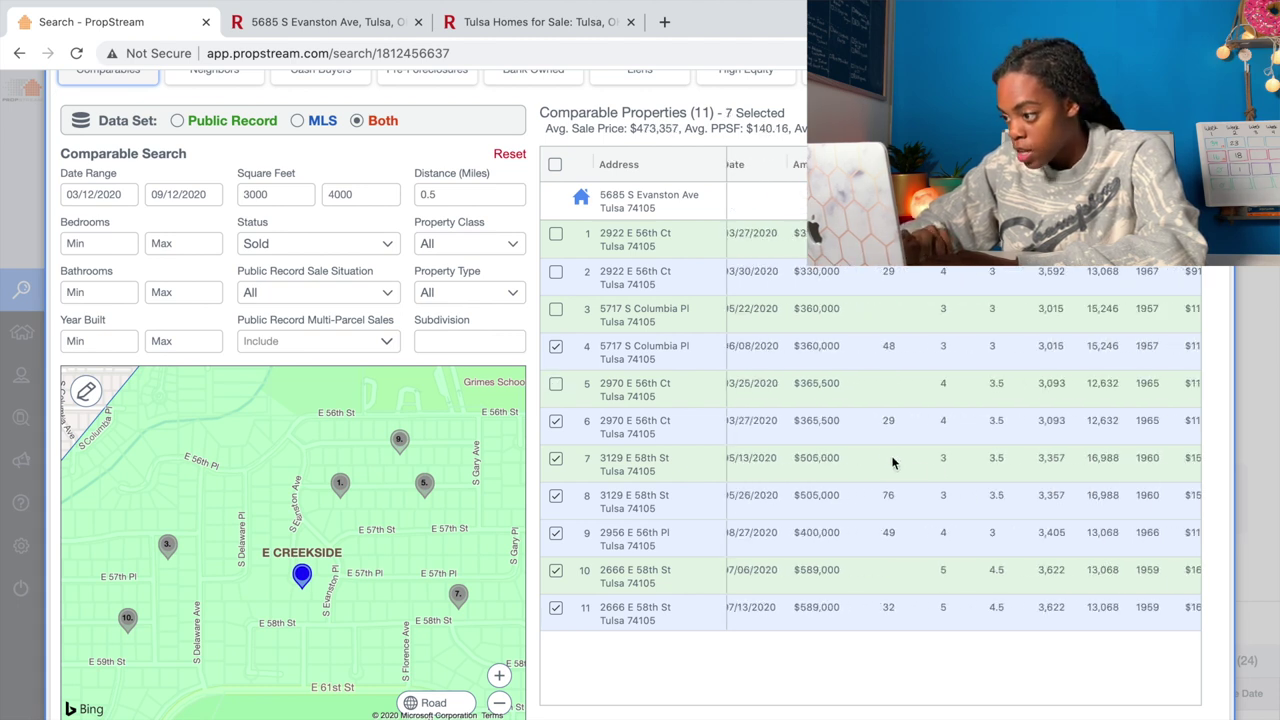
scroll(978, 482, "left", 5)
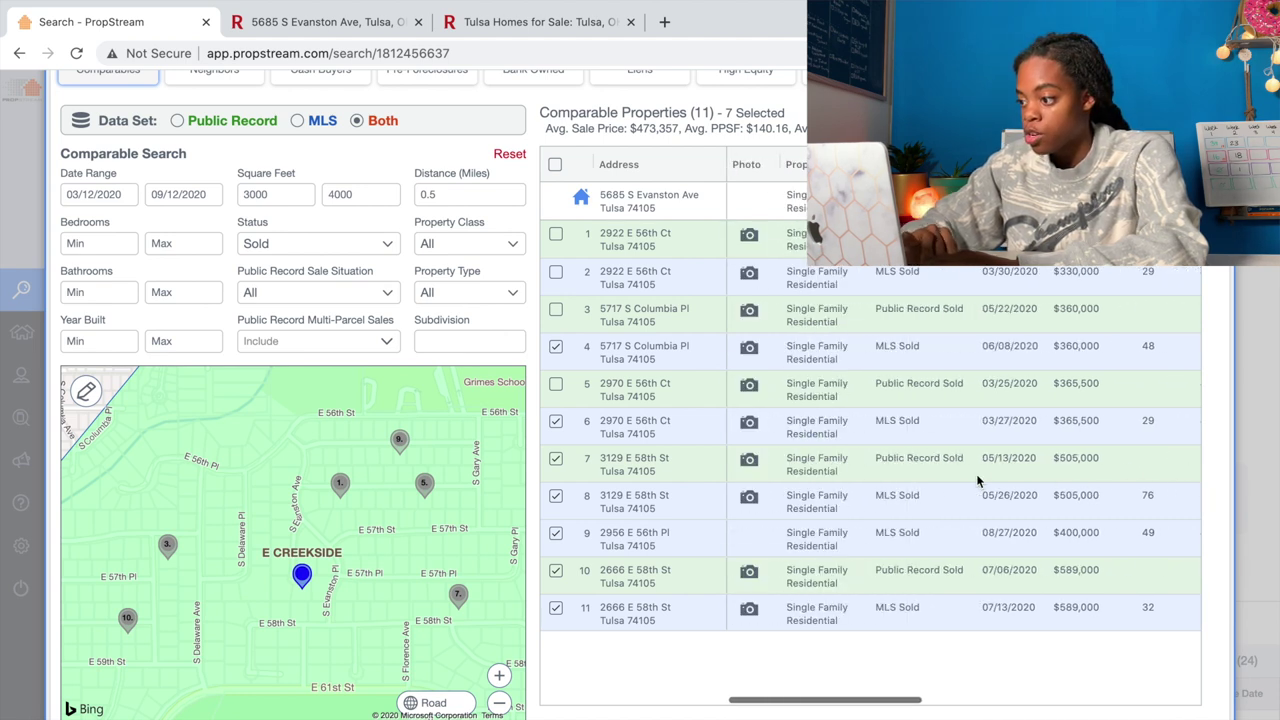
left_click(751, 463)
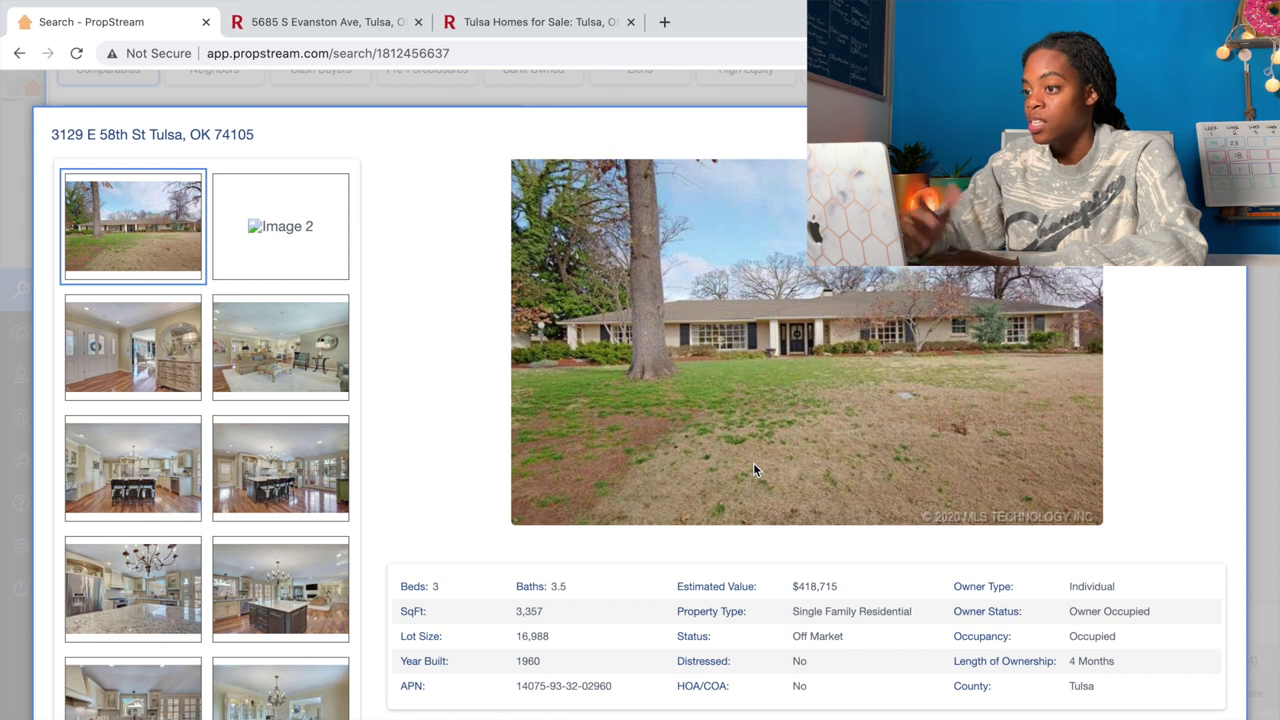
left_click(280, 347)
left_click(291, 445)
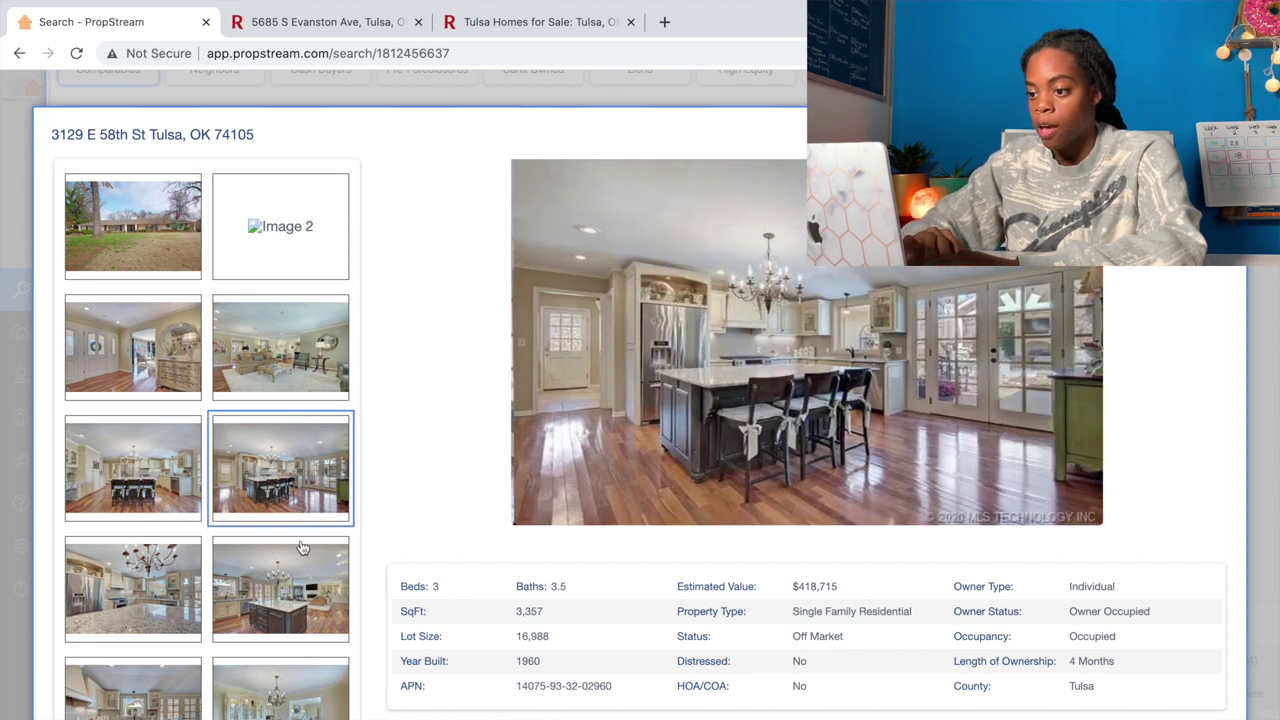
left_click(300, 582)
Examine comparable 7's dining room and bedroom photos, close them, and deselect its Public Record Sold entry.
scroll(290, 570, "down", 2)
left_click(280, 556)
scroll(280, 560, "down", 3)
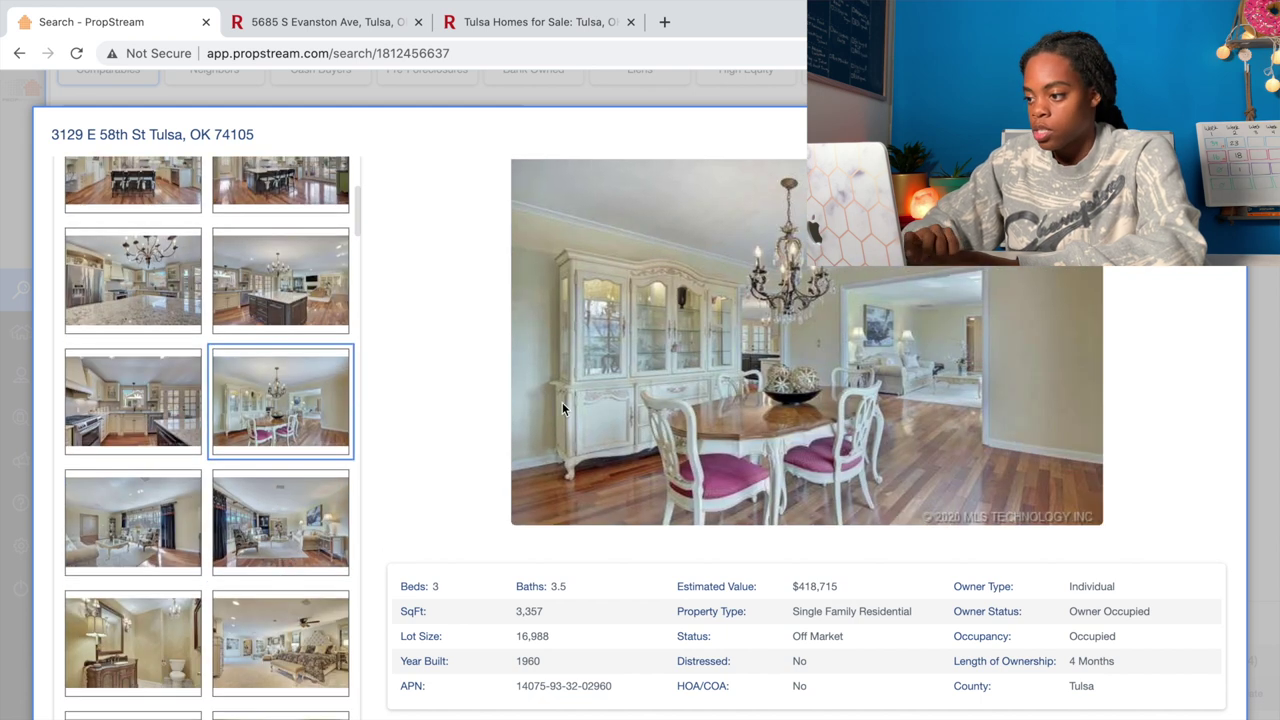
left_click(220, 628)
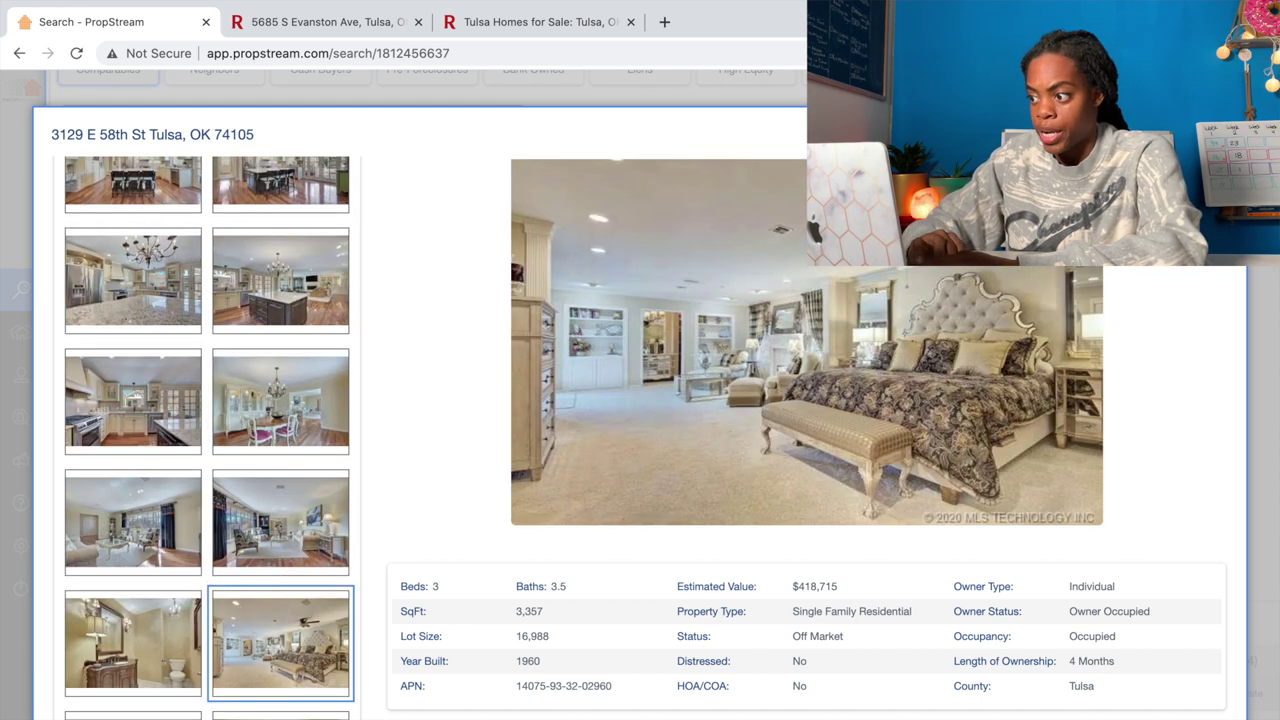
scroll(292, 470, "down", 4)
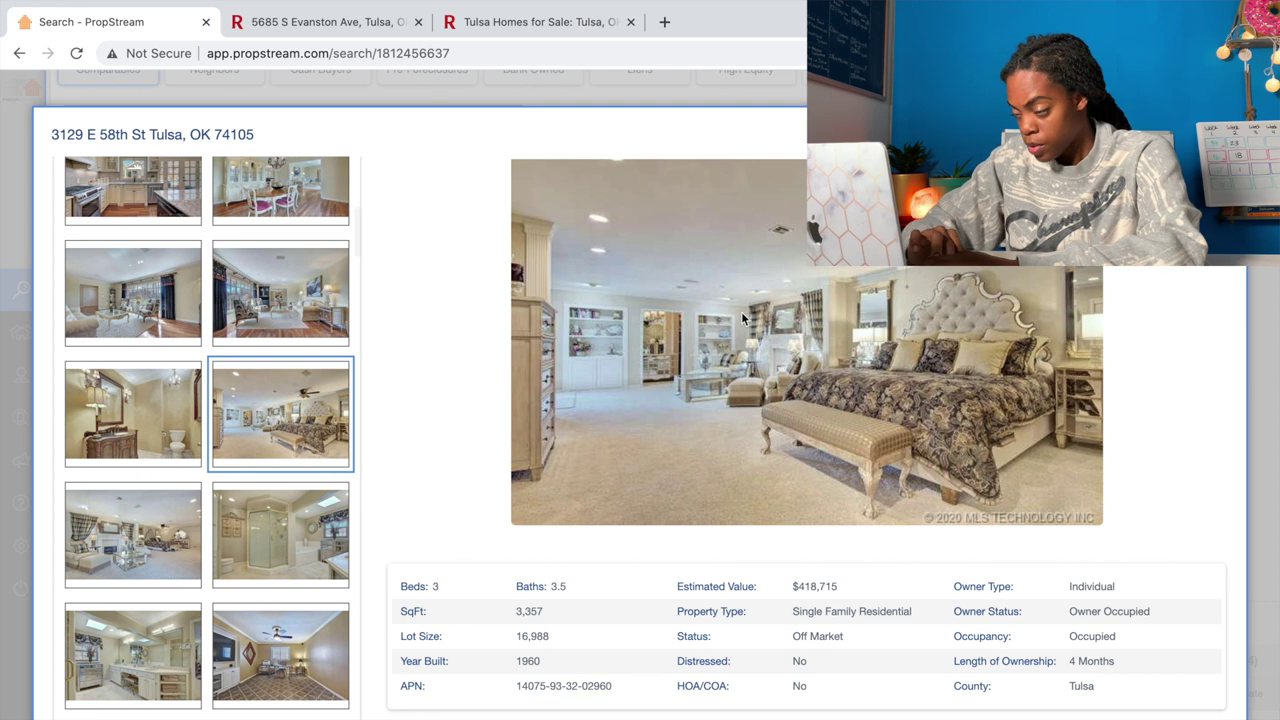
key("Escape")
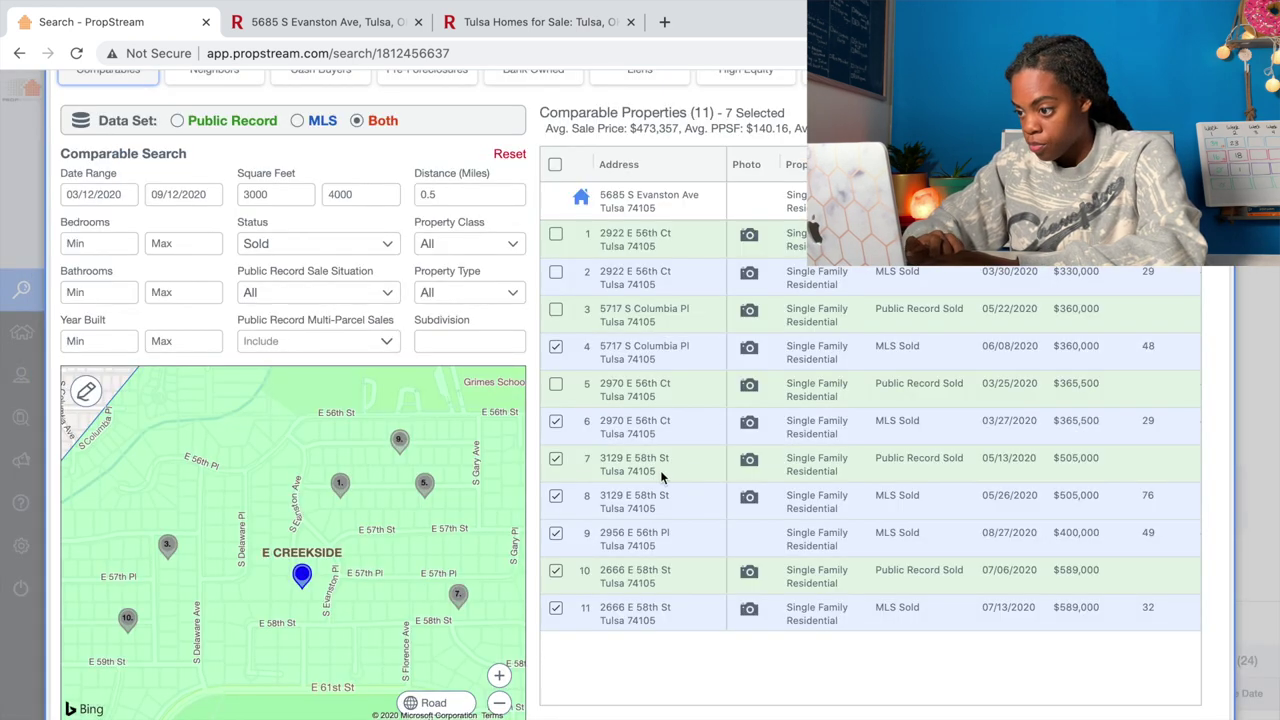
left_click(556, 458)
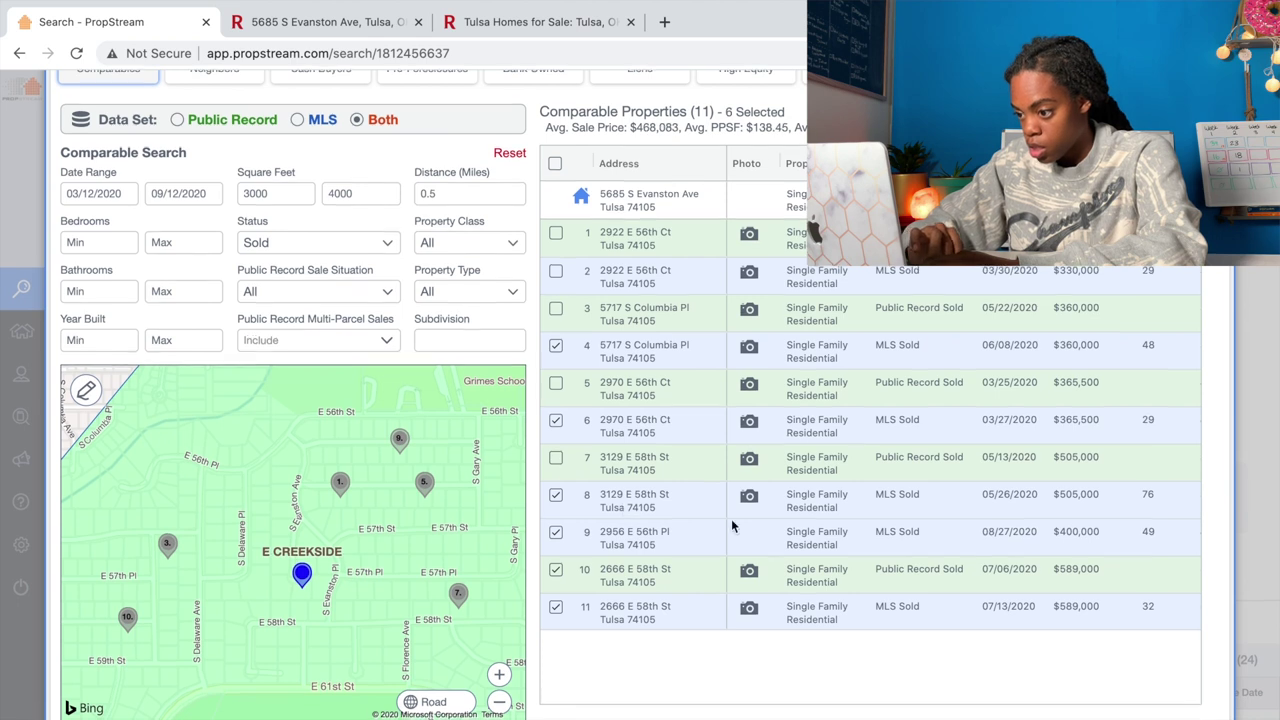
Expand the entry of comparable 9 on E 56th Pl and check its sale date.
left_click(748, 538)
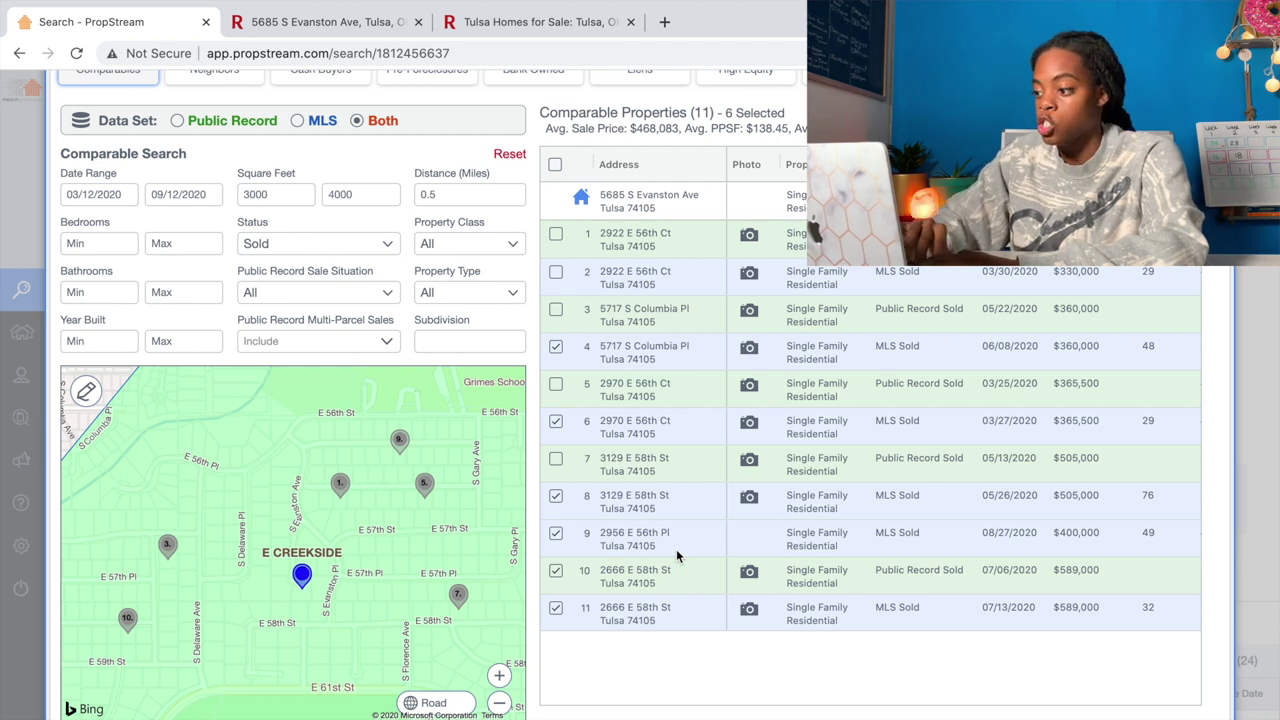
left_click_drag(1034, 532, 980, 532)
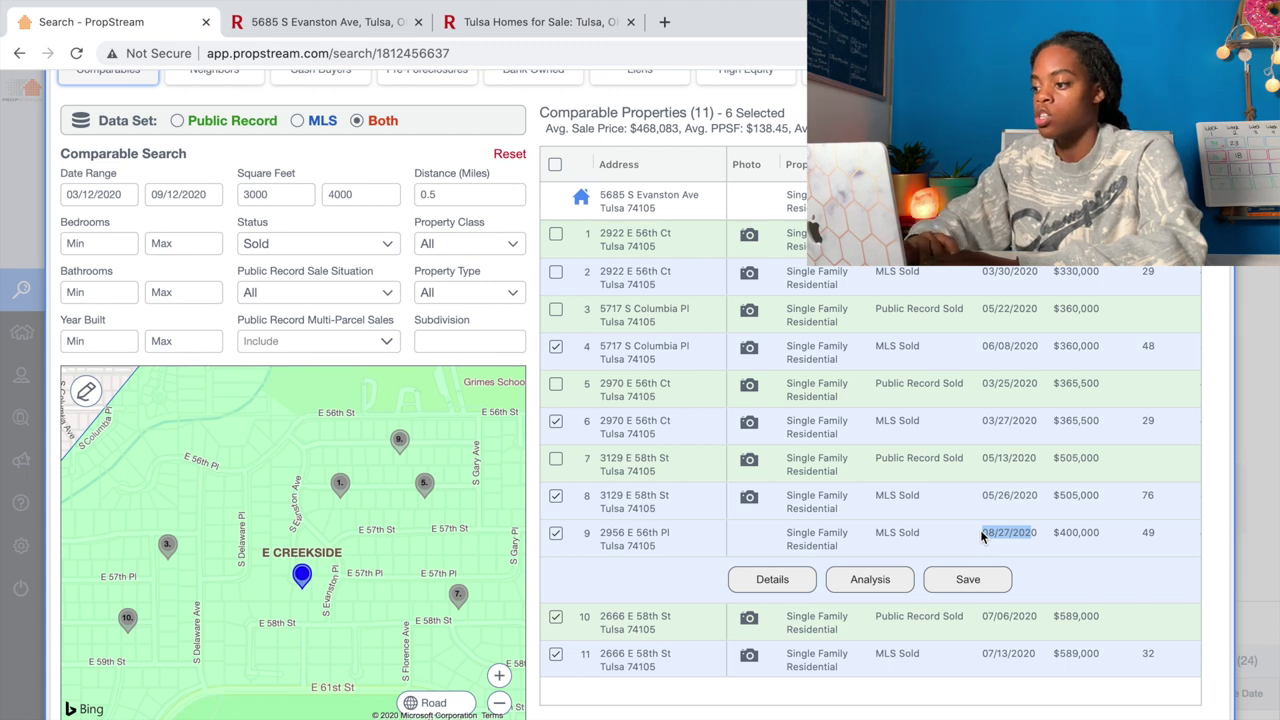
left_click(933, 531)
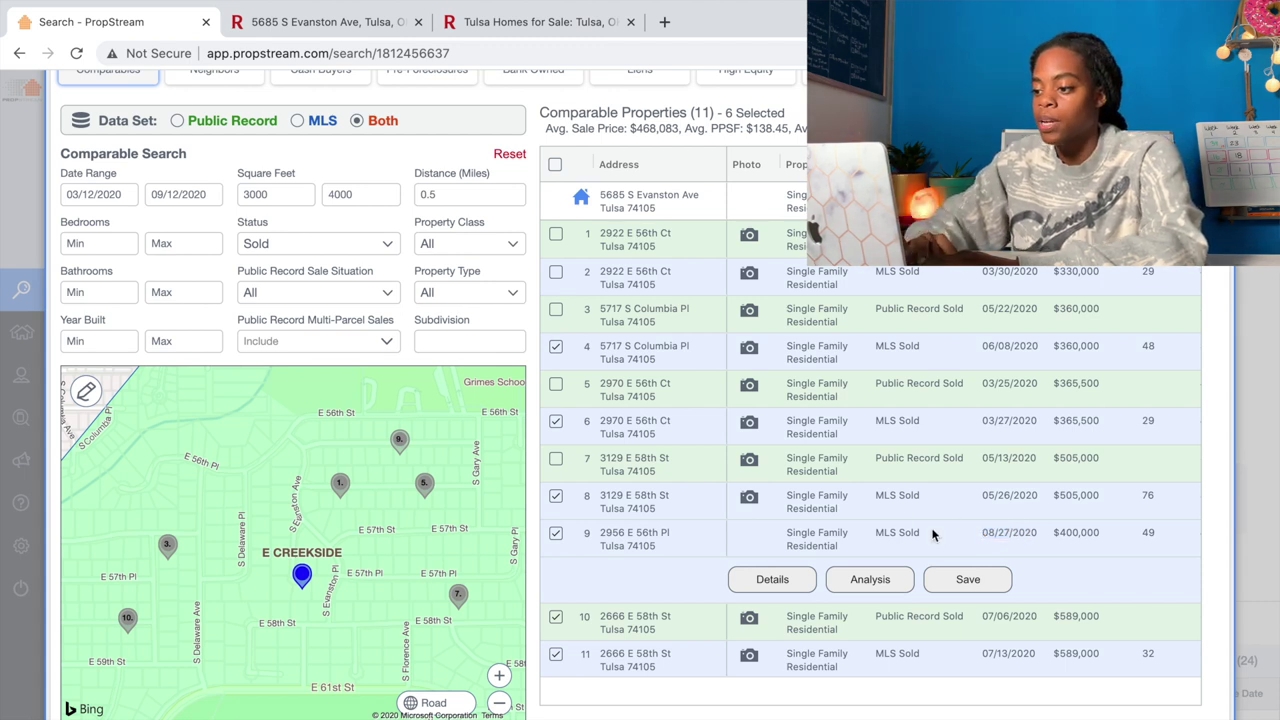
Copy comparable 9's address, look it up in a new browser tab, and open its Zillow page.
left_click_drag(684, 556, 600, 540)
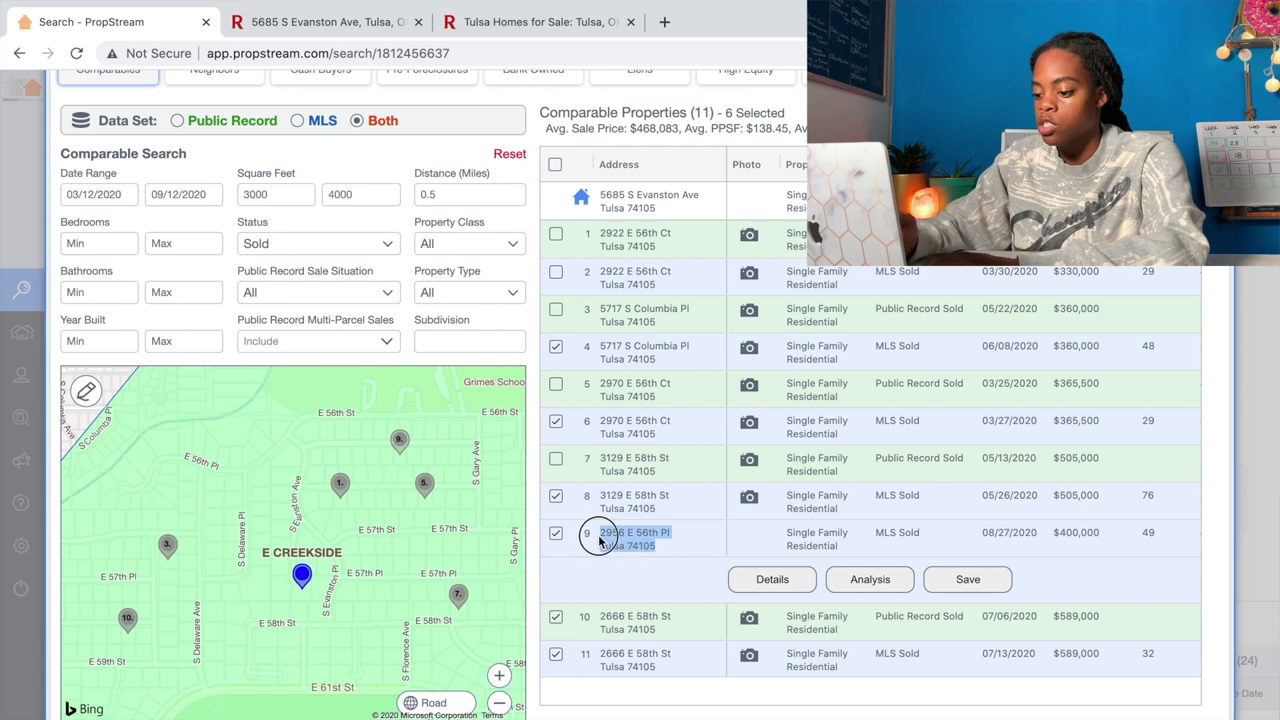
key("ctrl+c")
key("ctrl+t")
key("ctrl+v")
key("Return")
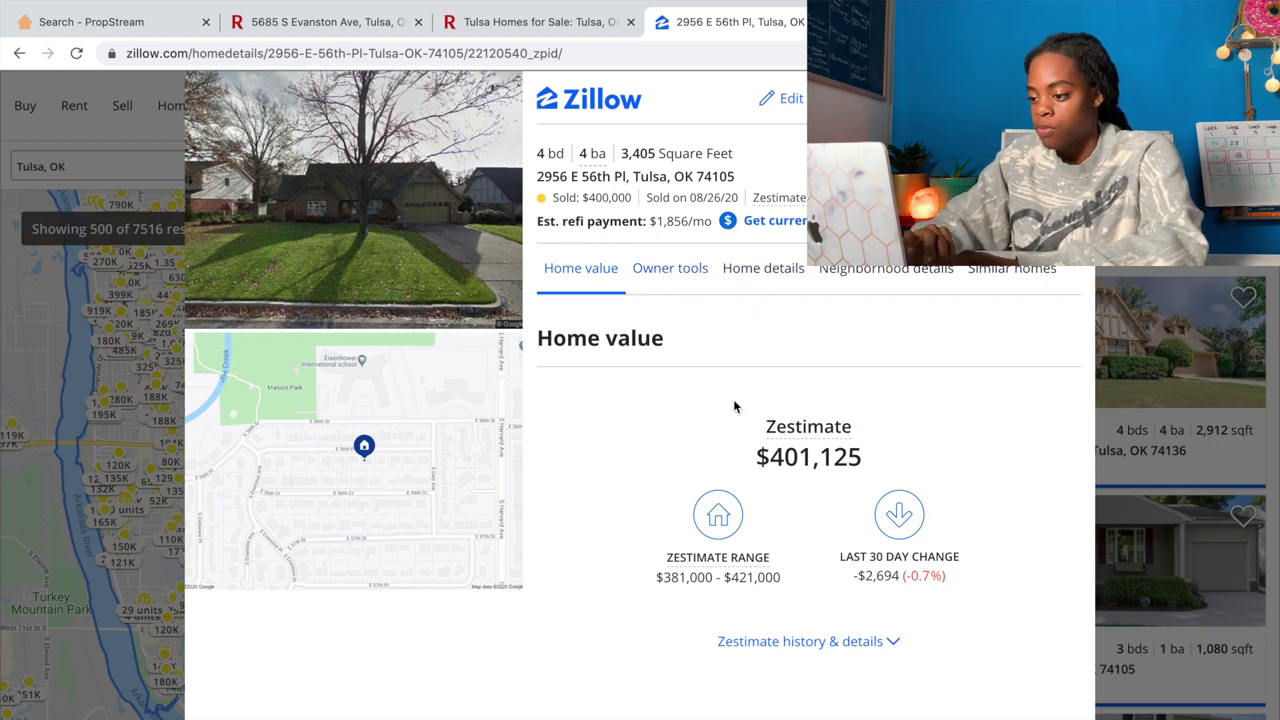
Read the Zillow overview of the E 56th Pl house for details of its remodeling and features.
scroll(734, 403, "down", 15)
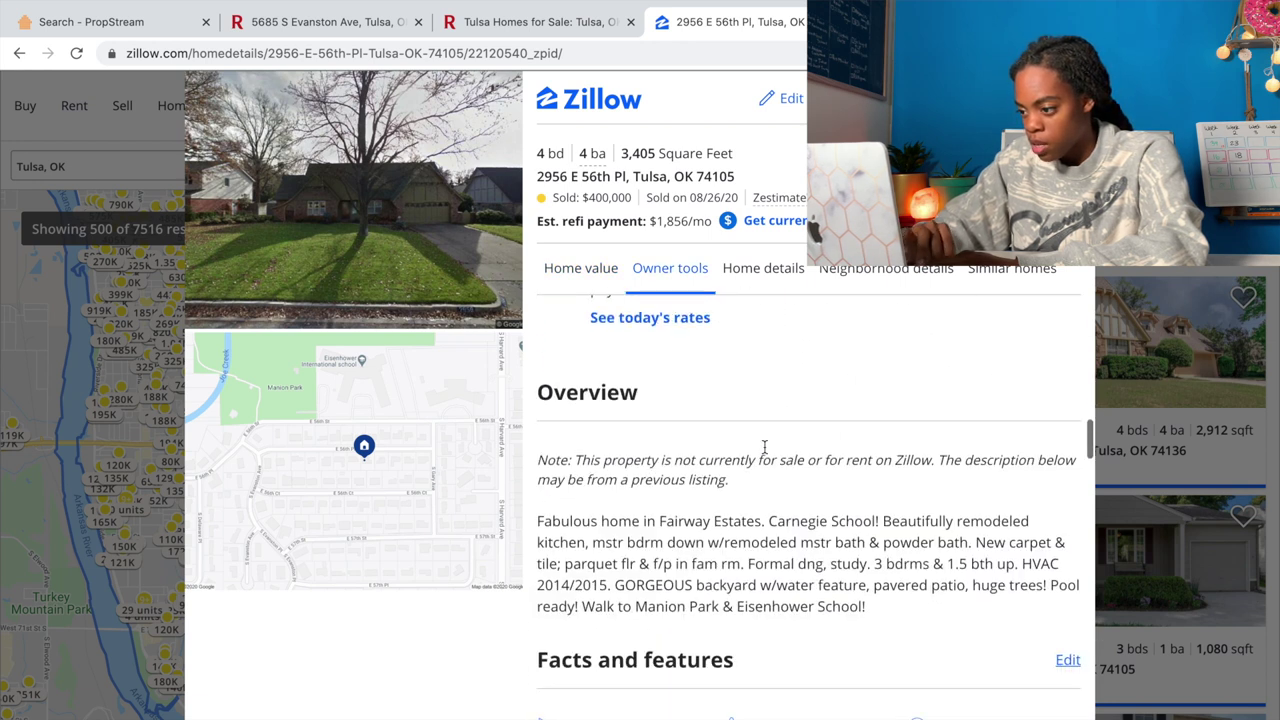
scroll(764, 446, "down", 1)
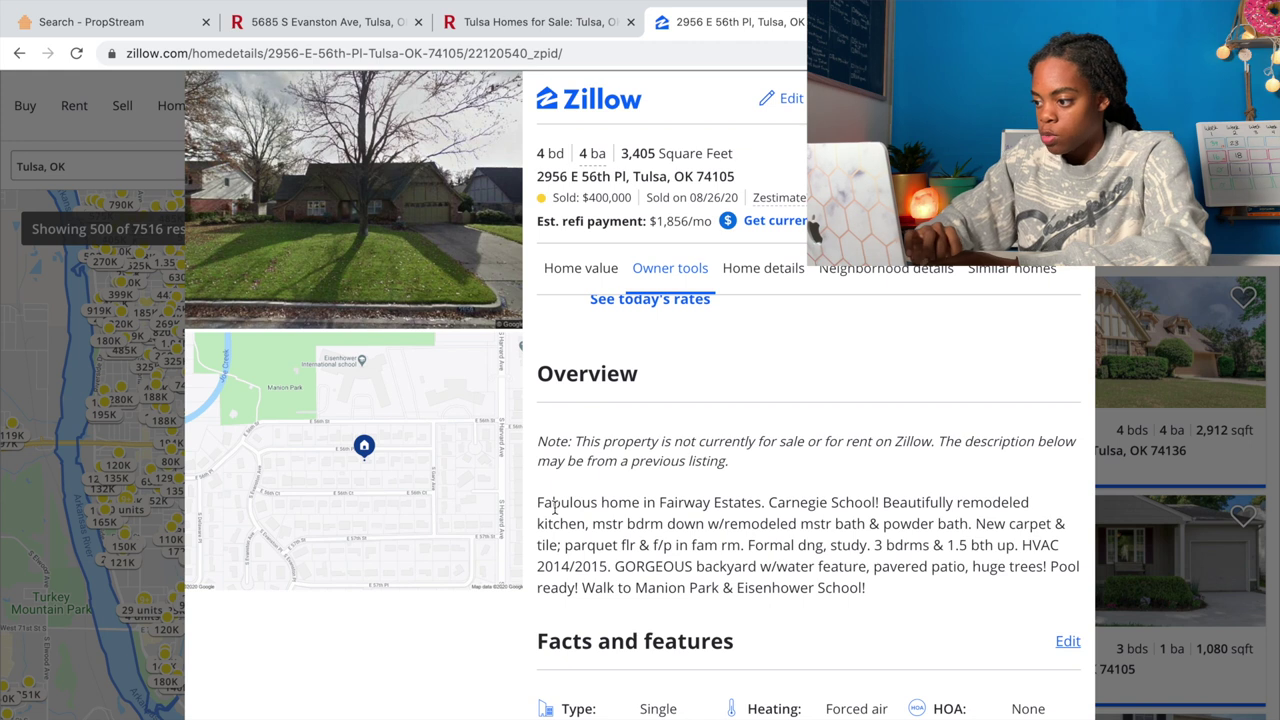
left_click_drag(883, 502, 686, 566)
left_click(775, 430)
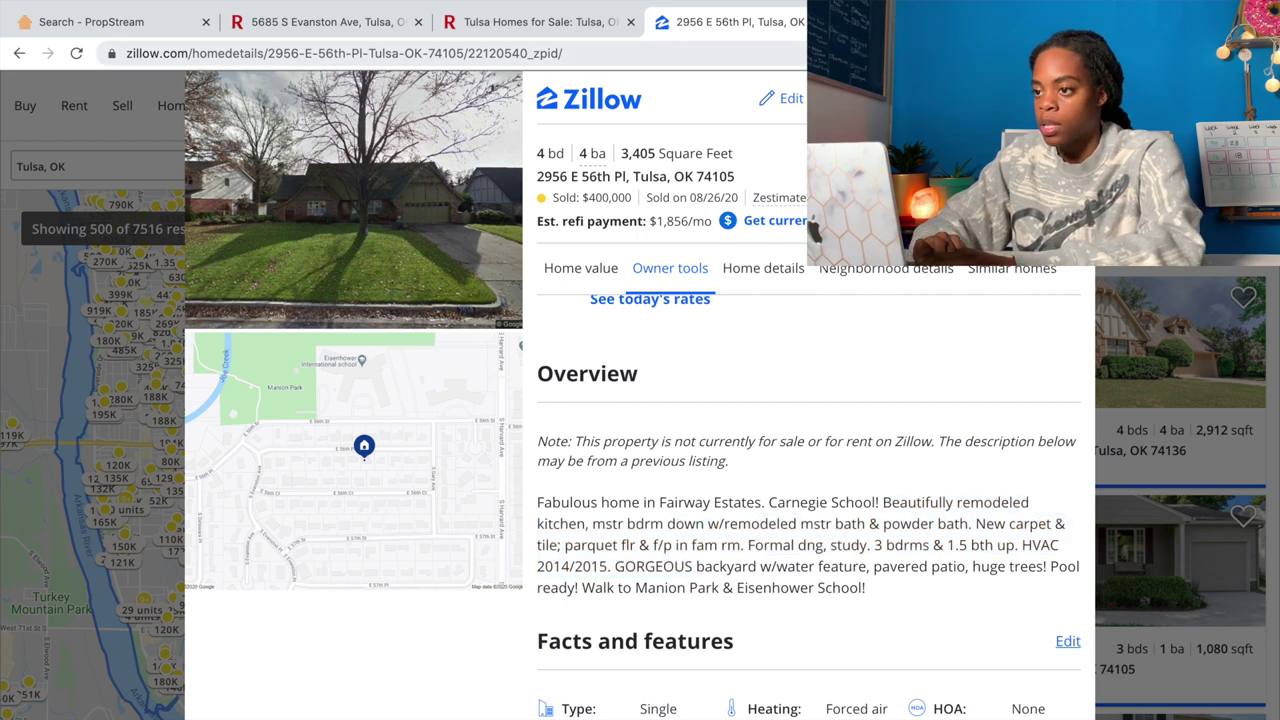
Close the Zillow page and browse comparable 10's photos on E 58th St, covering its entryway and main living area.
key("ctrl+w")
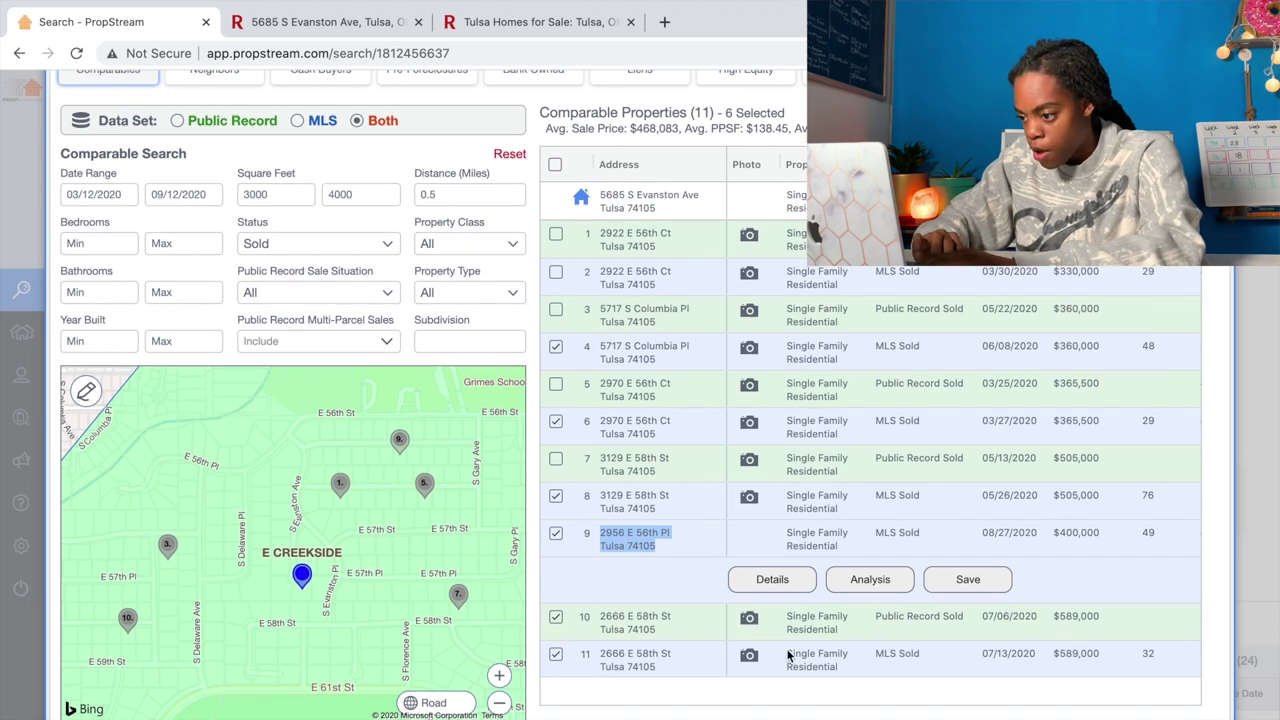
left_click(741, 622)
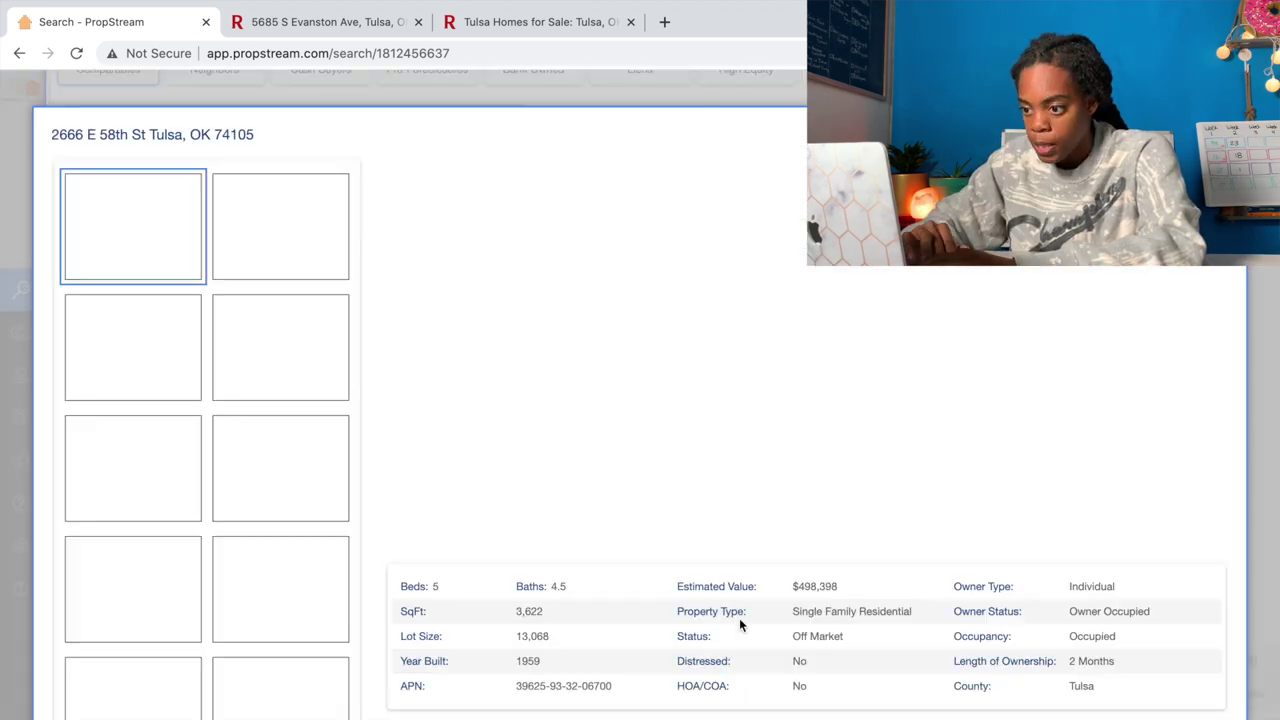
left_click(326, 468)
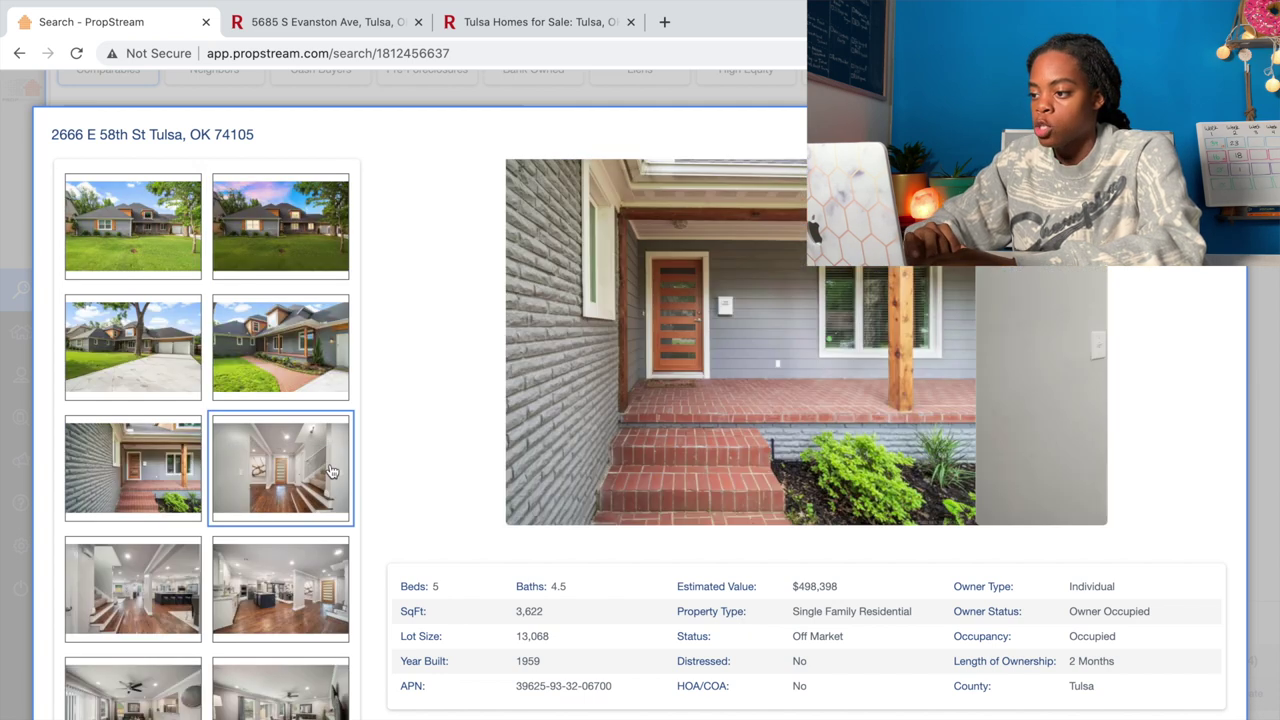
left_click(298, 565)
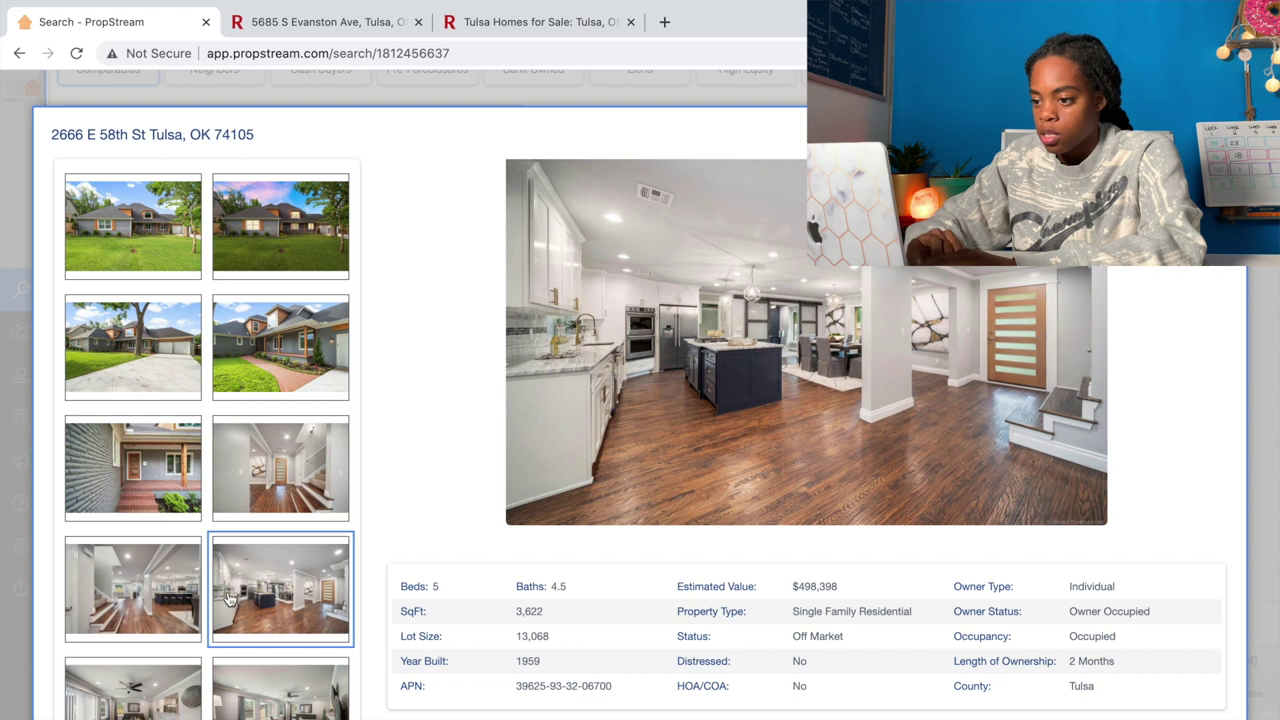
scroll(228, 597, "down", 2)
left_click(131, 566)
scroll(131, 569, "down", 2)
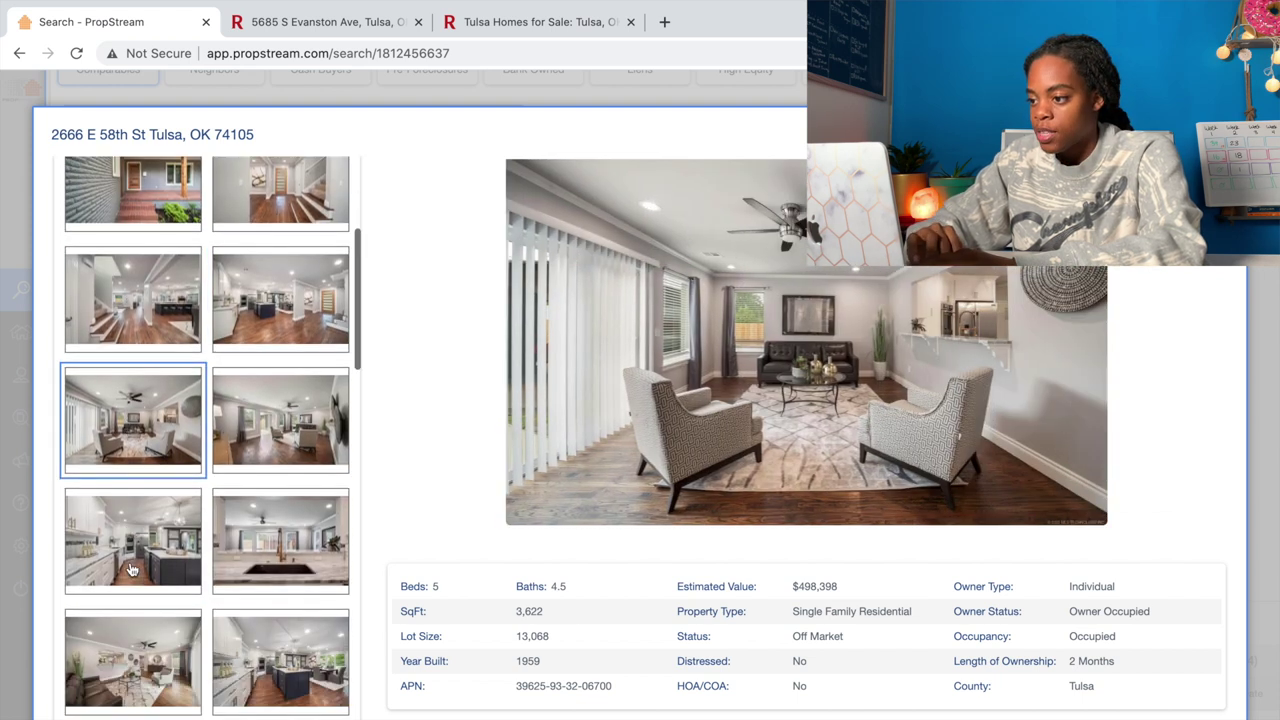
Examine comparable 10's kitchen, sink, island and study photos for the quality of its remodel.
left_click(131, 569)
left_click(284, 547)
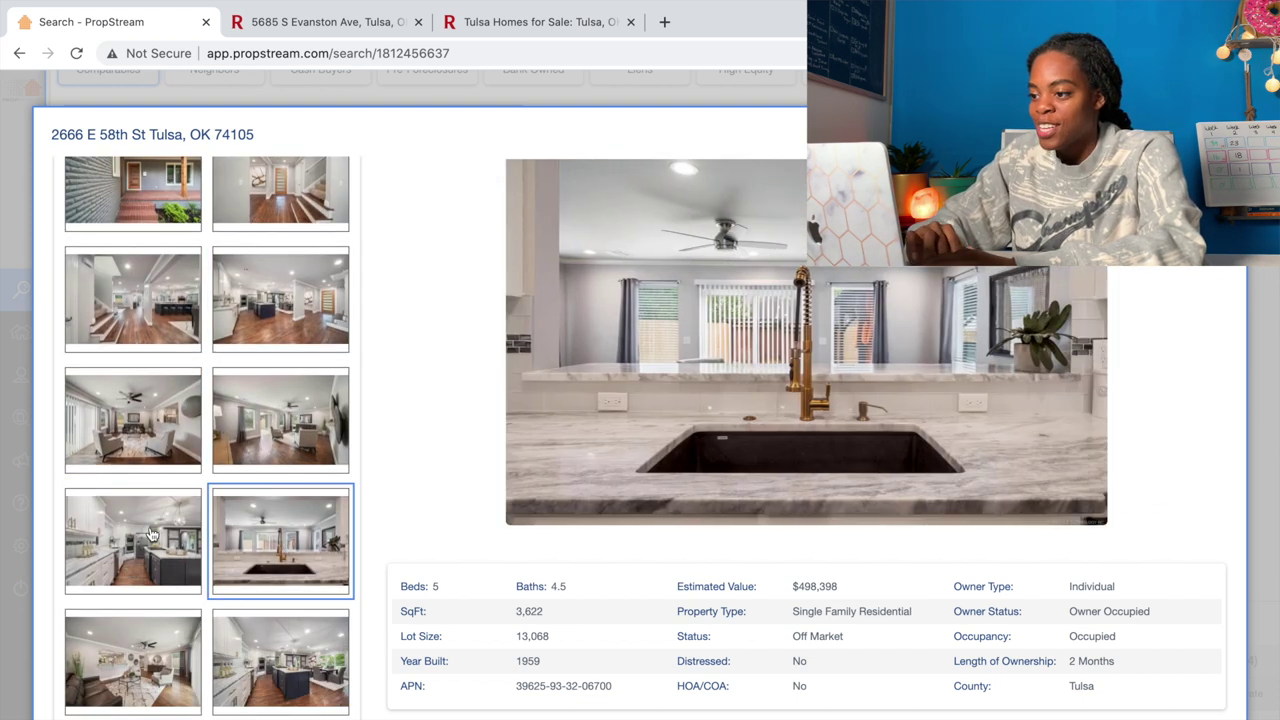
left_click(150, 534)
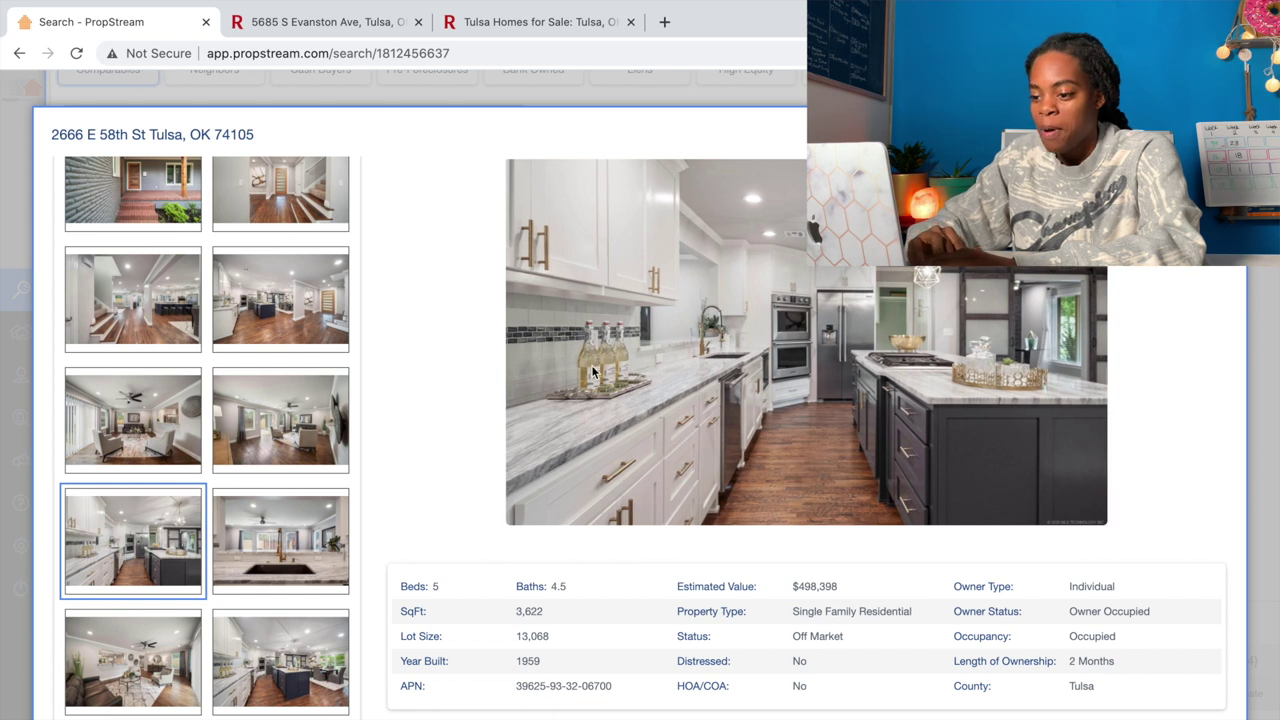
scroll(288, 508, "down", 2)
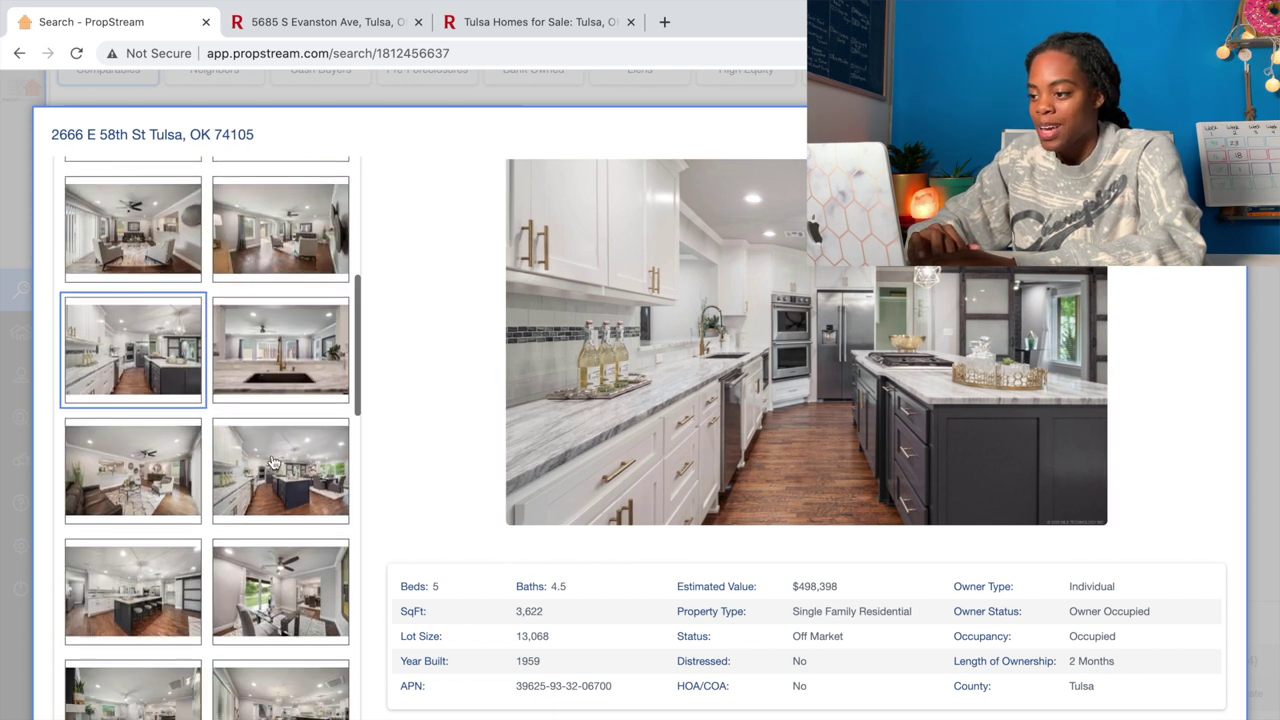
left_click(274, 463)
left_click(274, 566)
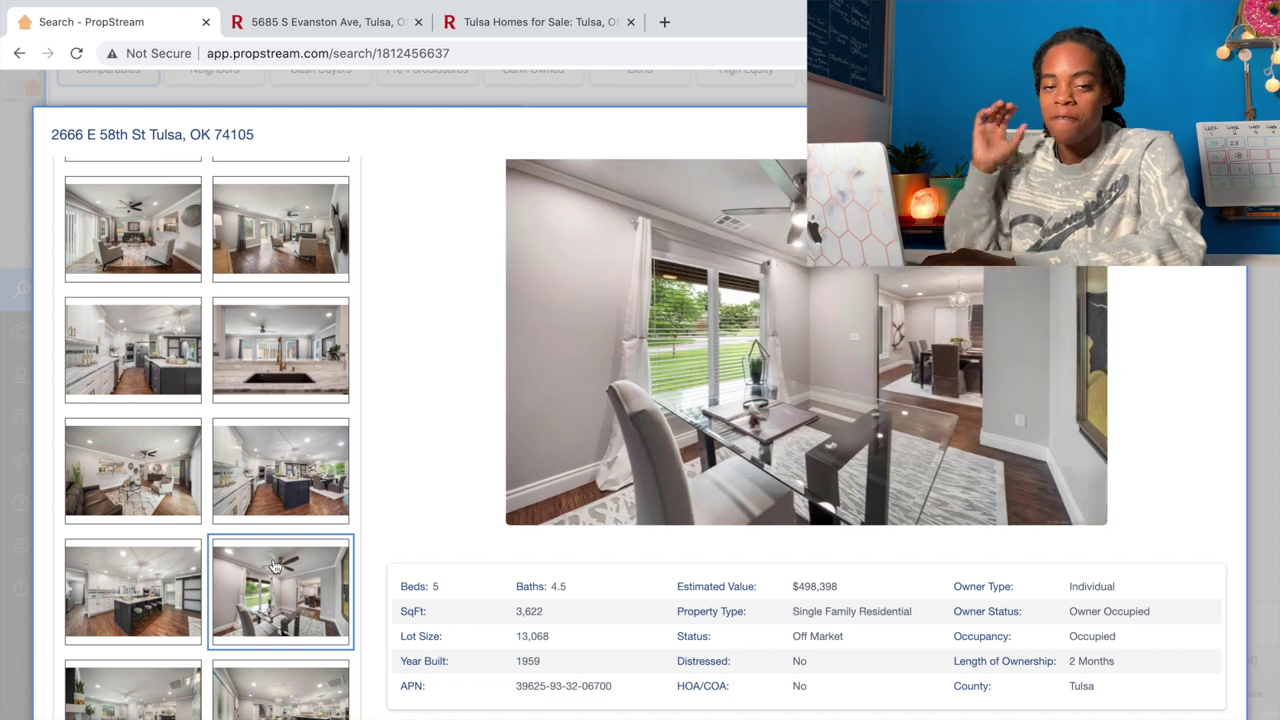
Review comparable 10's dining area and remaining kitchen photos, close them, and deselect its Public Record Sold entry.
scroll(262, 564, "down", 1)
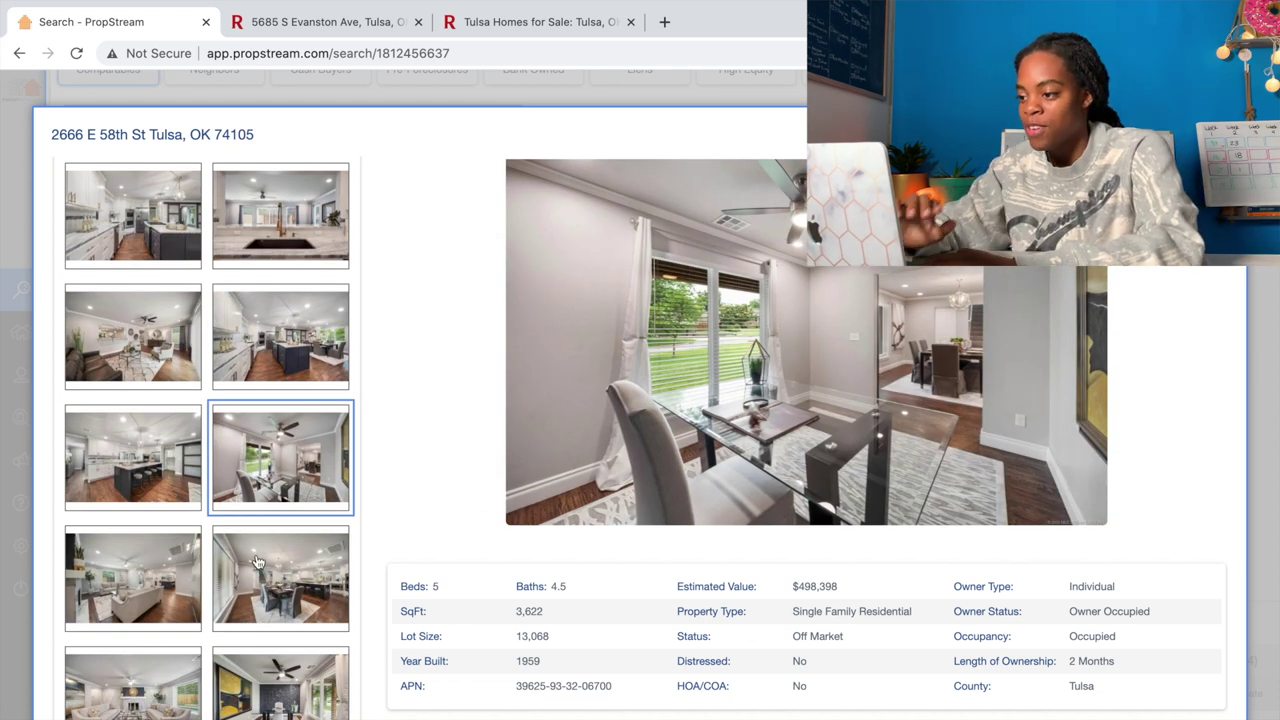
left_click(257, 563)
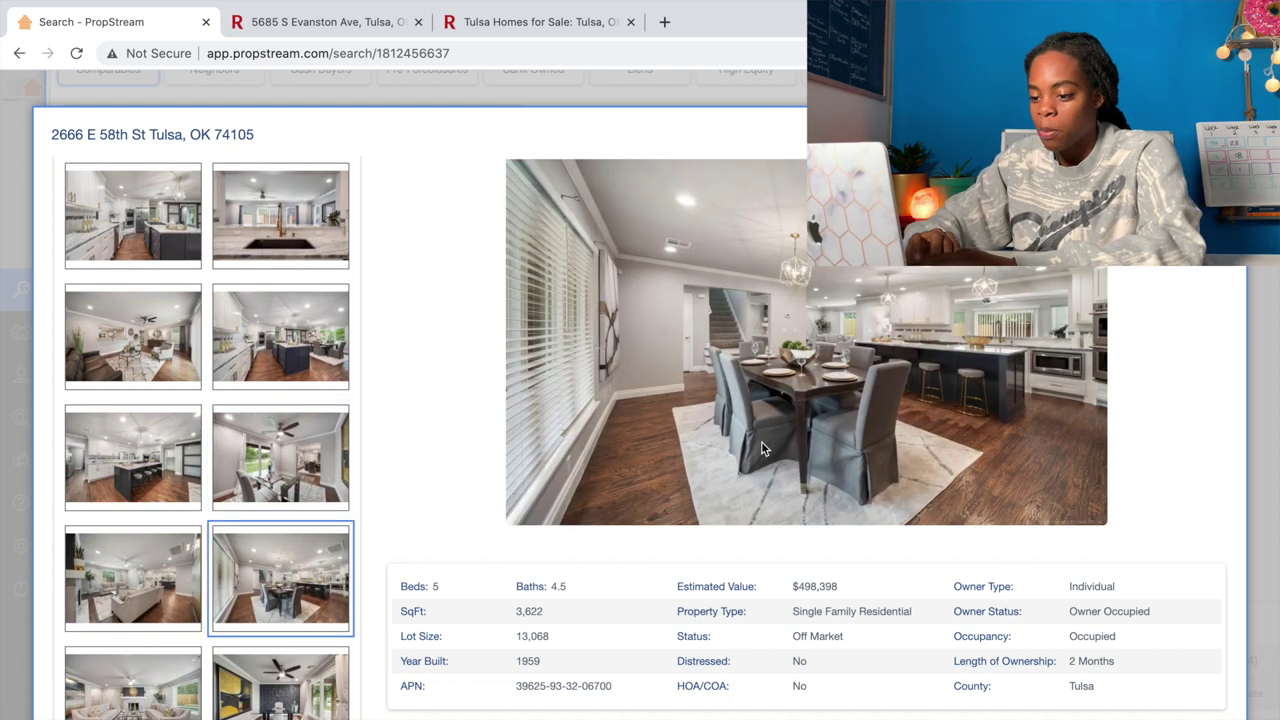
scroll(223, 640, "down", 2)
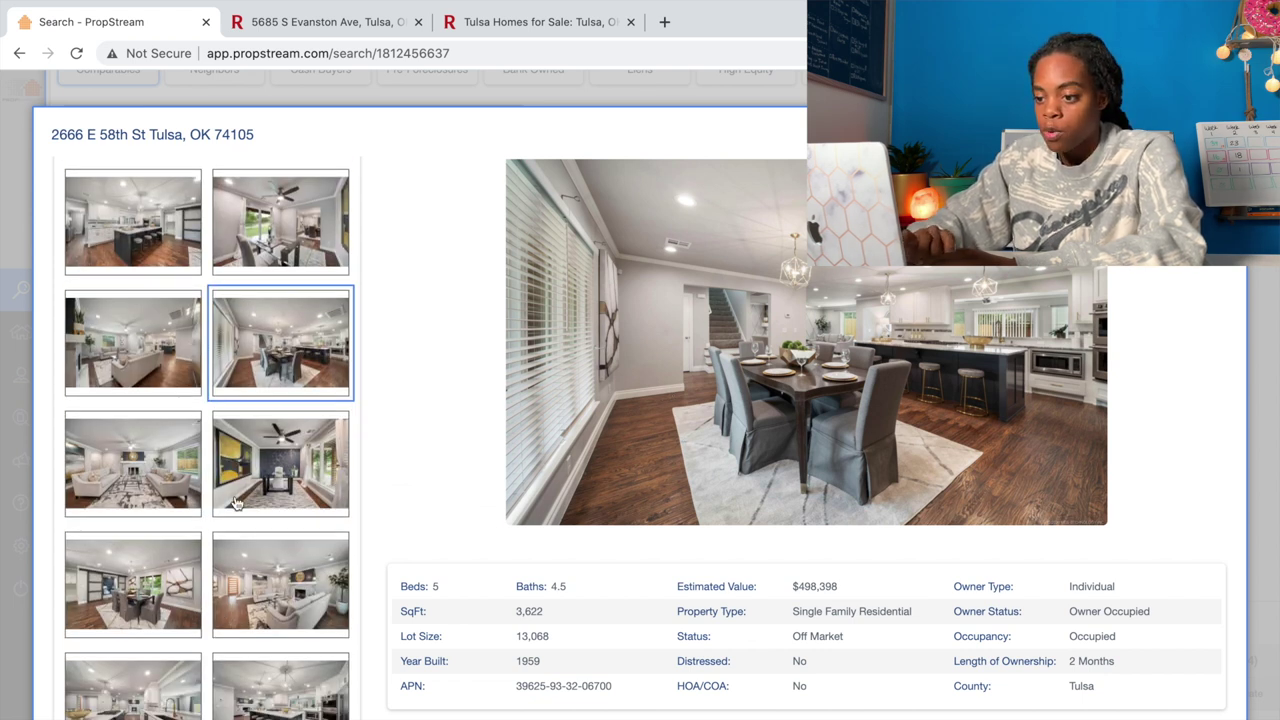
scroll(235, 503, "down", 2)
left_click(238, 505)
left_click(140, 470)
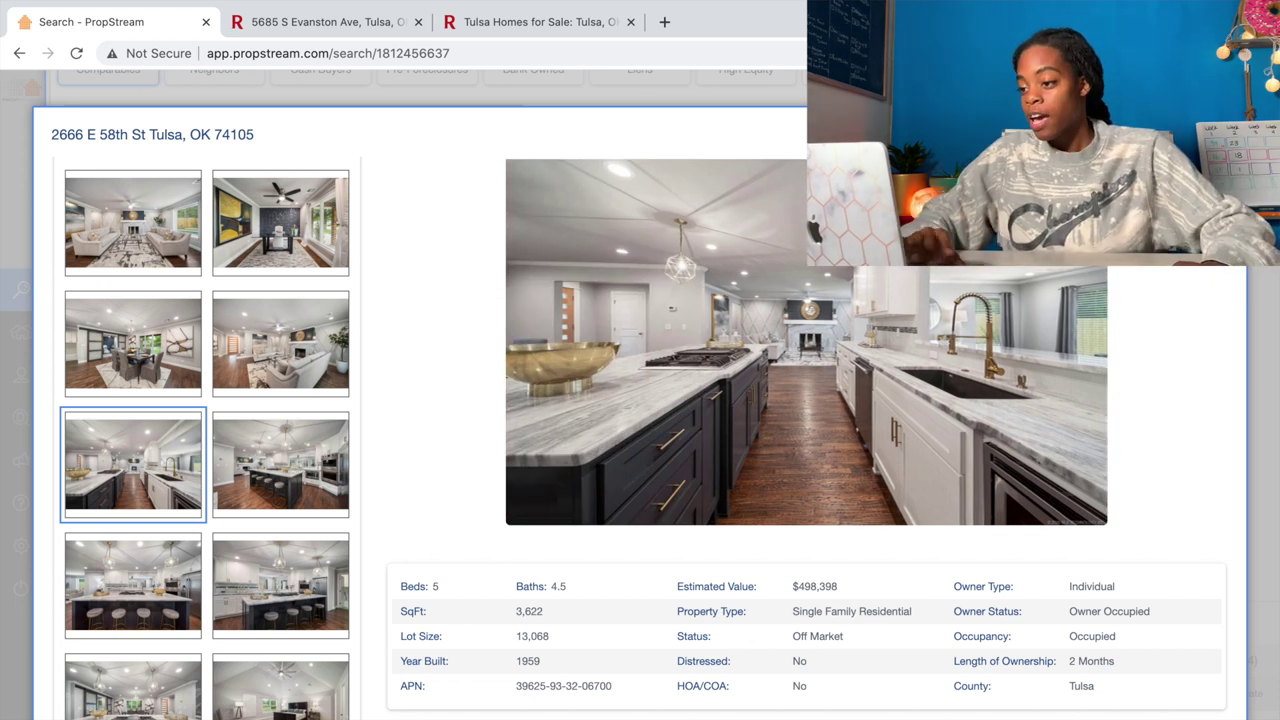
key("Escape")
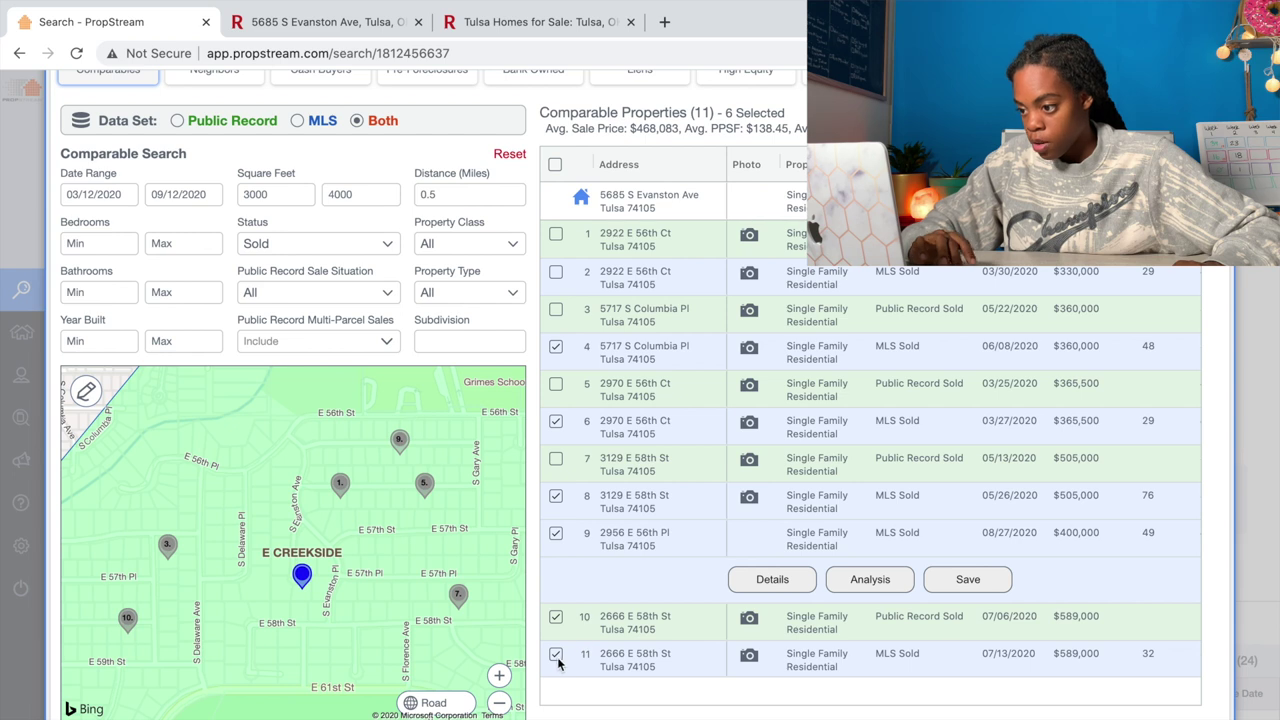
left_click(556, 616)
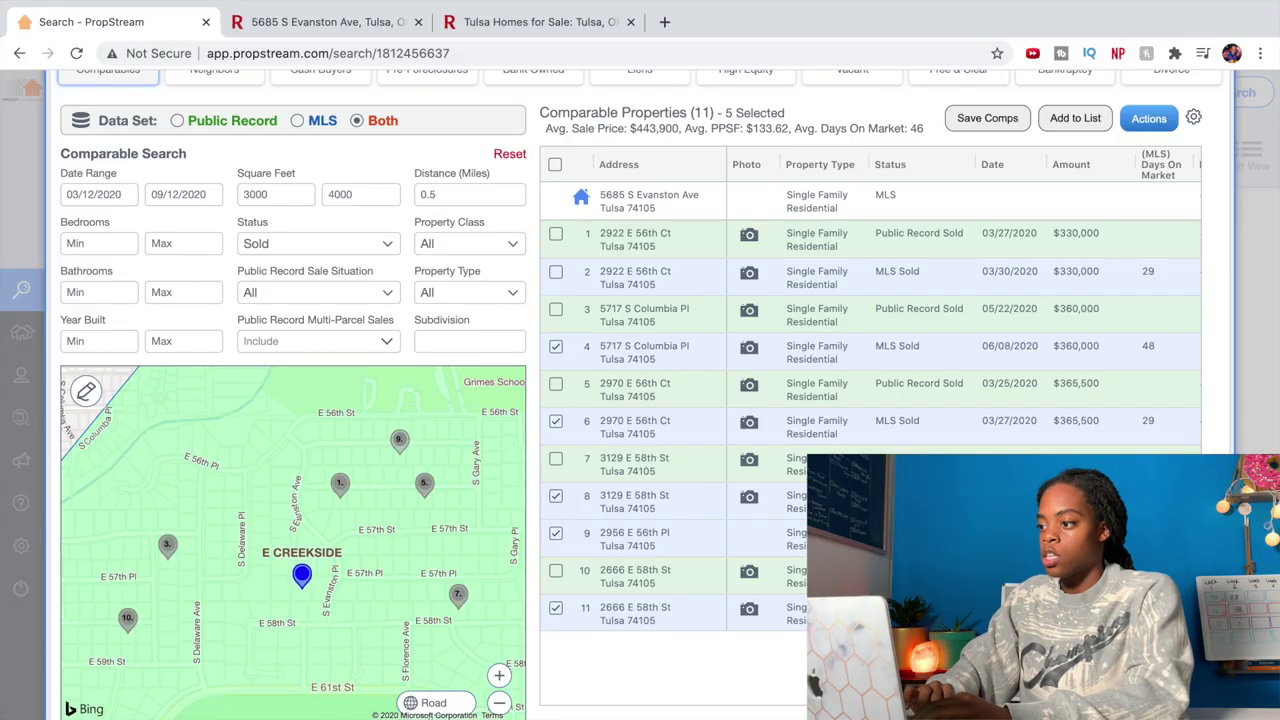
Save the selected comps, accepting saving the subject house to My Properties without adding it to a group.
scroll(985, 267, "up", 1)
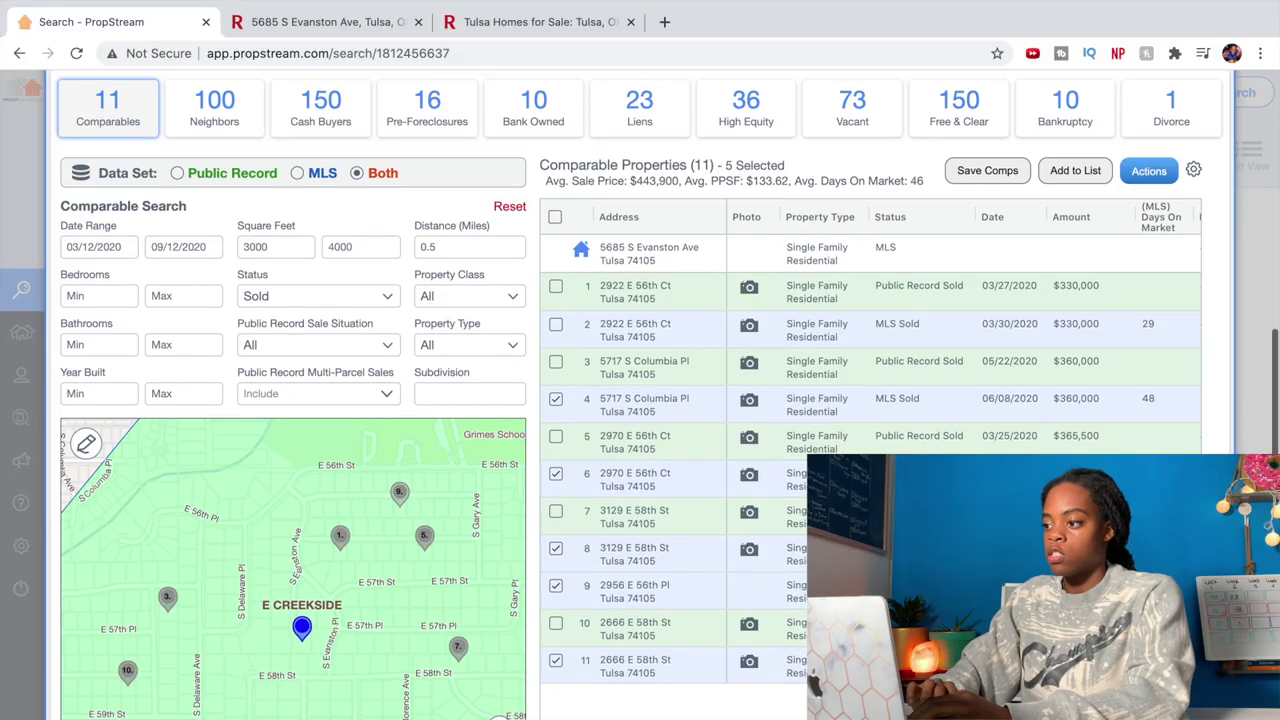
left_click(979, 170)
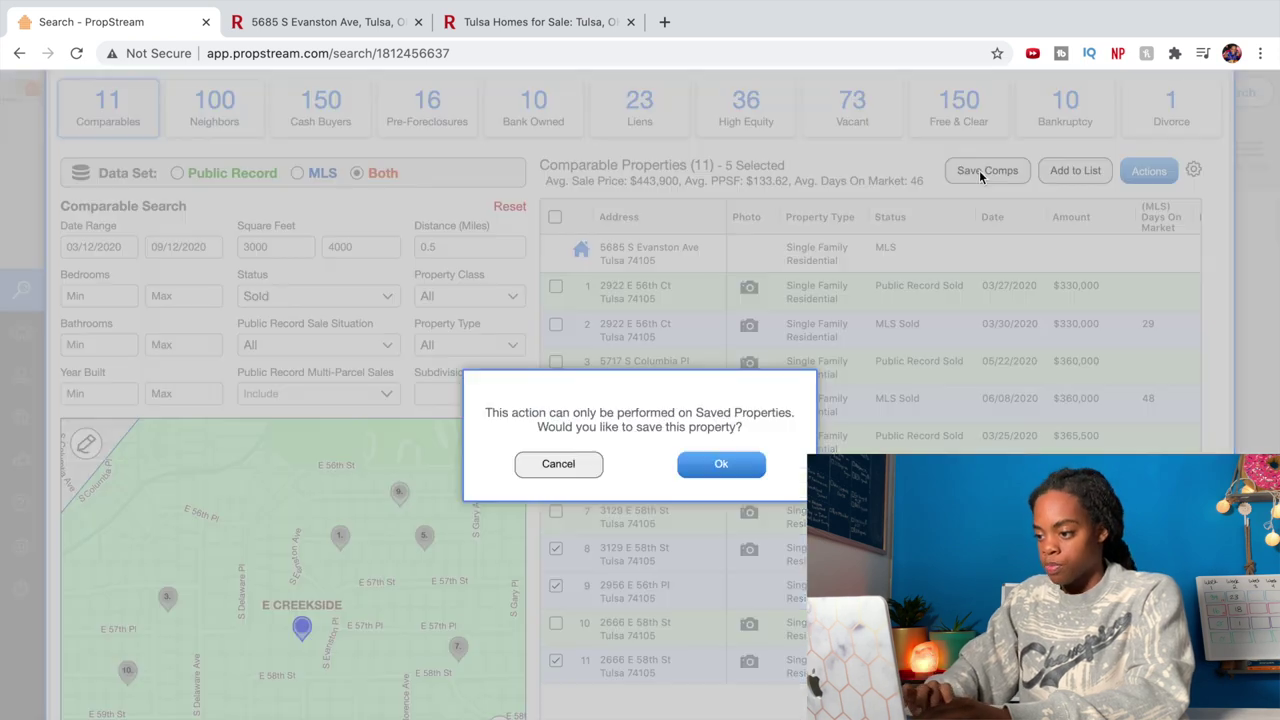
left_click(720, 465)
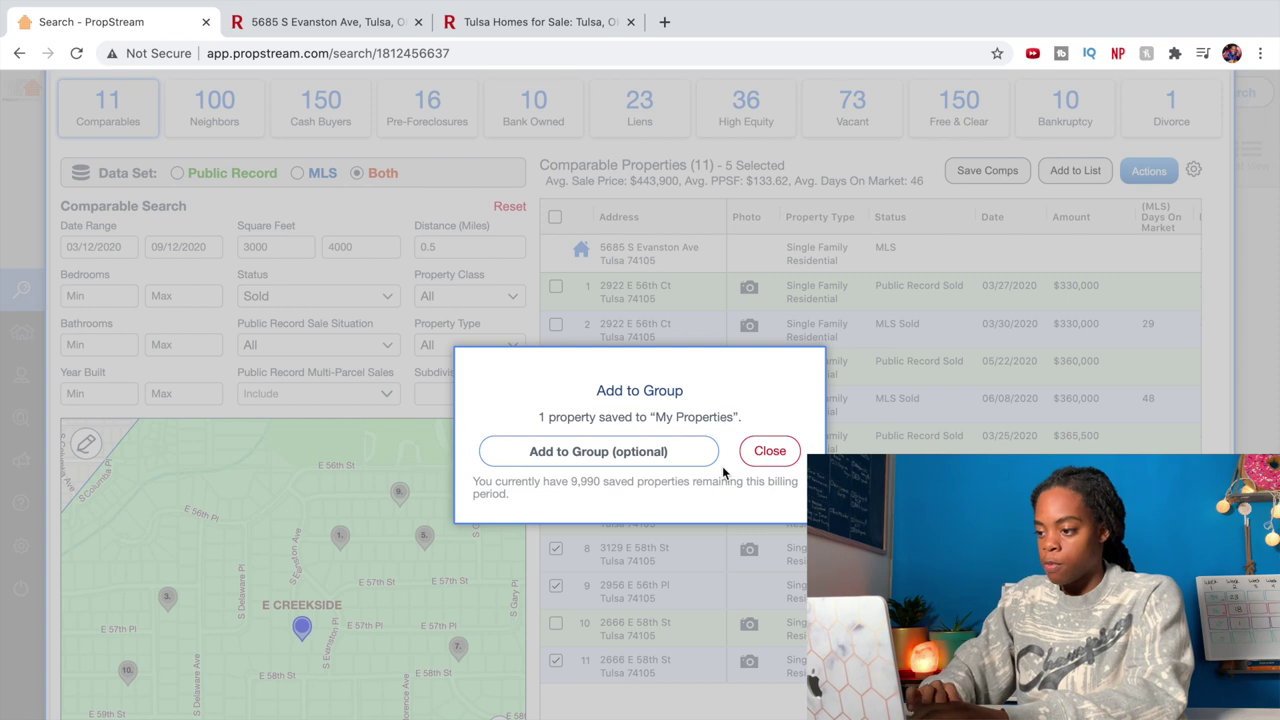
left_click(765, 455)
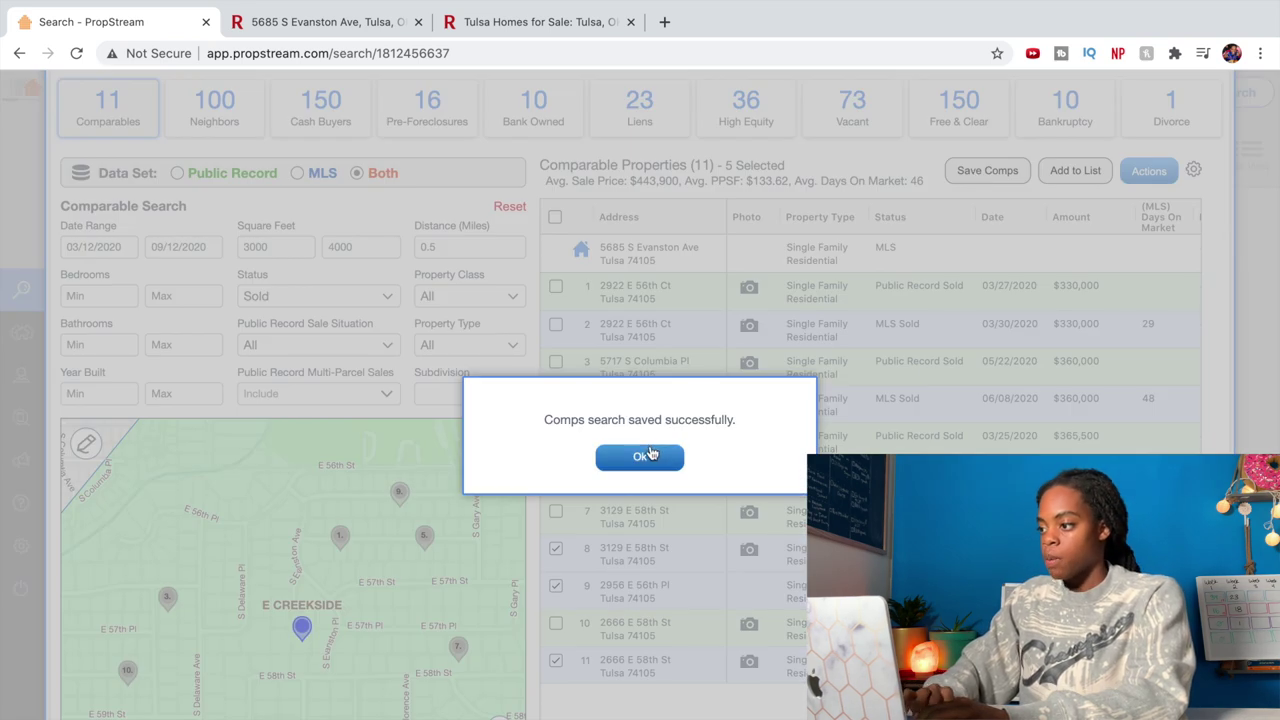
left_click(651, 456)
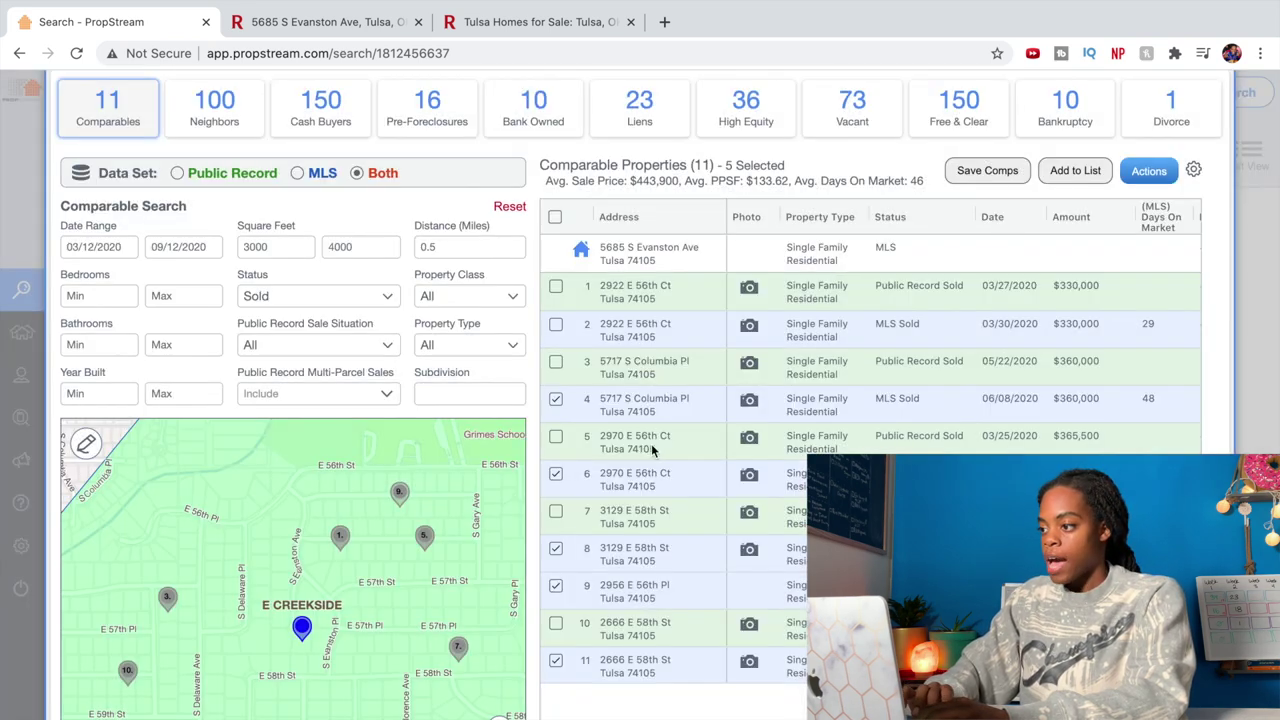
Generate the sales comparable PDF report and review its averages, comp map, property details and photo pages in full screen.
left_click(1150, 171)
left_click(1118, 209)
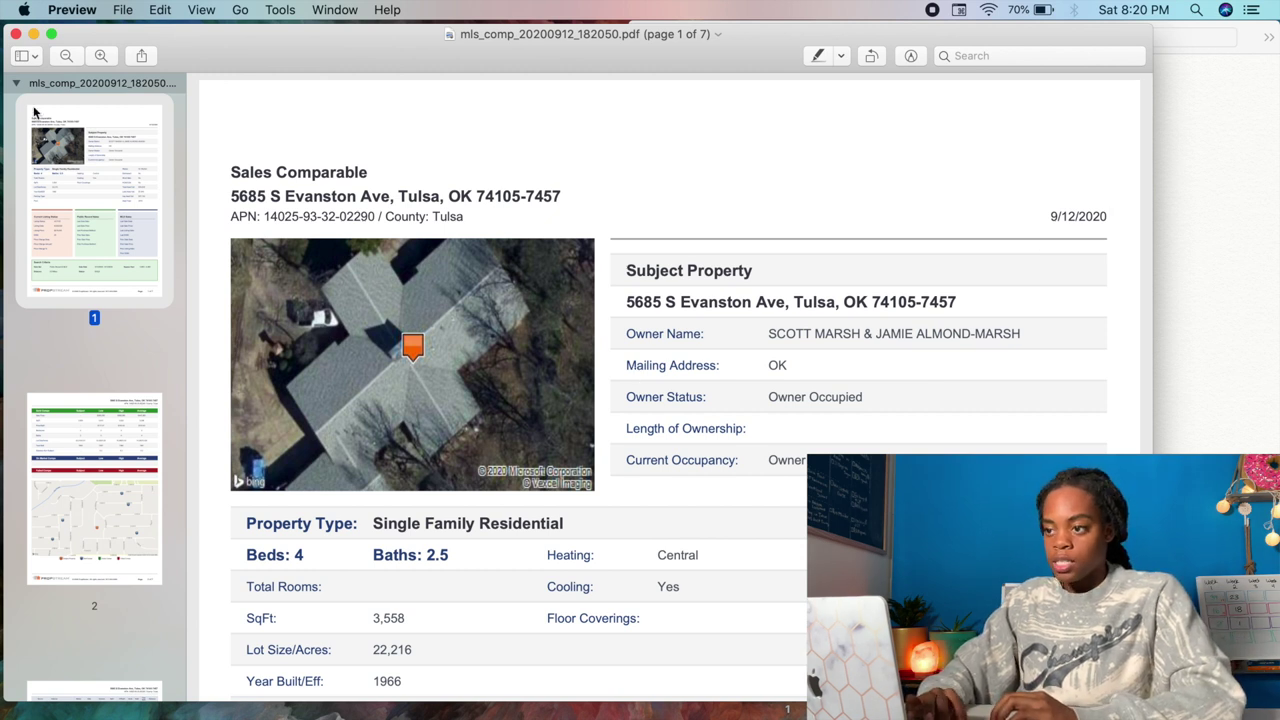
left_click(51, 34)
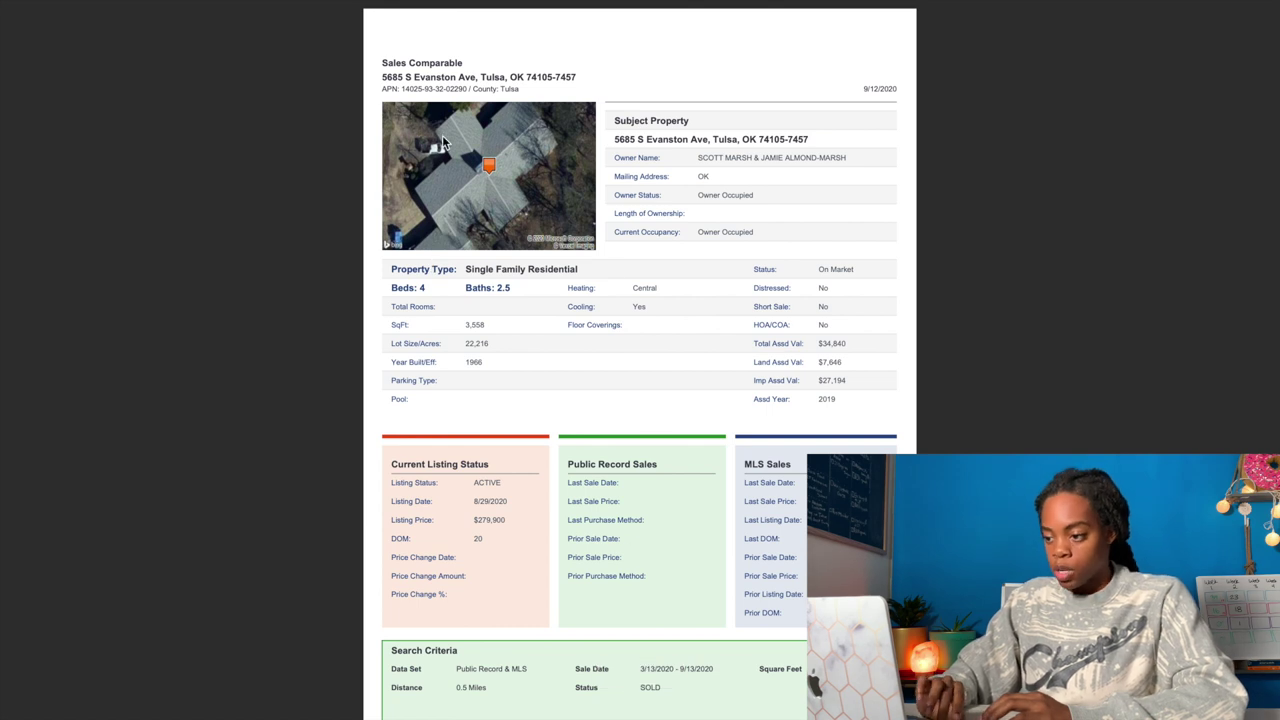
key("Right")
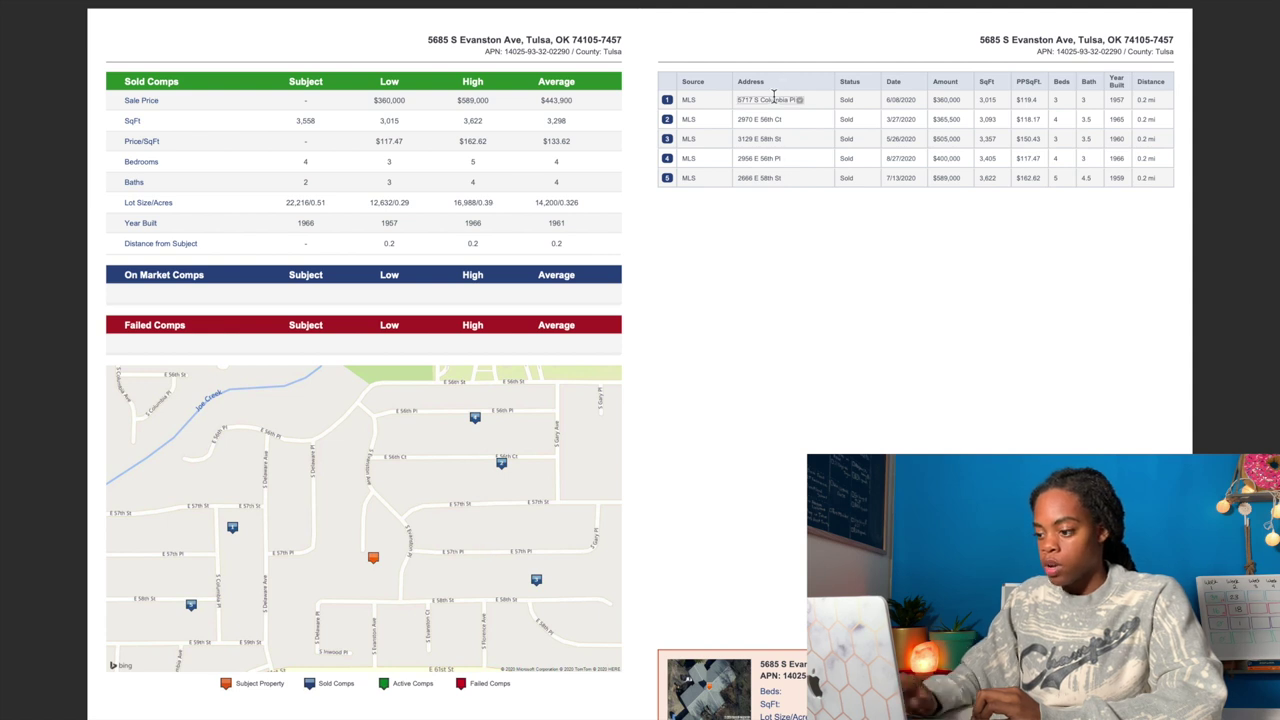
scroll(768, 180, "down", 5)
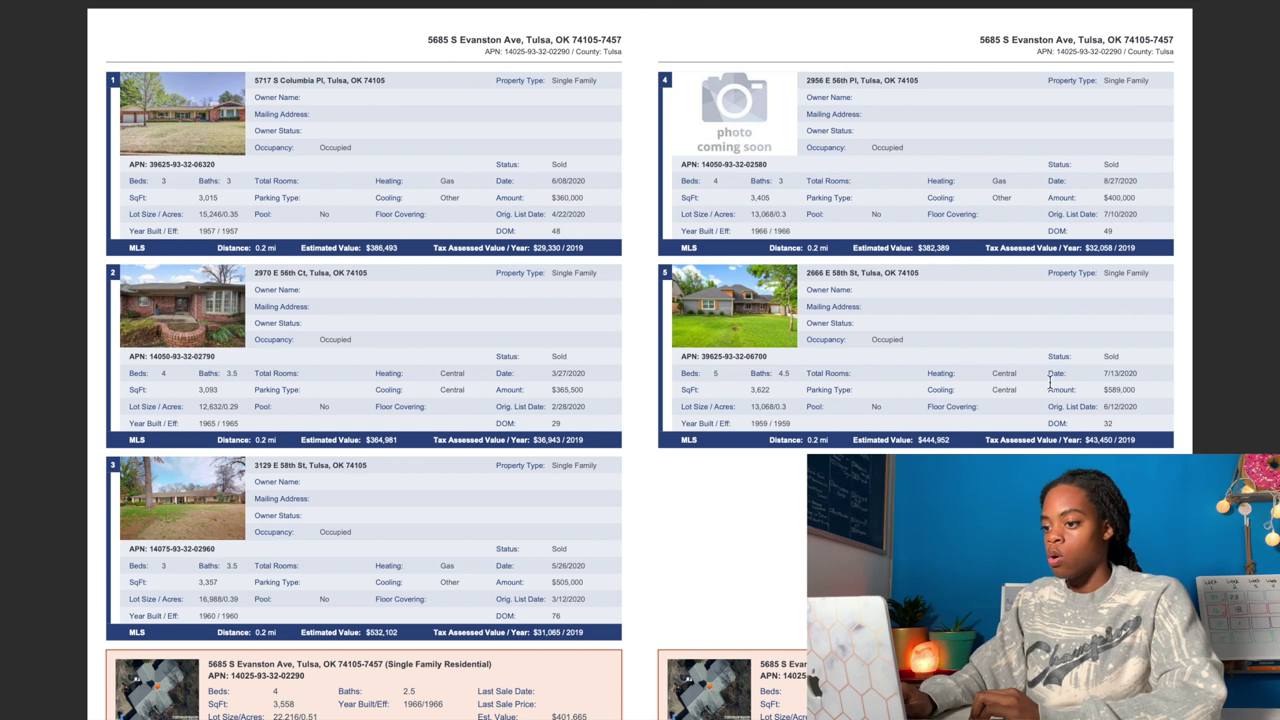
scroll(1046, 379, "down", 5)
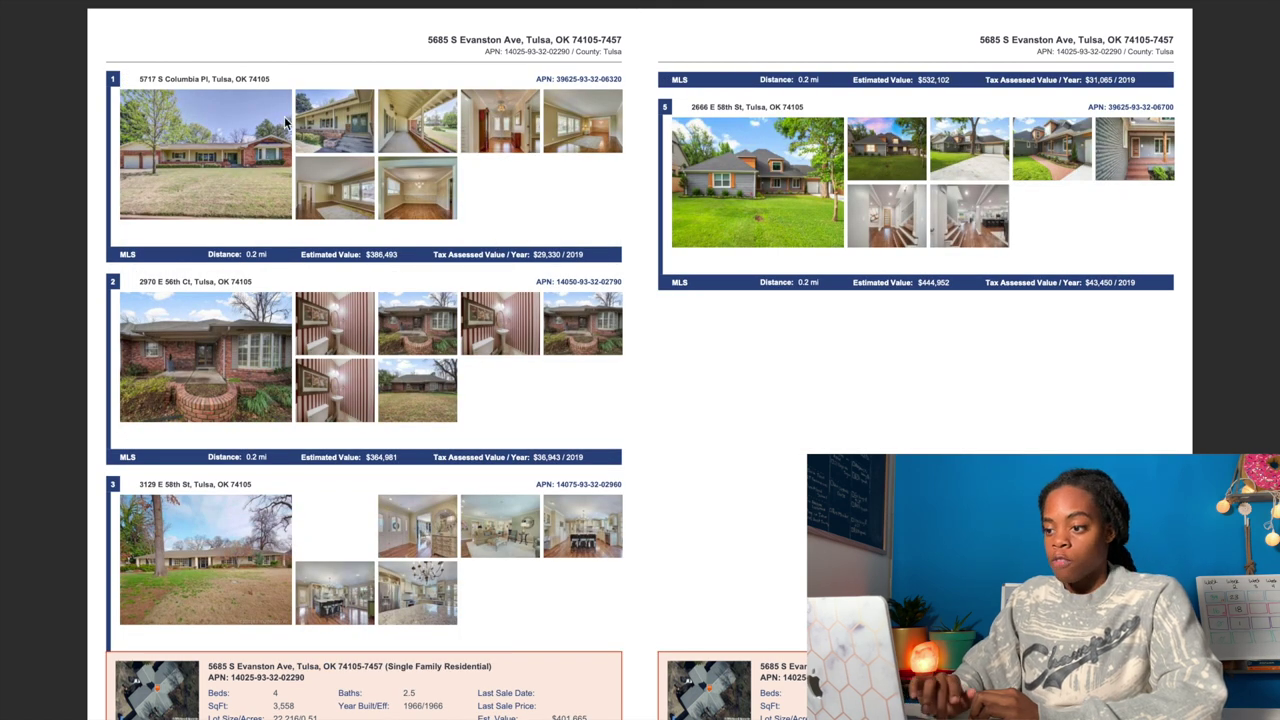
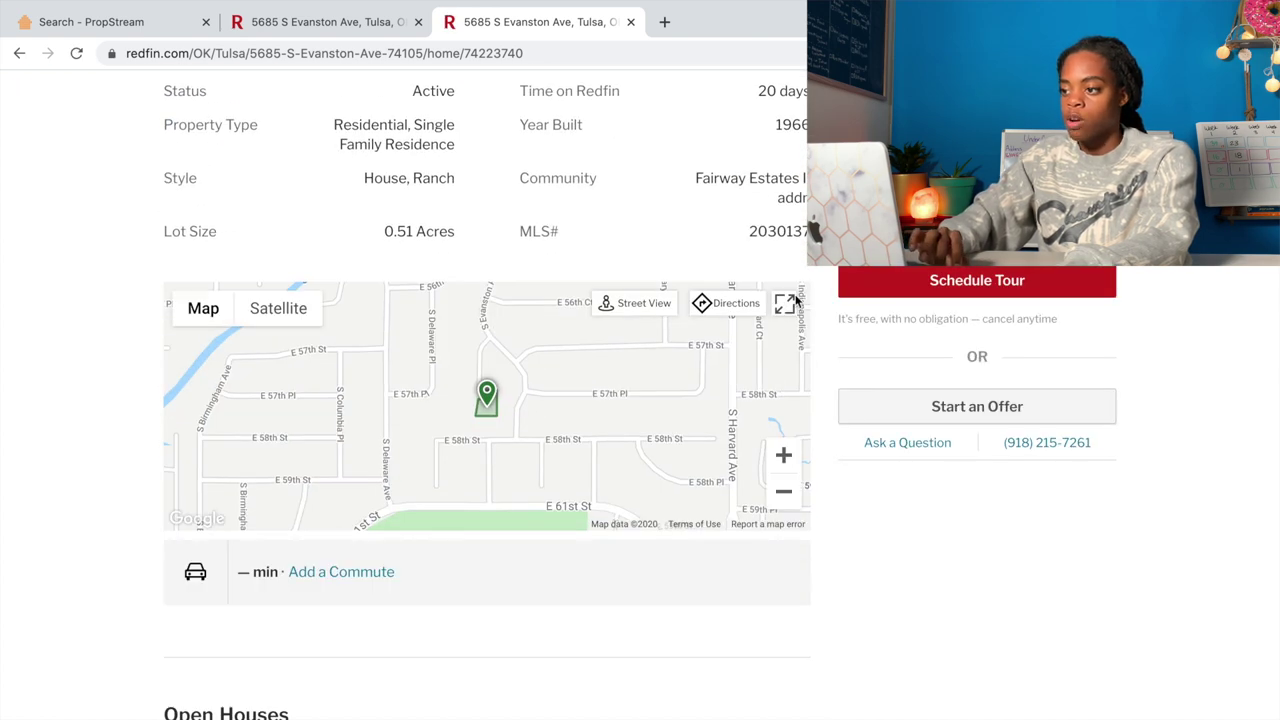
Enlarge the Redfin listing's location map and map the nearby homes for sale around the surrounding neighborhood.
left_click(785, 304)
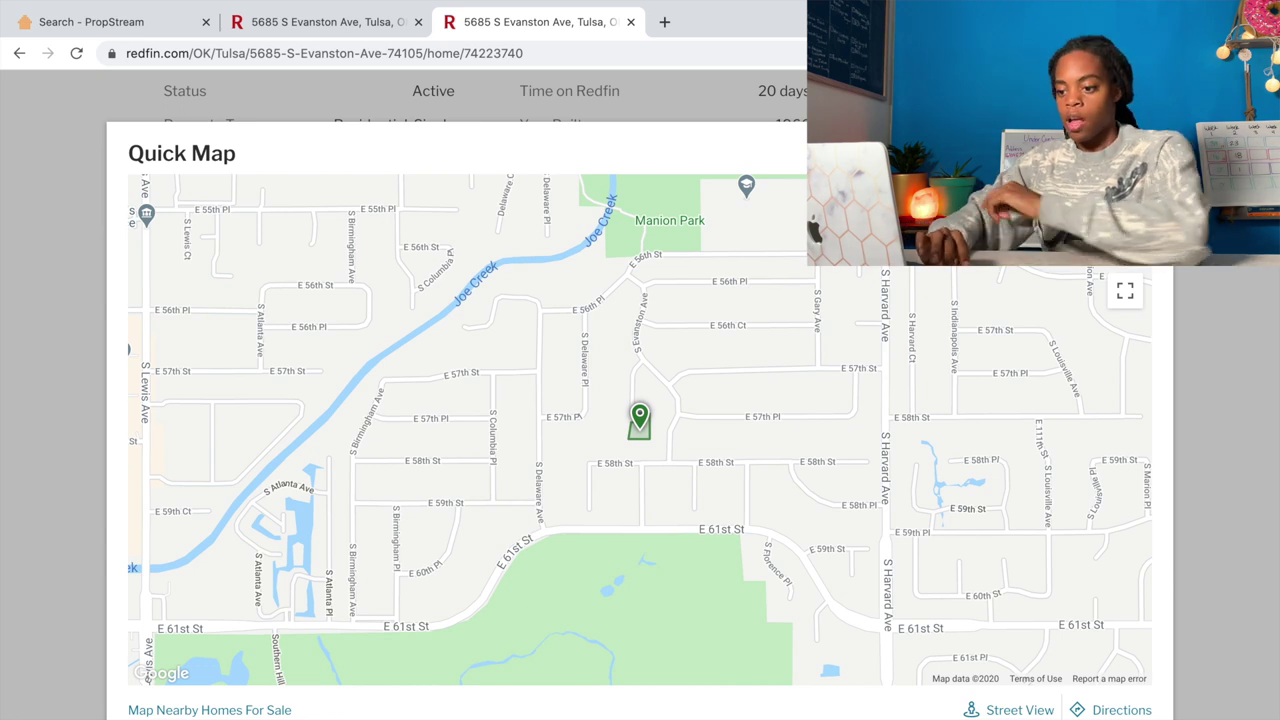
left_click(198, 710)
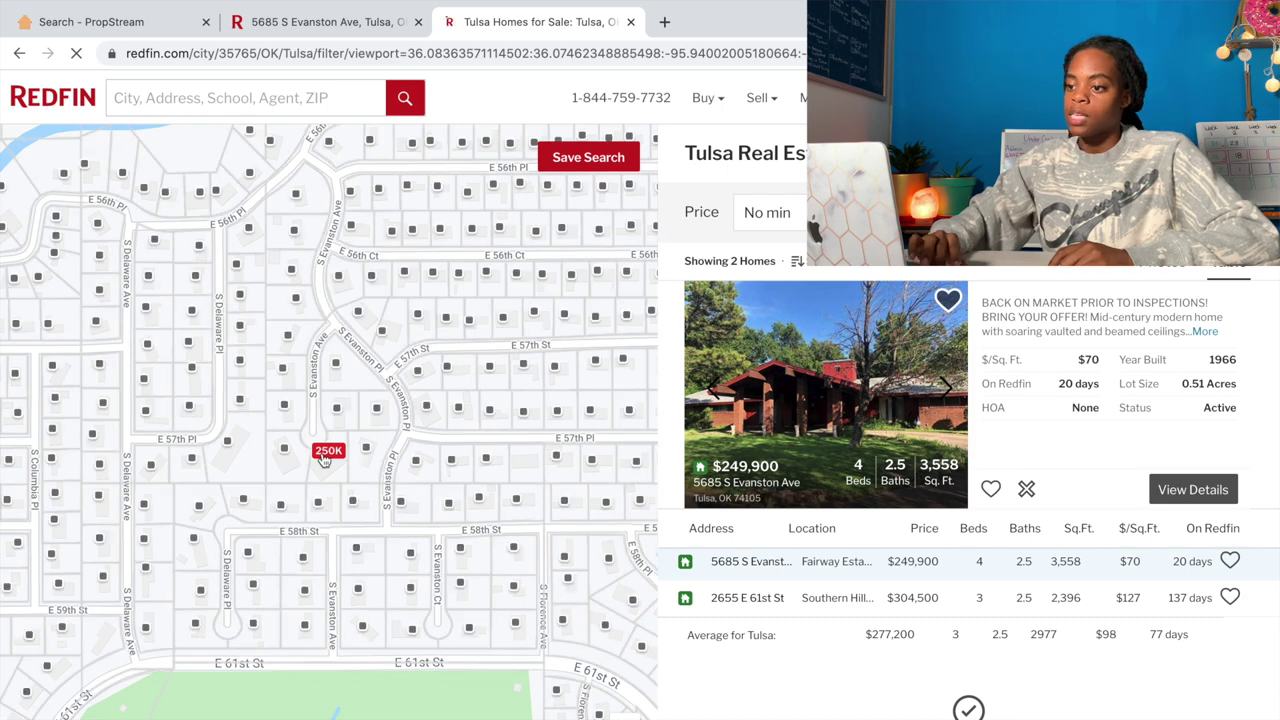
scroll(328, 450, "down", 5)
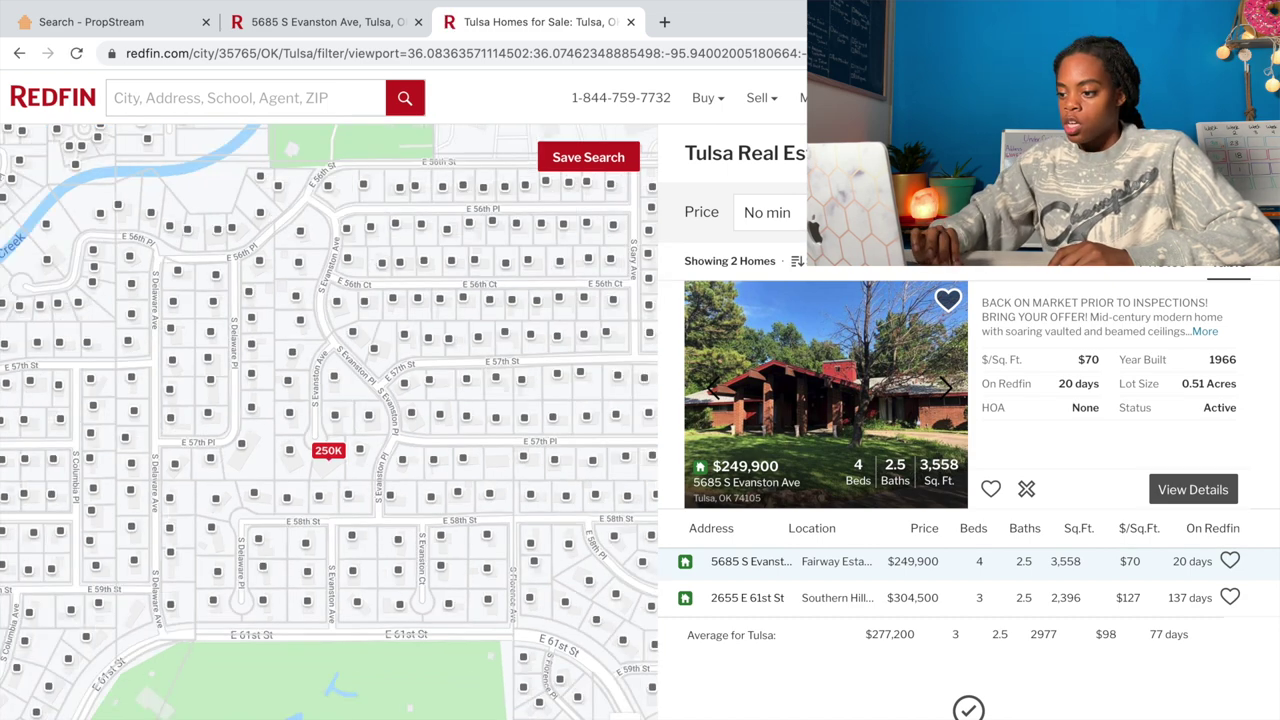
Return to PropStream and check the full outline of the E Creekside area on the comparables map.
left_click(331, 21)
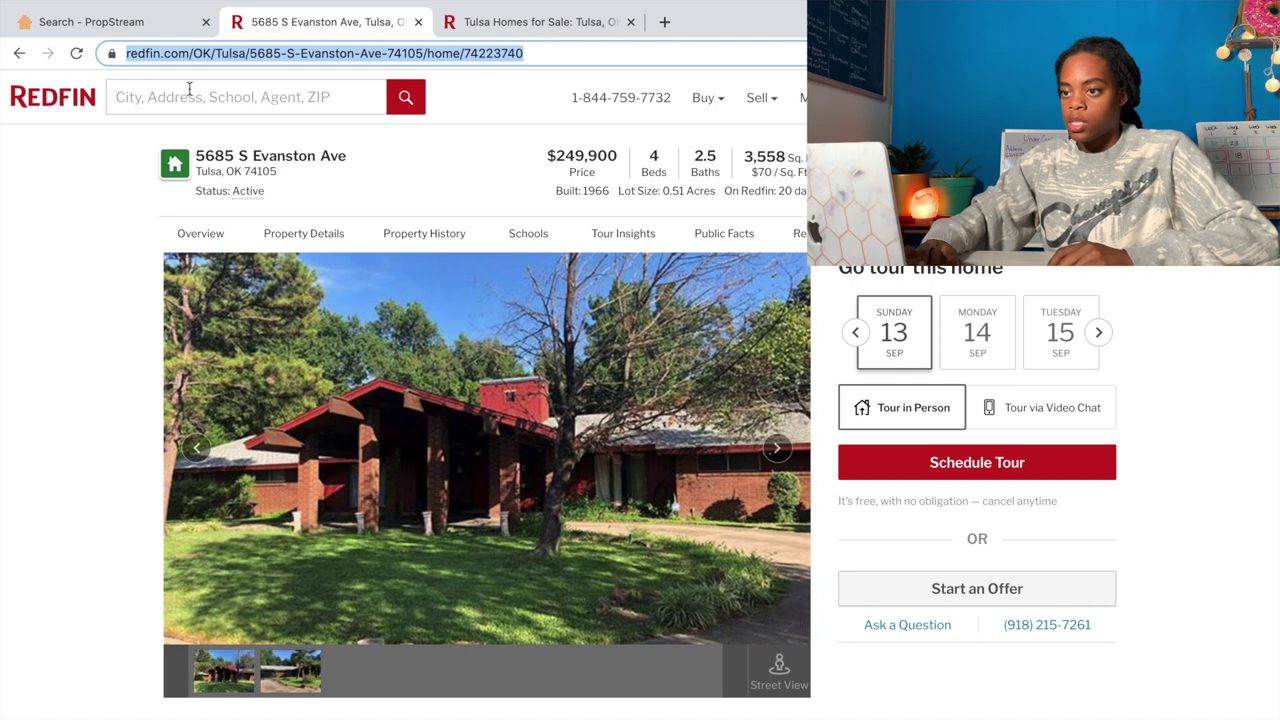
left_click(138, 22)
scroll(293, 569, "down", 2)
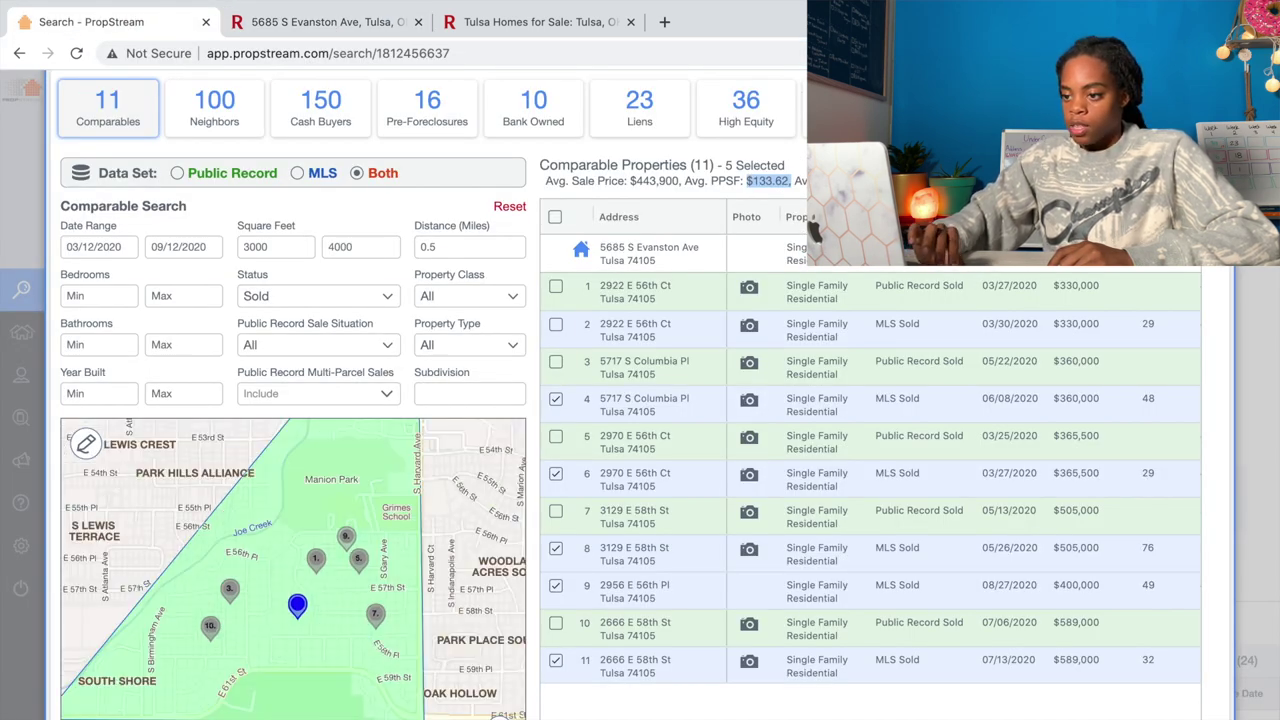
scroll(299, 569, "down", 2)
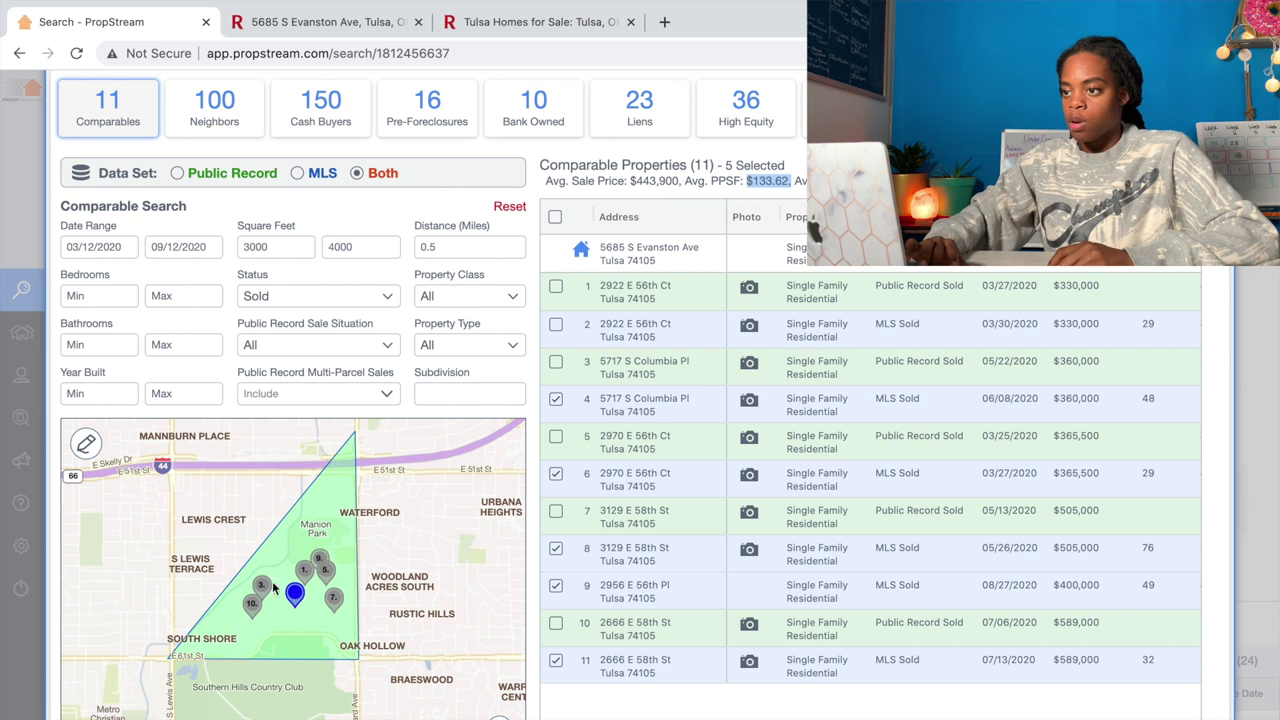
Outline the area between Joe Creek, S Harvard Ave and E 61st St on Redfin's map and turn off For Sale listings.
left_click(515, 28)
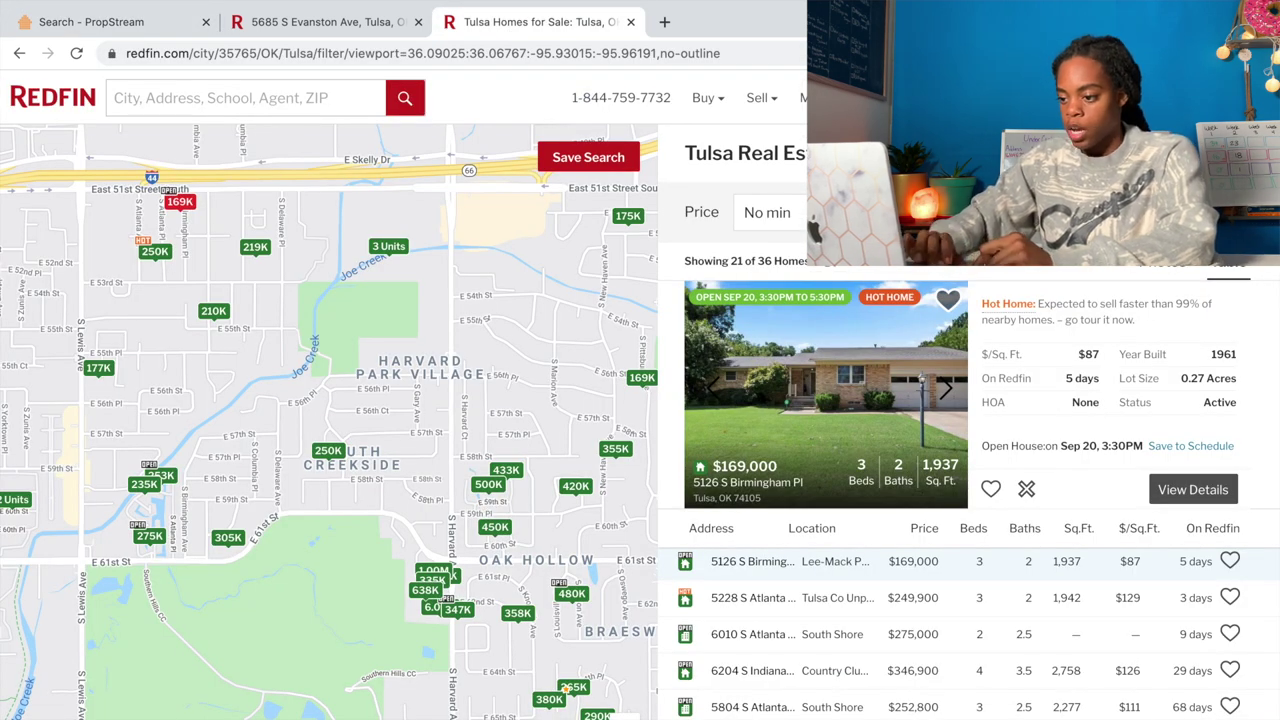
mouse_move(452, 186)
left_mouse_down()
mouse_move(80, 547)
mouse_move(214, 557)
mouse_move(252, 538)
mouse_move(409, 534)
mouse_move(459, 552)
mouse_move(448, 194)
left_mouse_up()
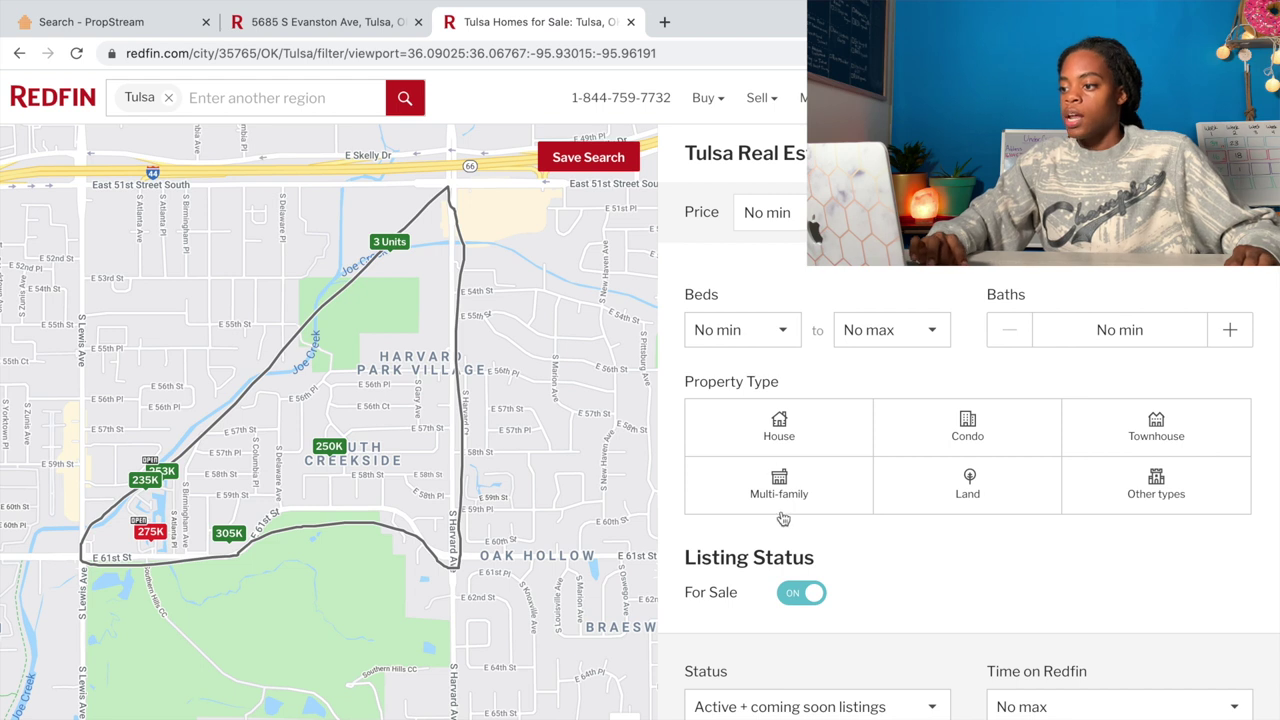
left_click(812, 592)
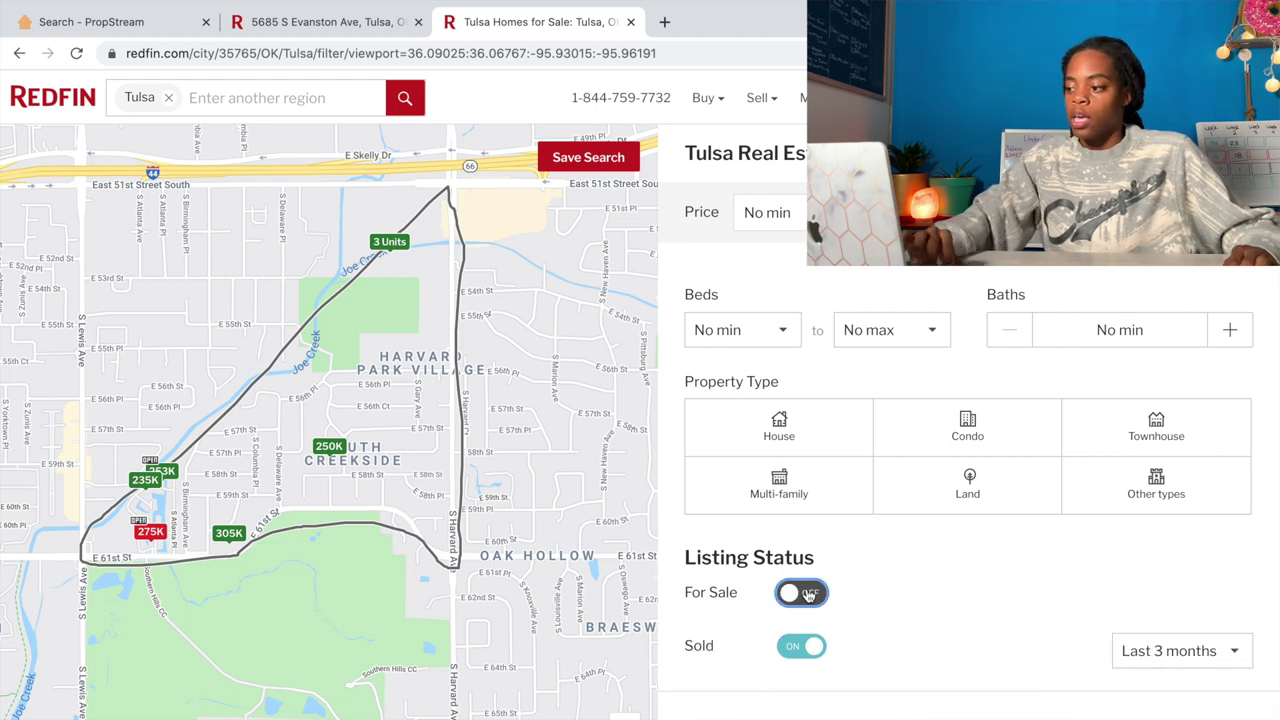
Set the sold listings filter to the last 6 months and apply it to the outlined area.
left_click(1200, 650)
scroll(1197, 660, "down", 1)
left_click(1168, 700)
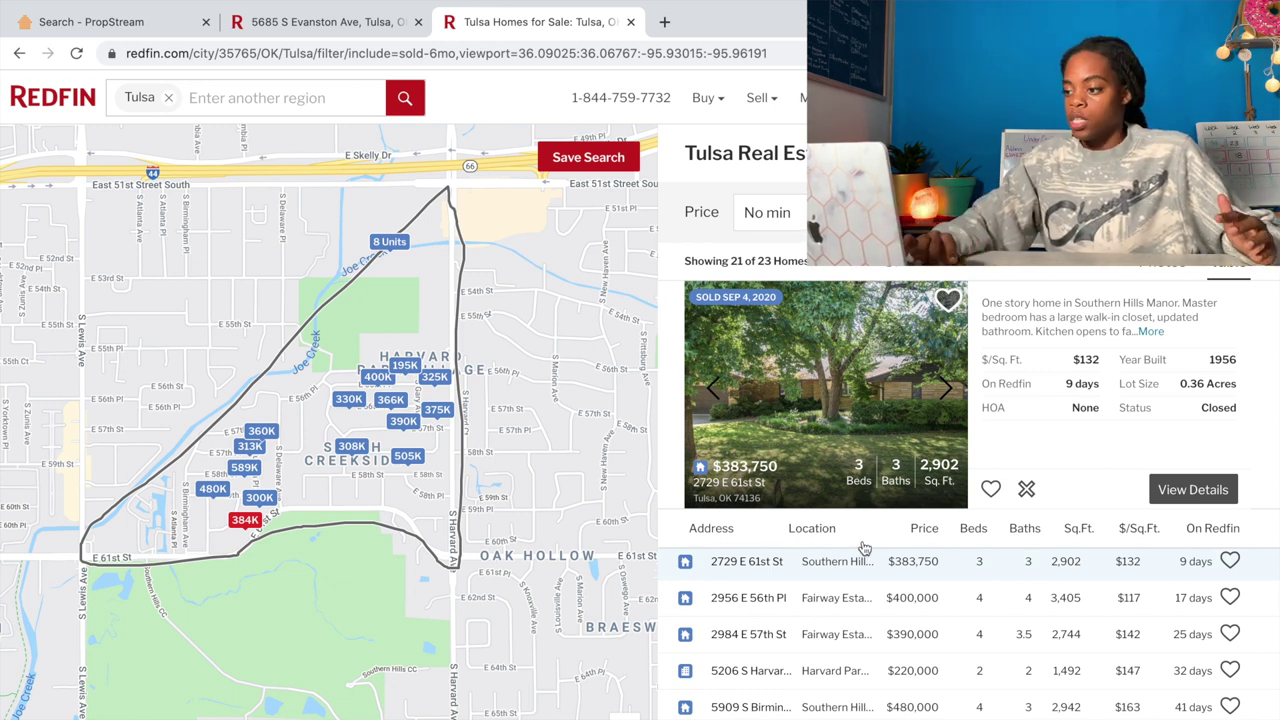
Compare both price orders of the sold homes table, ending with the lowest price first.
left_click(925, 530)
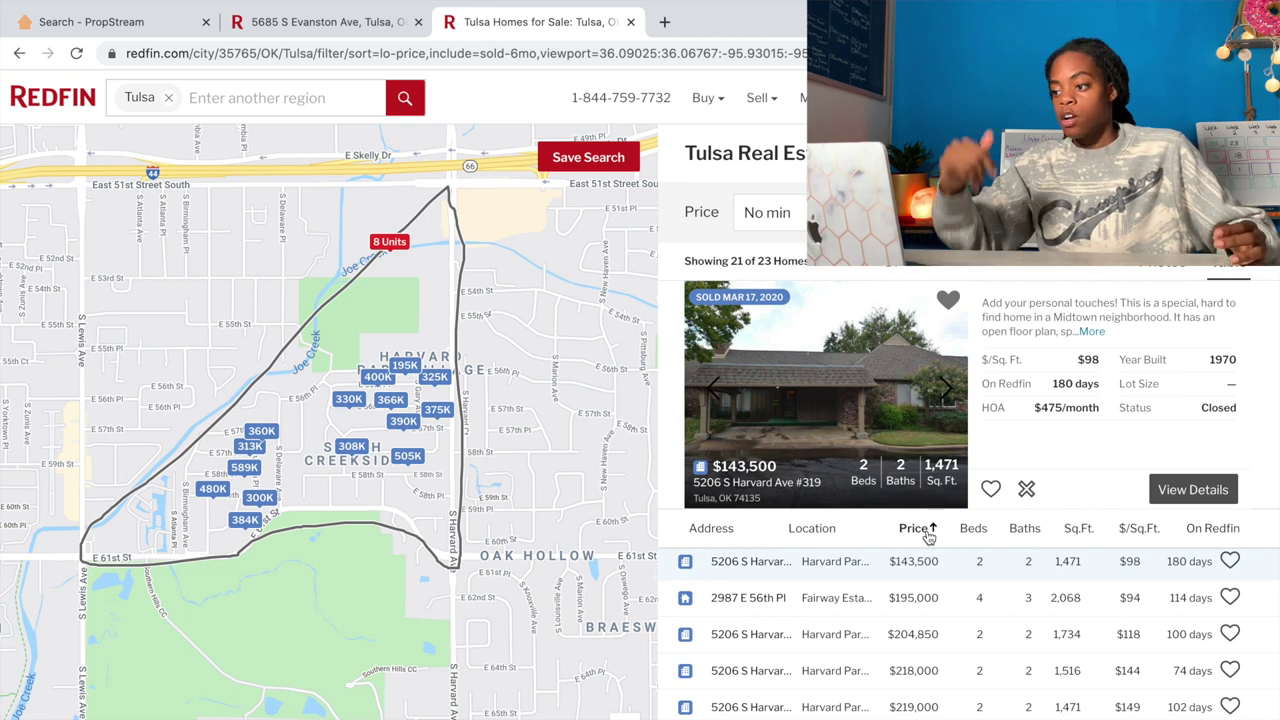
left_click(925, 530)
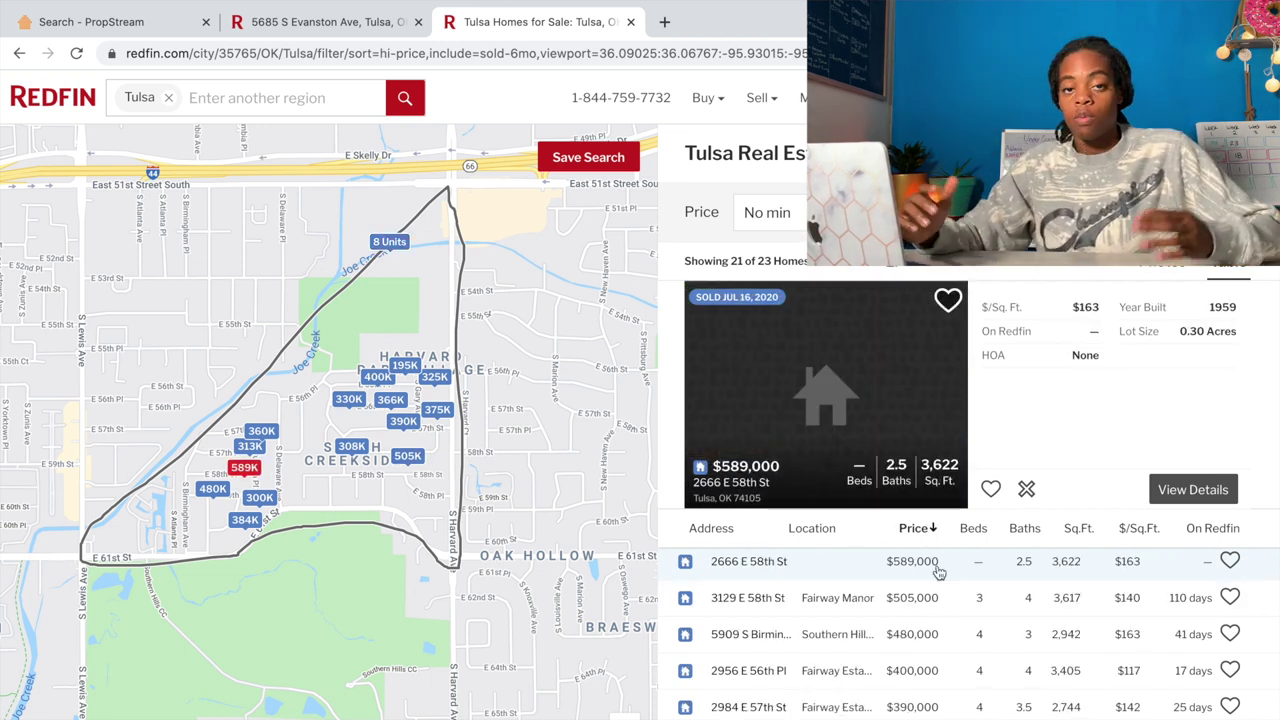
left_click(914, 529)
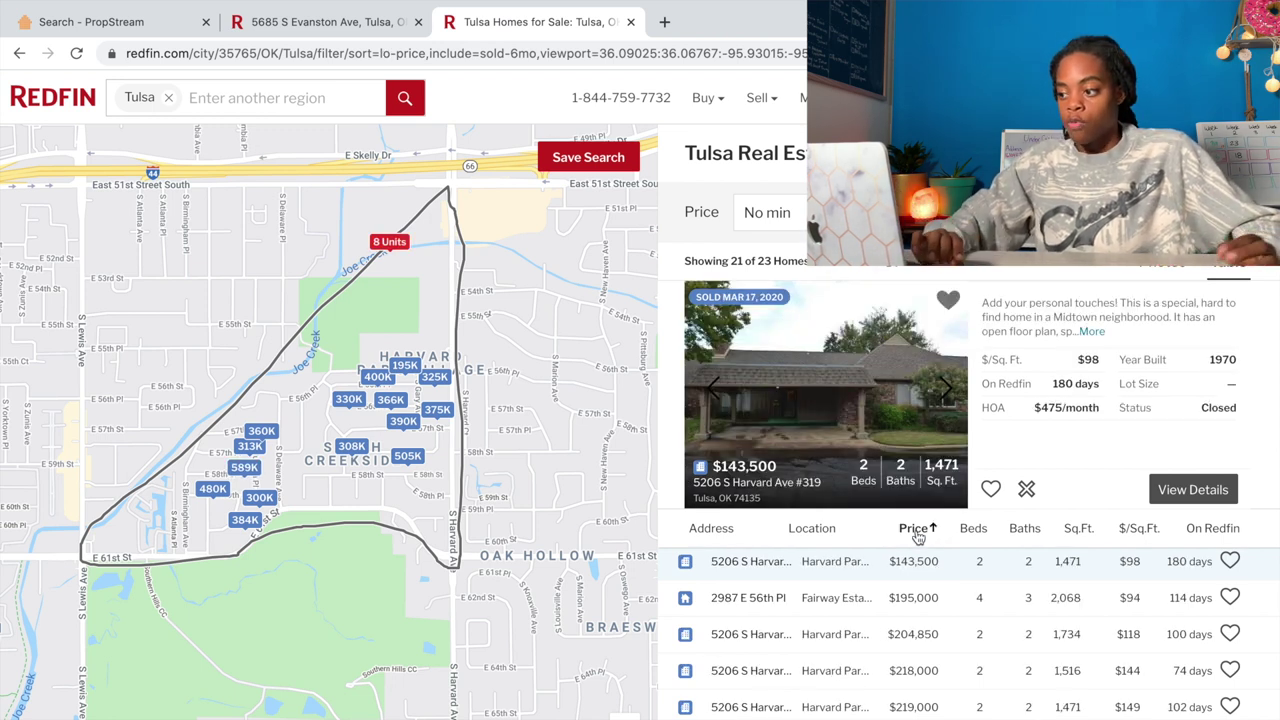
left_click(945, 388)
left_click(945, 388)
left_click(945, 388)
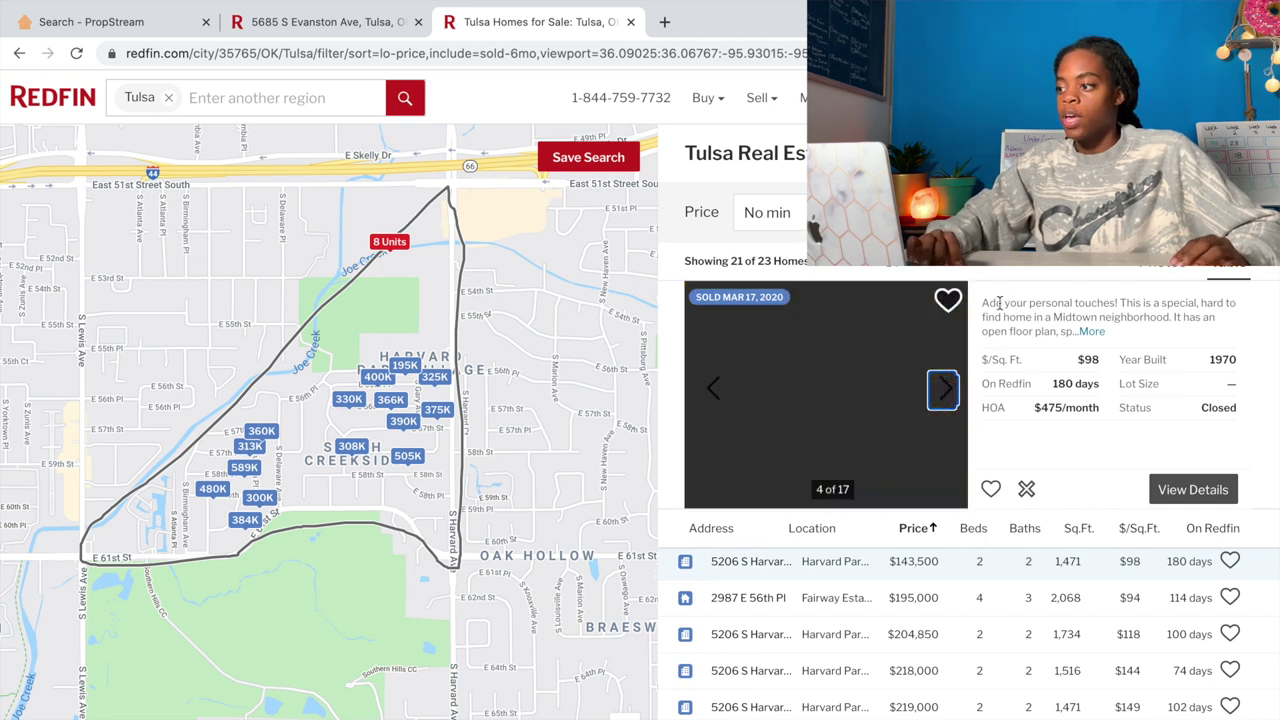
left_click(946, 390)
left_click(946, 390)
left_click(946, 390)
left_click(946, 390)
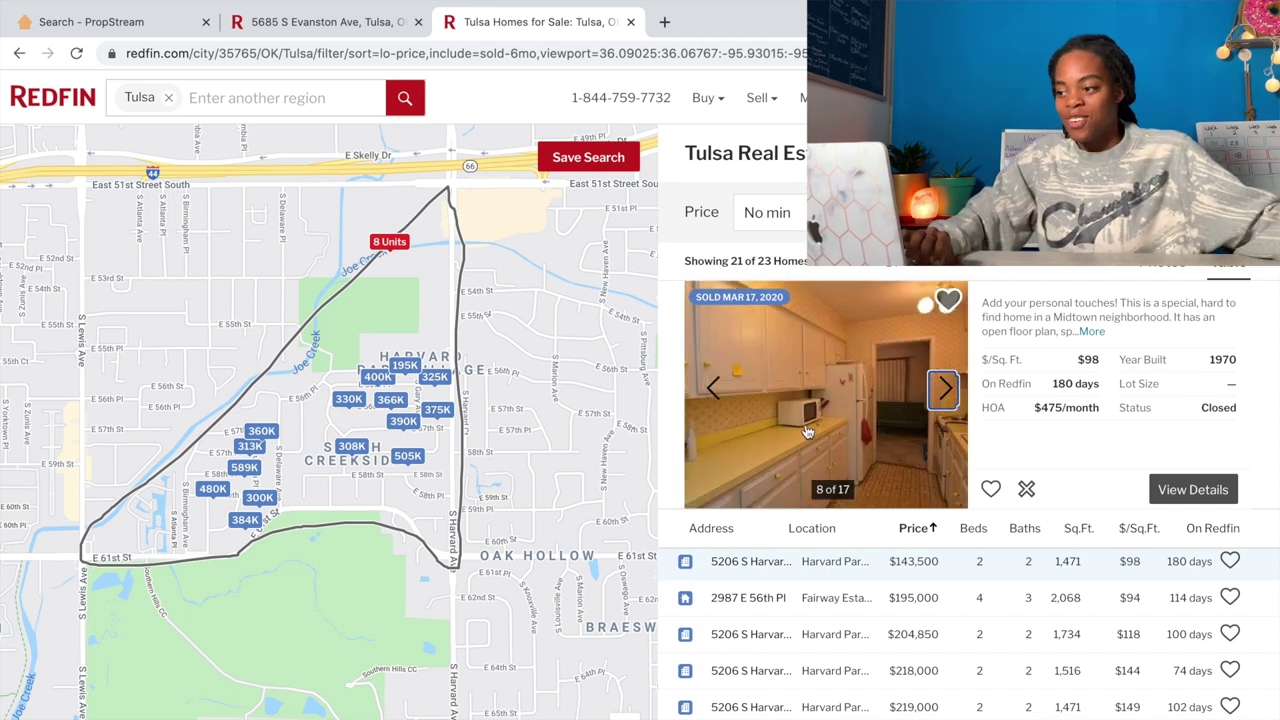
left_click(945, 388)
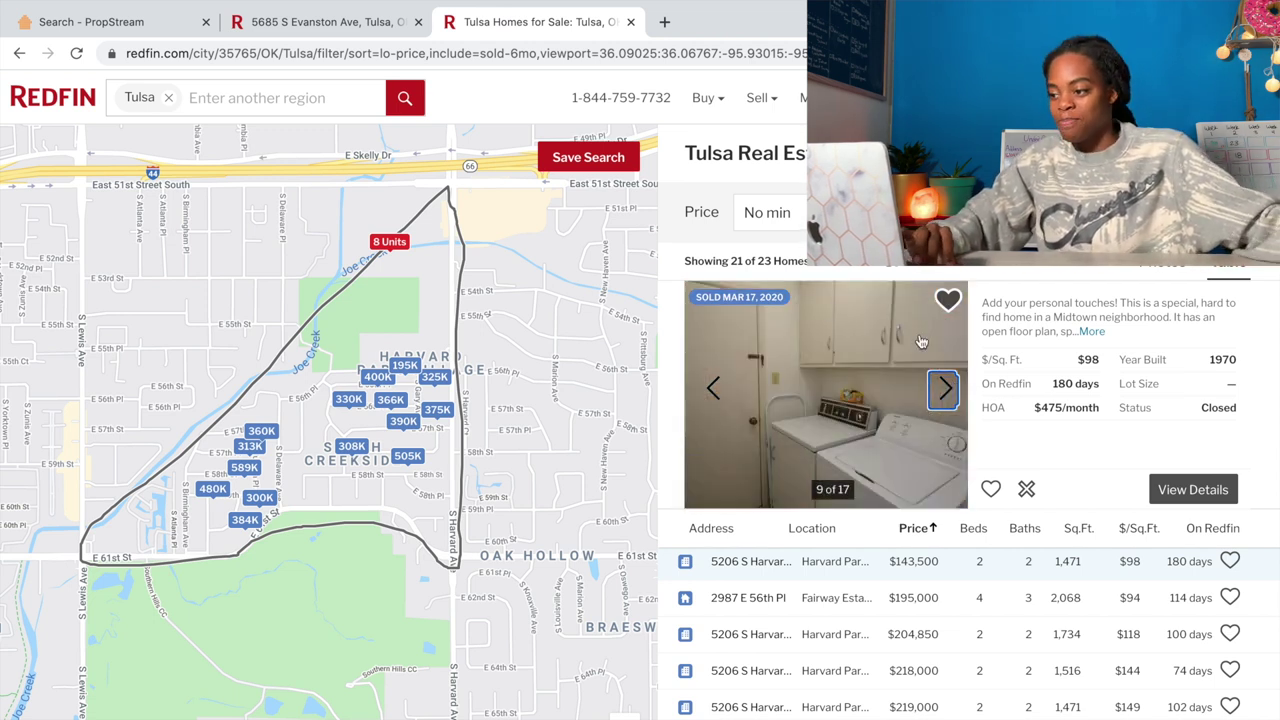
left_click(935, 396)
left_click(910, 530)
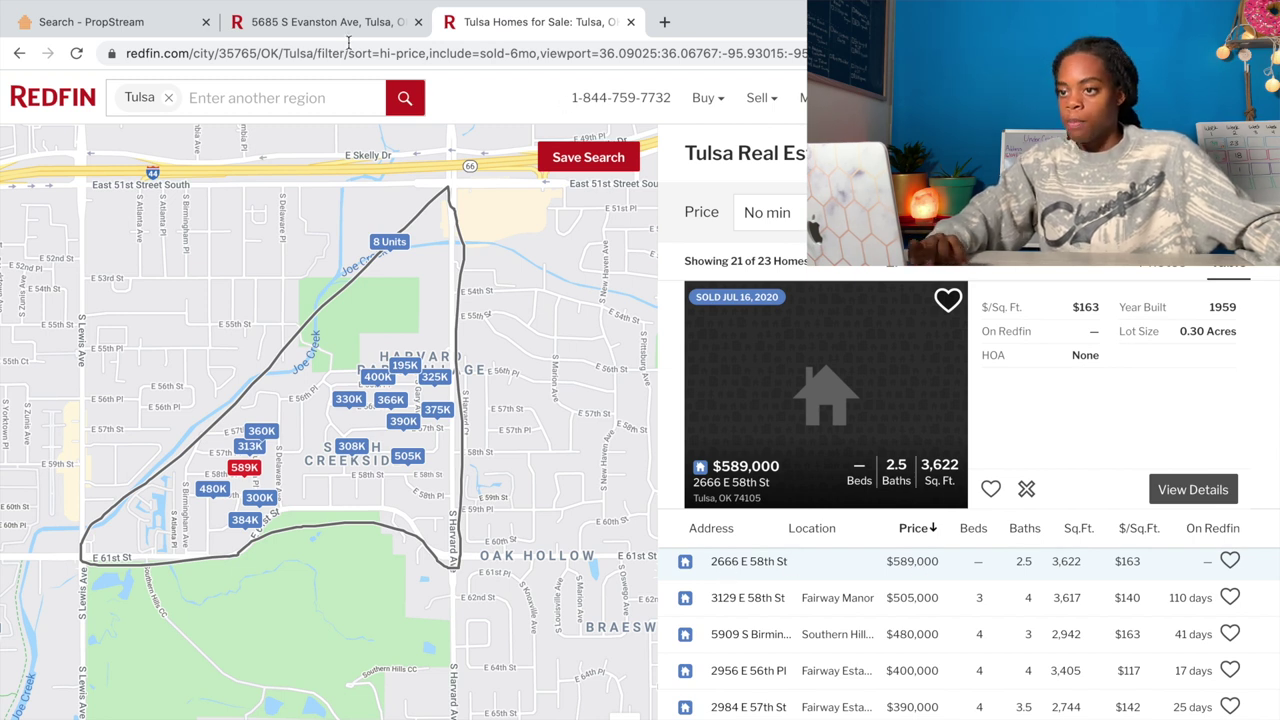
left_click(150, 22)
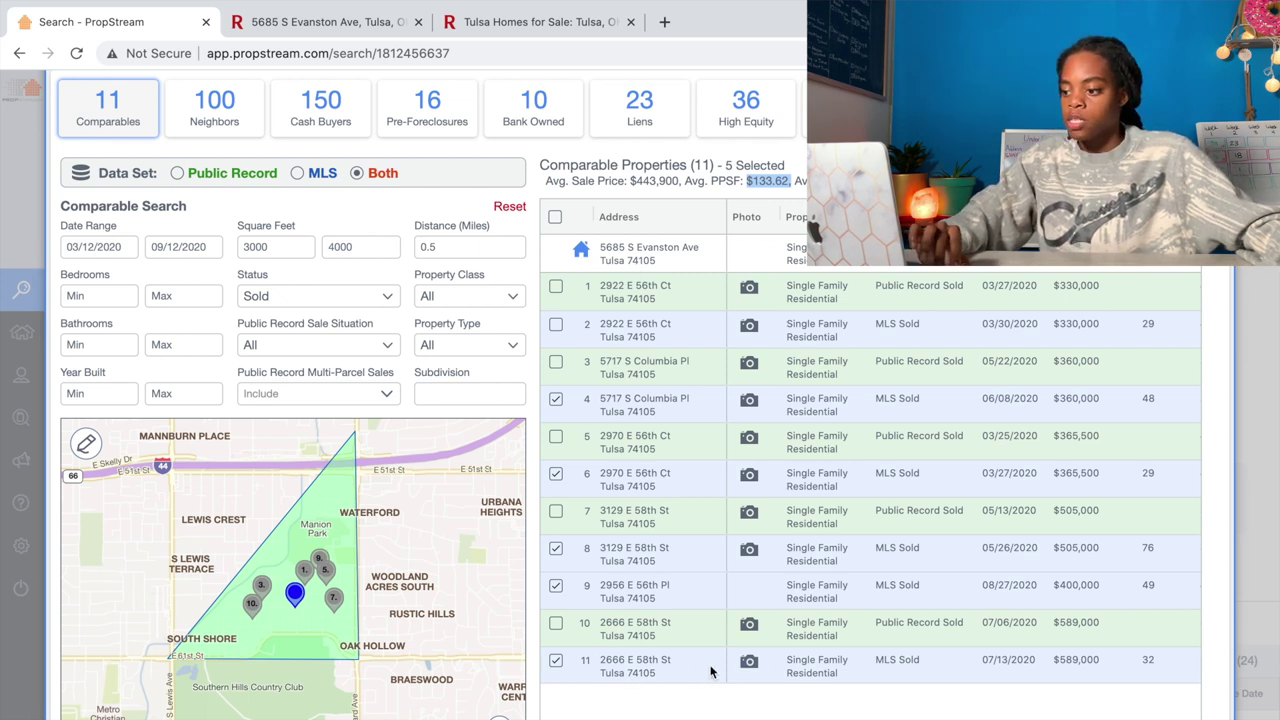
left_click(748, 663)
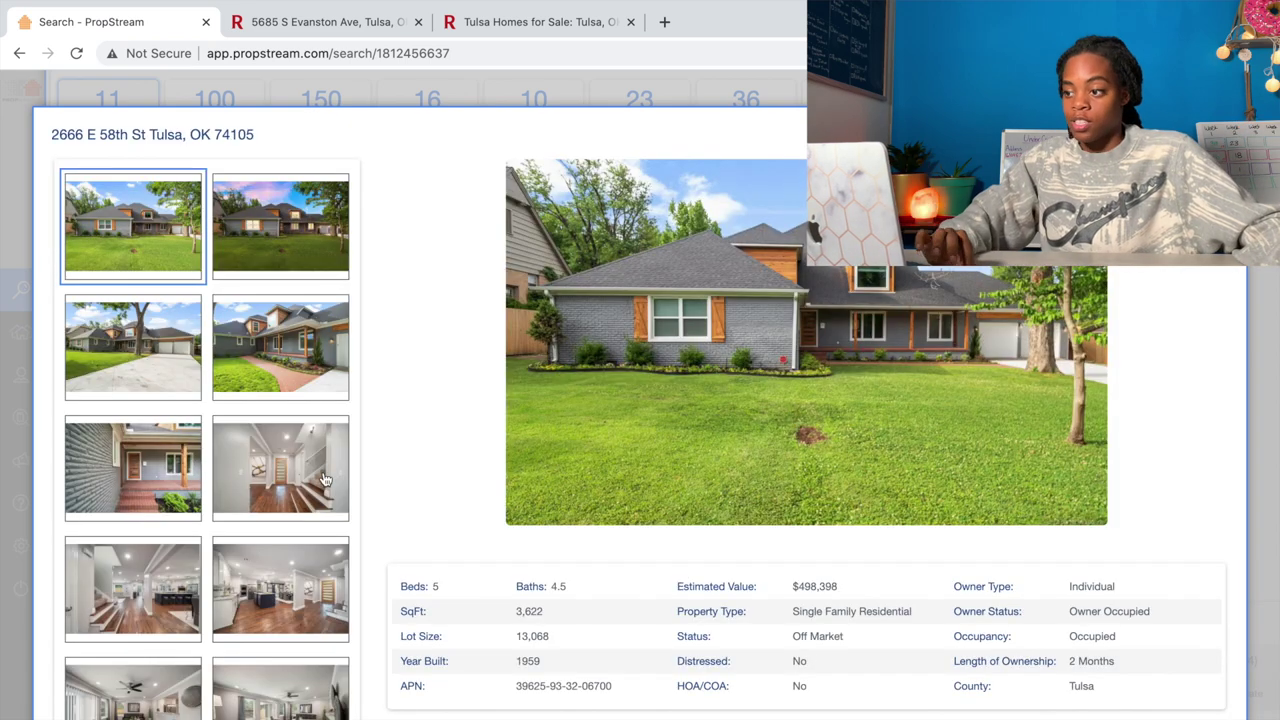
left_click(324, 480)
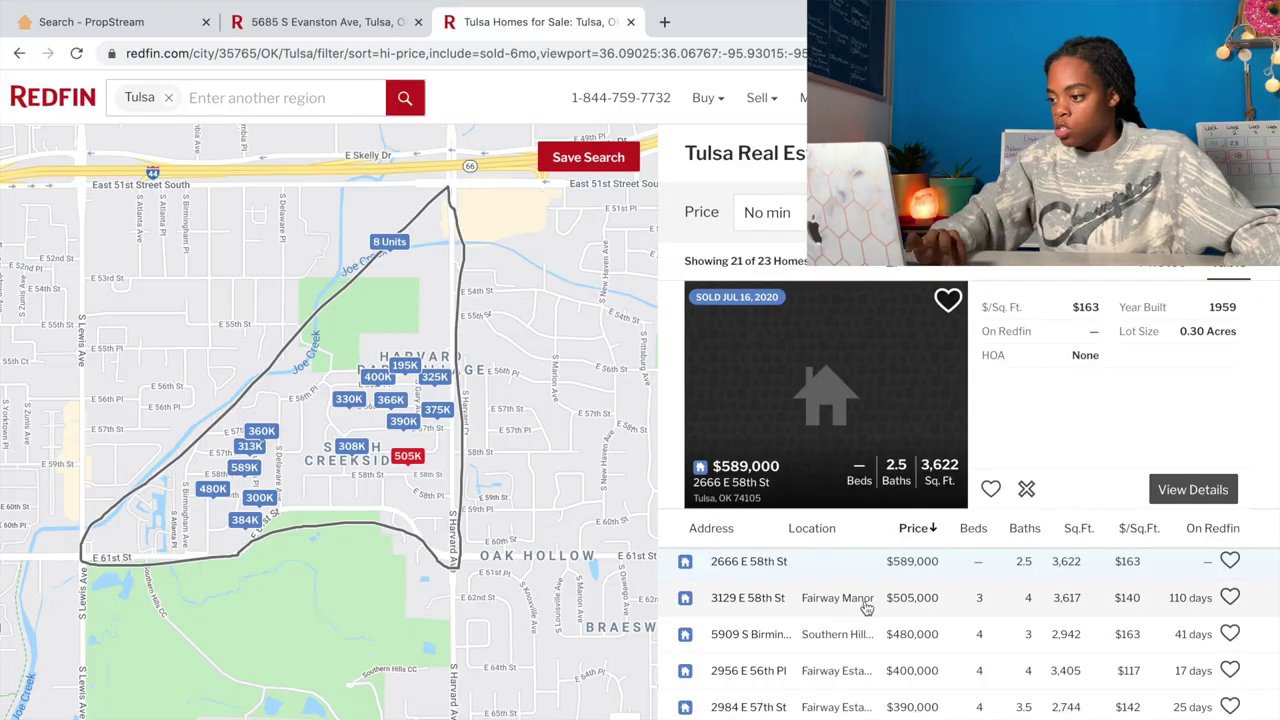
left_click(866, 607)
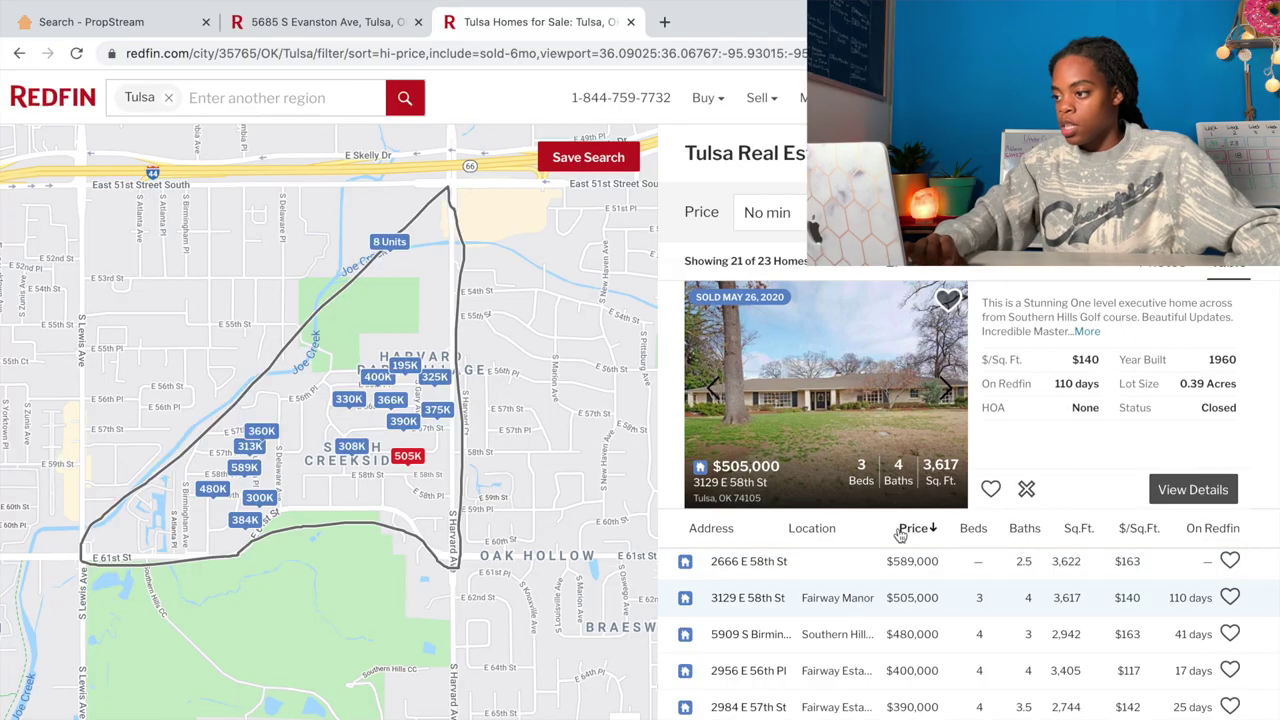
left_click(945, 385)
left_click(945, 385)
left_click(945, 385)
left_click(945, 385)
left_click(945, 385)
left_click(945, 385)
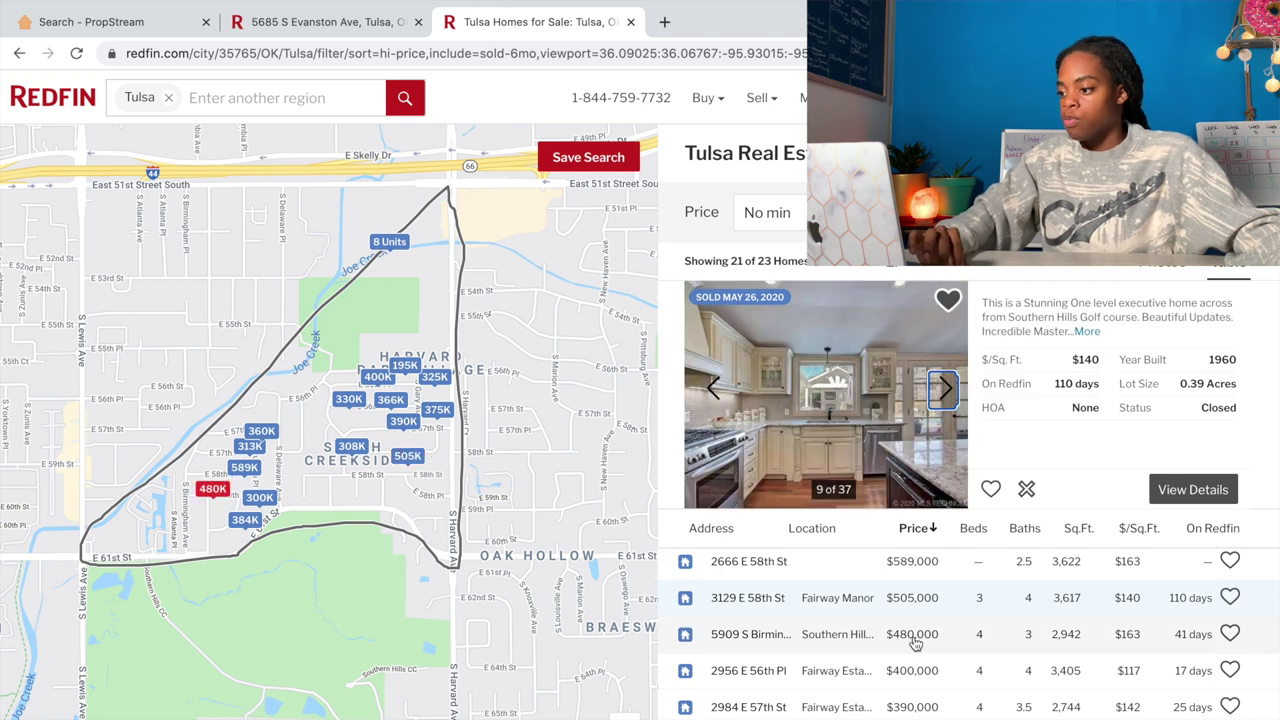
left_click(914, 634)
left_click(947, 388)
left_click(947, 388)
left_click(947, 388)
left_click(947, 388)
left_click(947, 388)
left_click(947, 388)
left_click(947, 388)
left_click(947, 388)
left_click(947, 388)
left_click(947, 388)
left_click(947, 388)
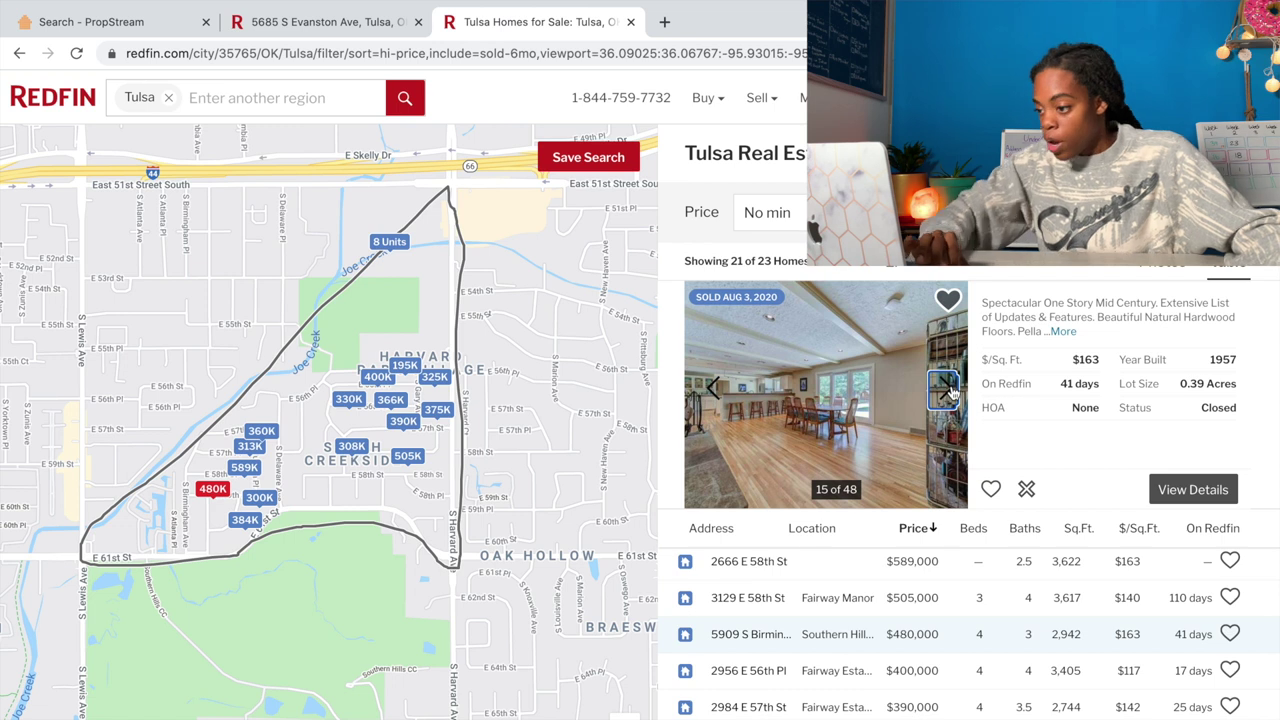
left_click(947, 388)
left_click(947, 388)
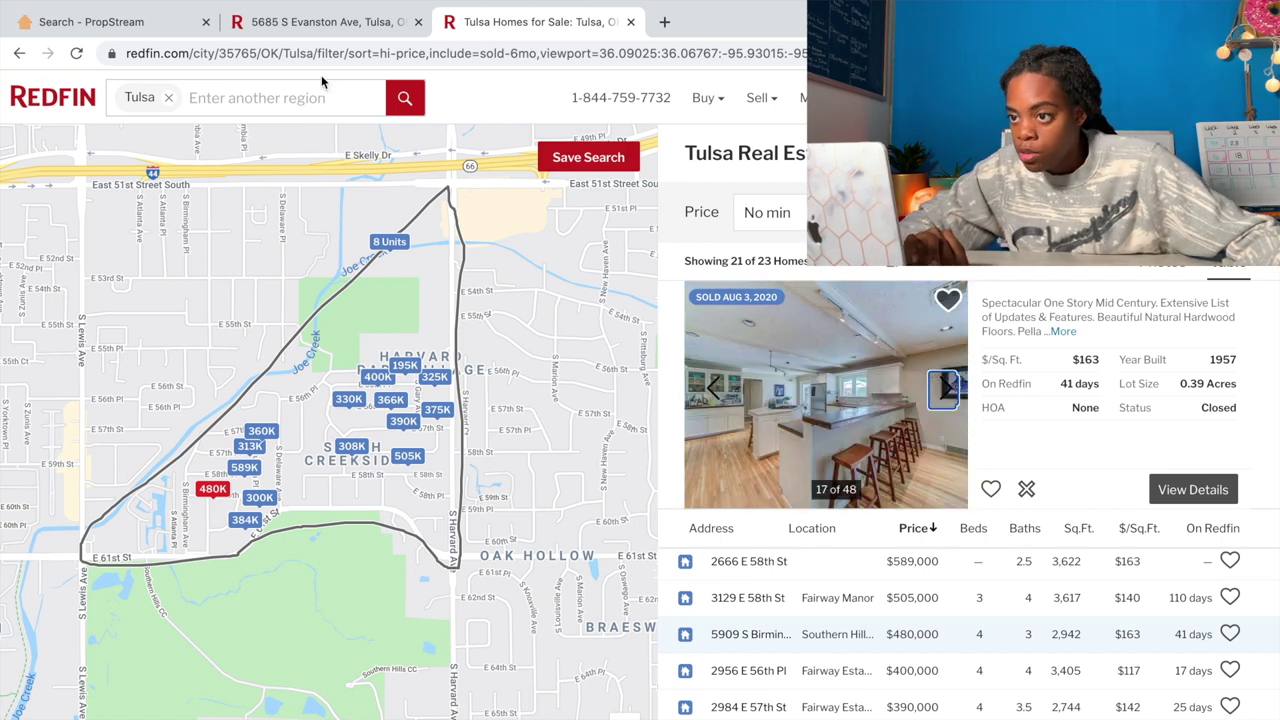
left_click(150, 22)
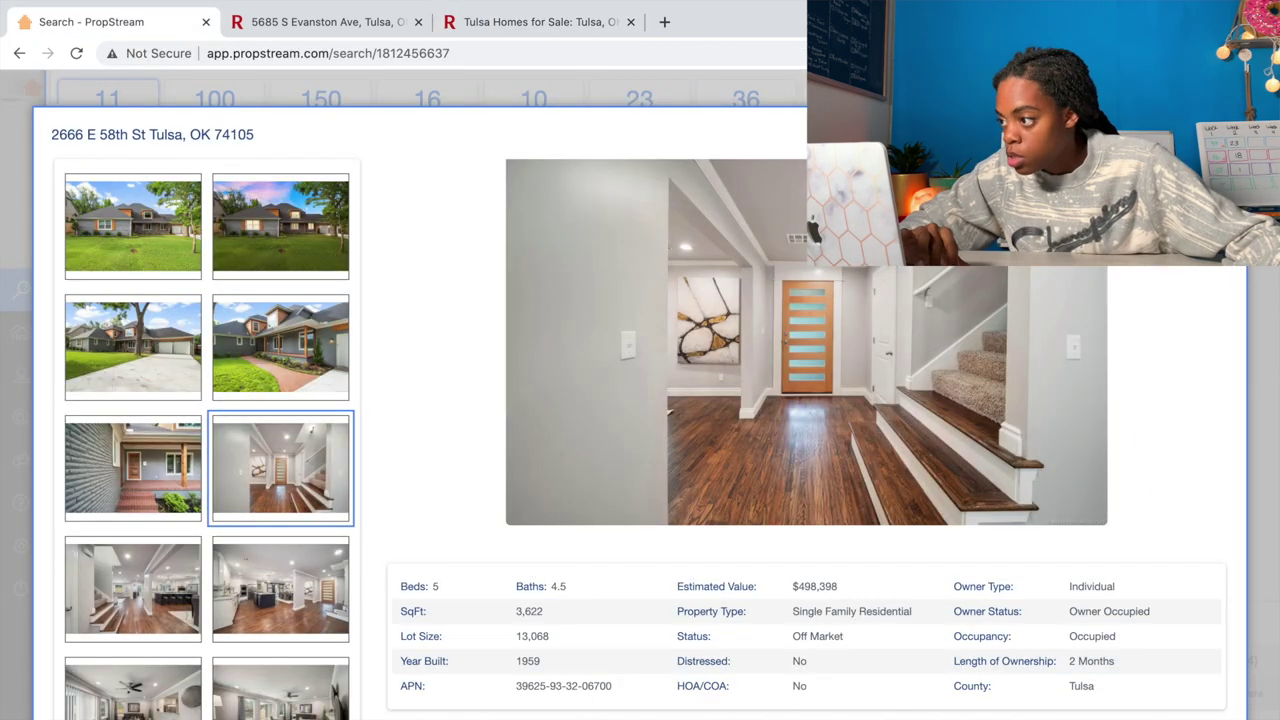
key("Escape")
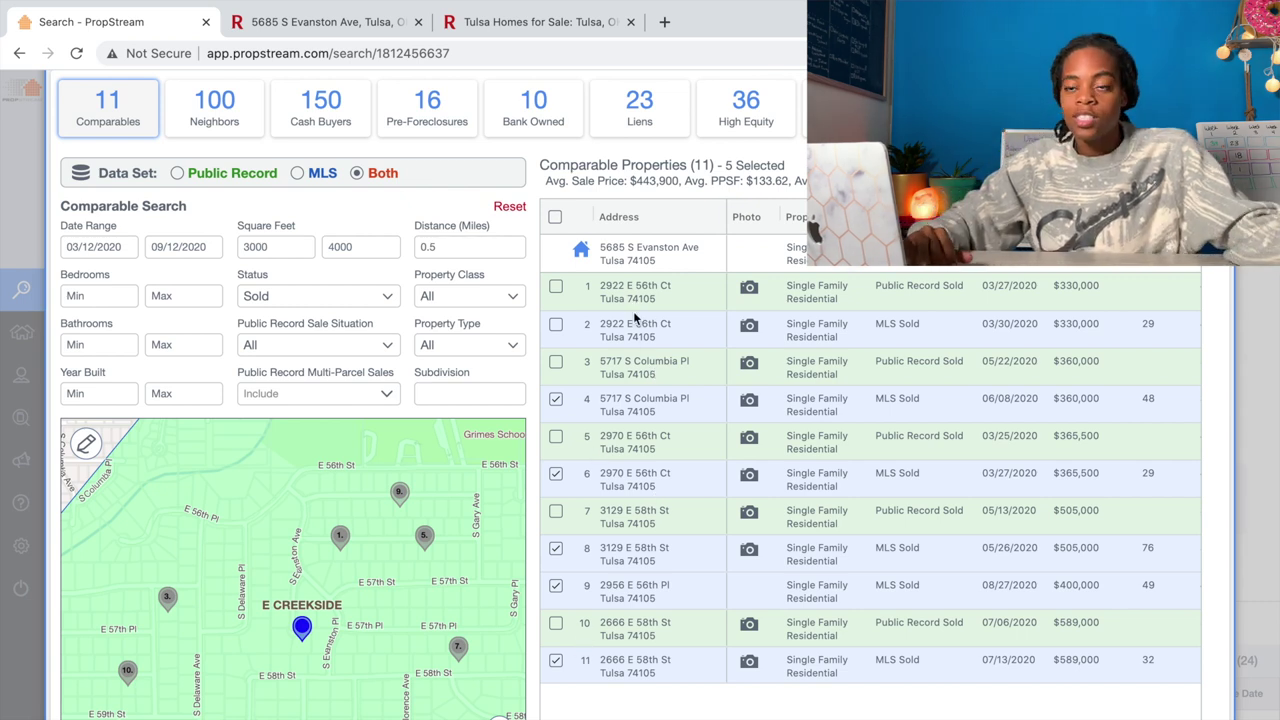
left_click(510, 22)
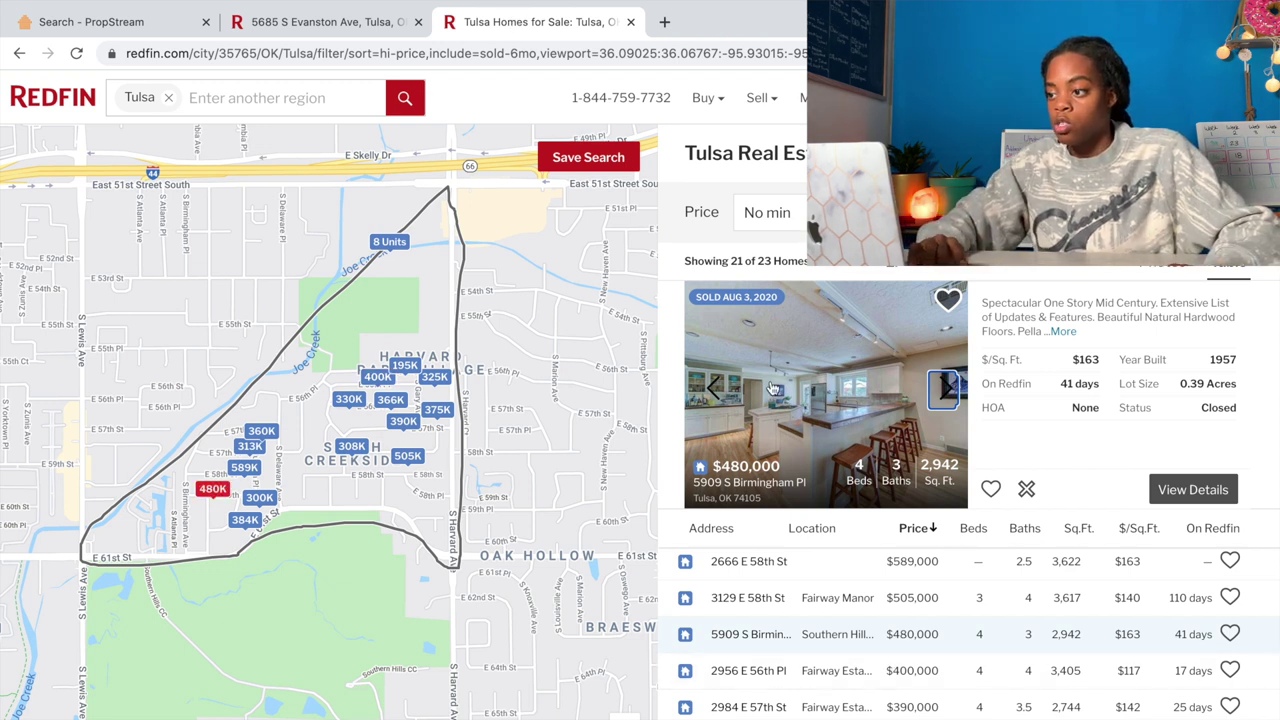
left_click(945, 393)
left_click(945, 393)
left_click(945, 393)
left_click(945, 393)
left_click(945, 393)
left_click(945, 393)
left_click(945, 393)
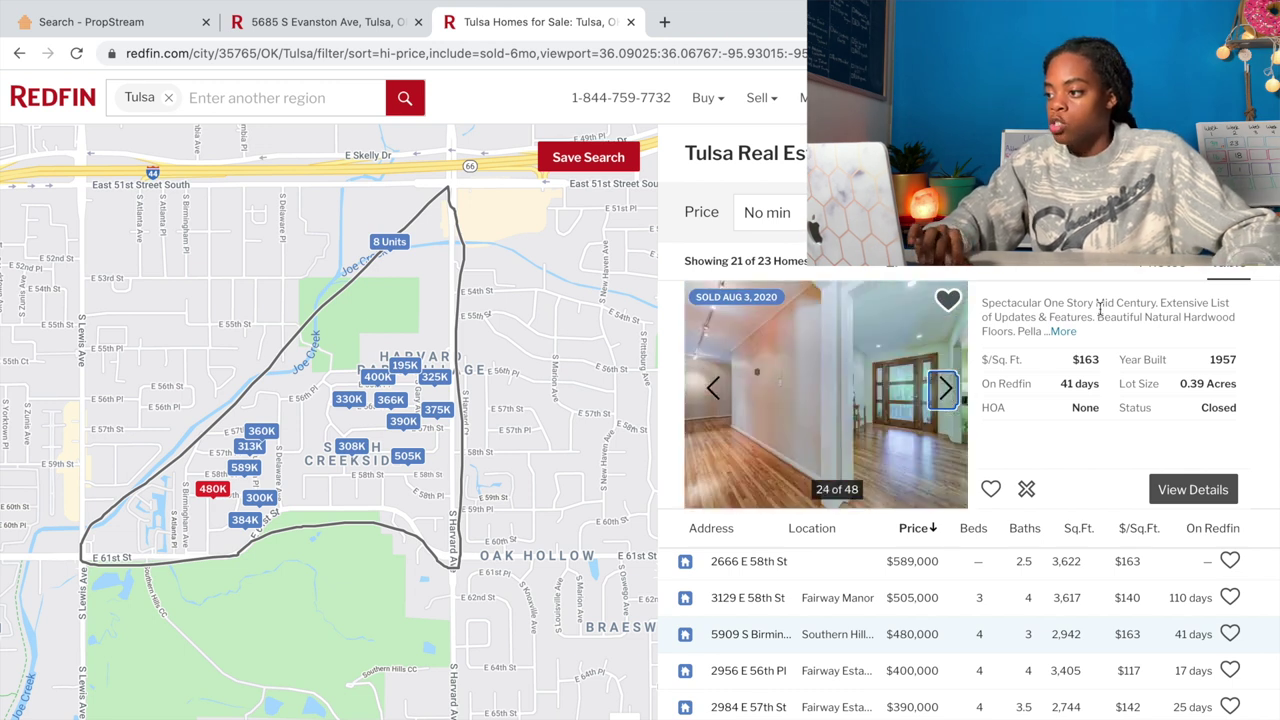
left_click(940, 393)
left_click(940, 393)
left_click(940, 393)
left_click(940, 393)
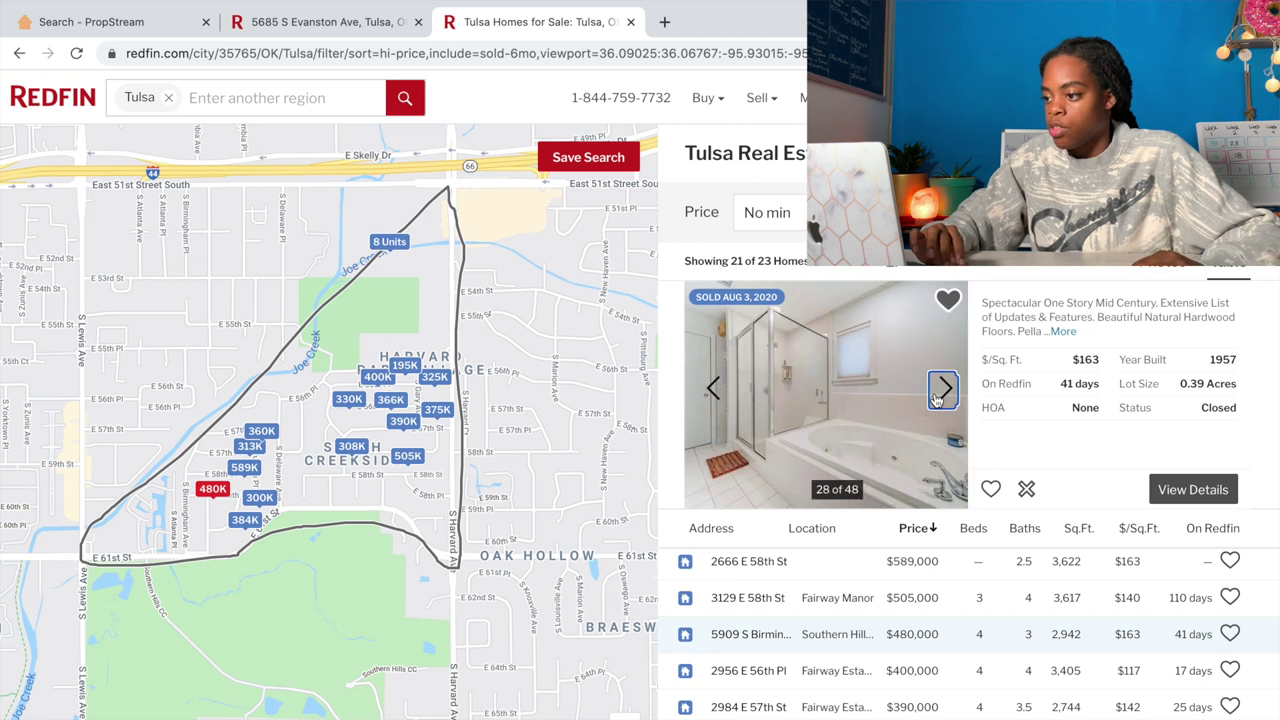
left_click(945, 393)
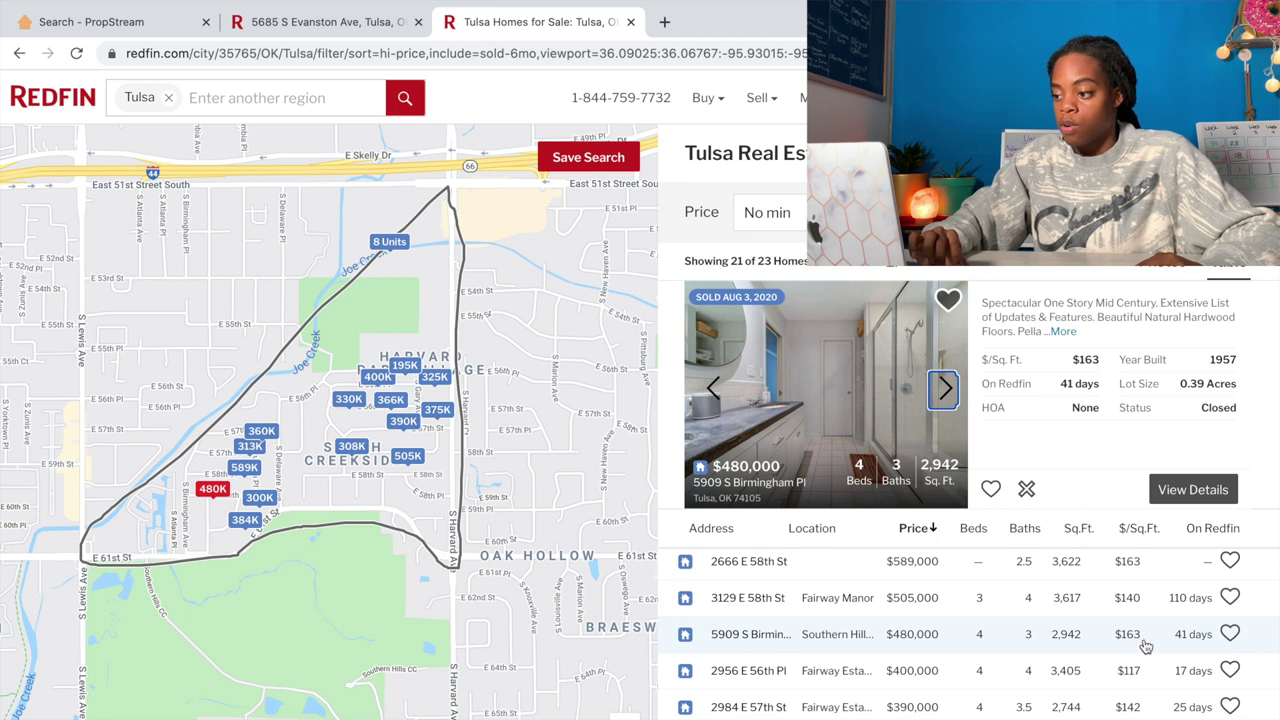
Sort the sold homes by highest price per square foot and check the average PPSF of the selected comparables in PropStream.
left_click(1130, 528)
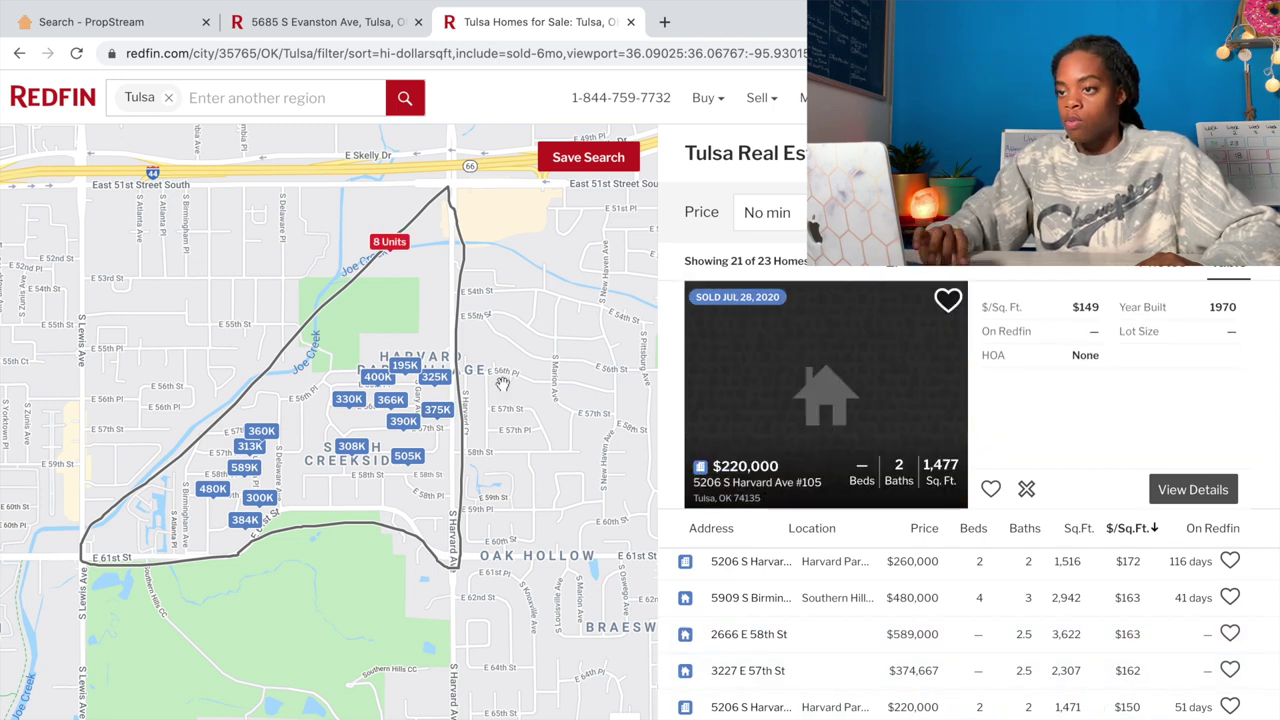
left_click(92, 24)
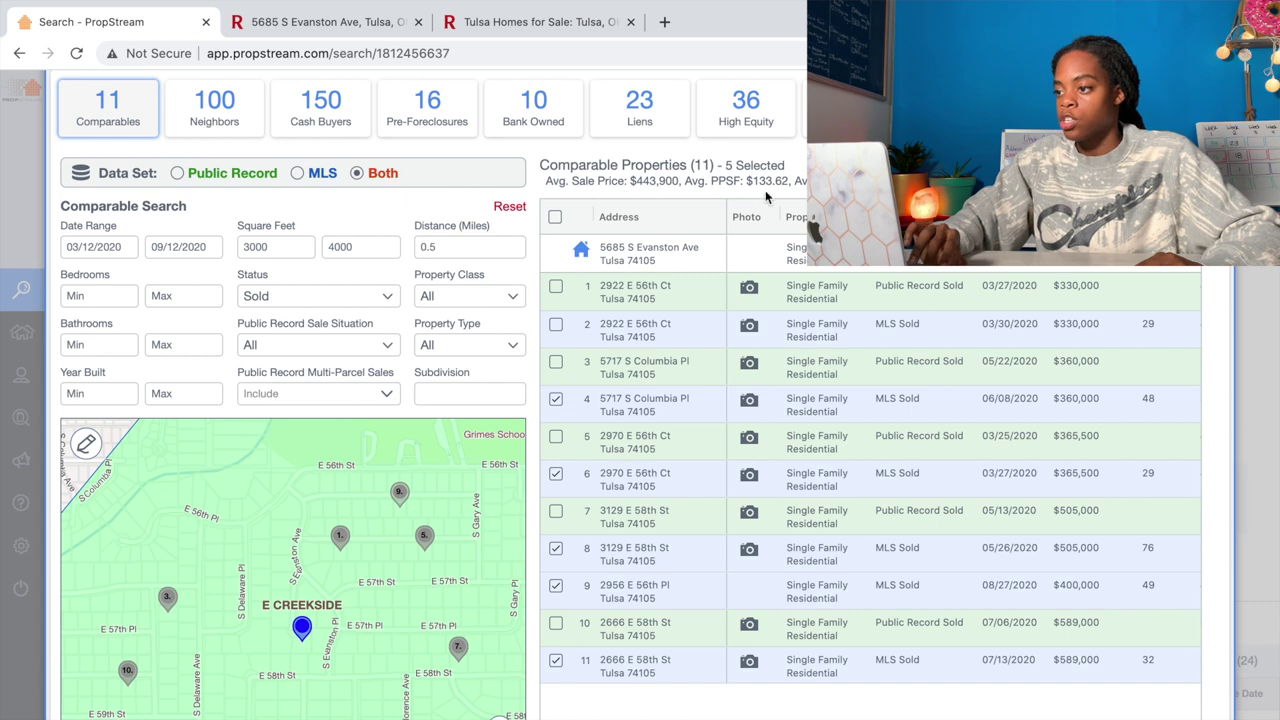
Return to Redfin, review the sold homes' prices per square foot and sort the table by highest price again.
left_click(524, 22)
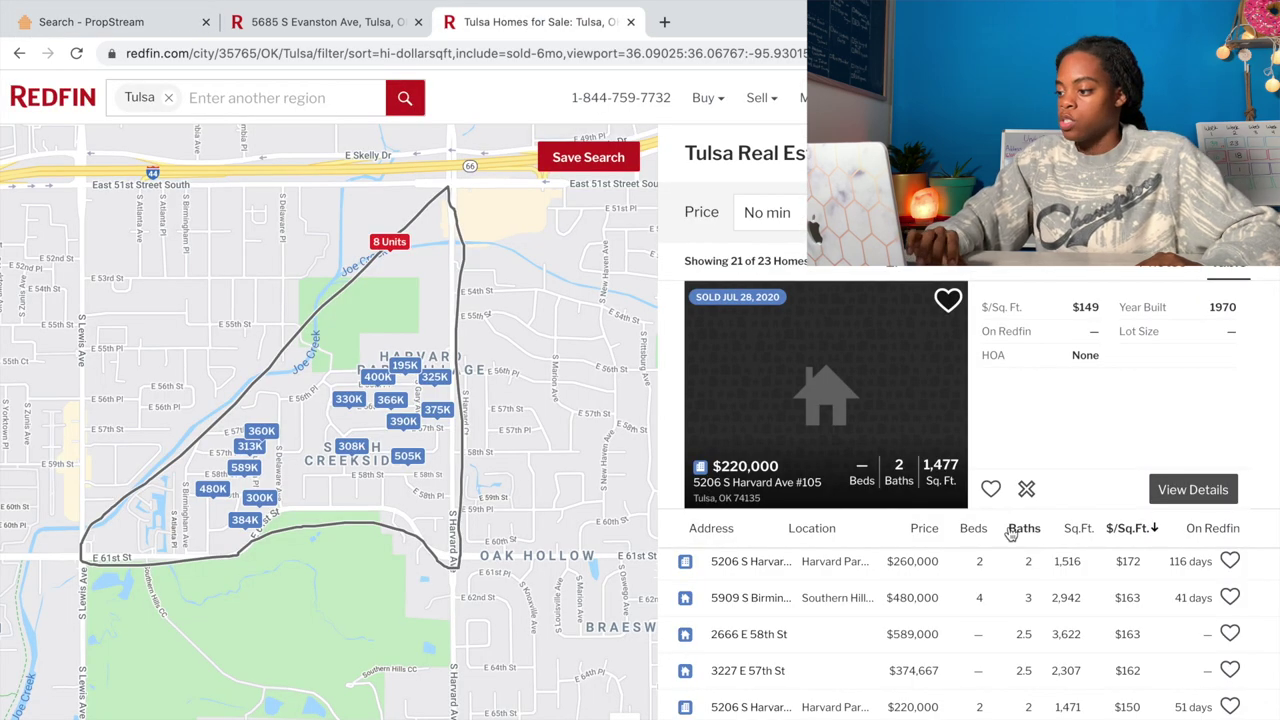
scroll(1131, 674, "down", 5)
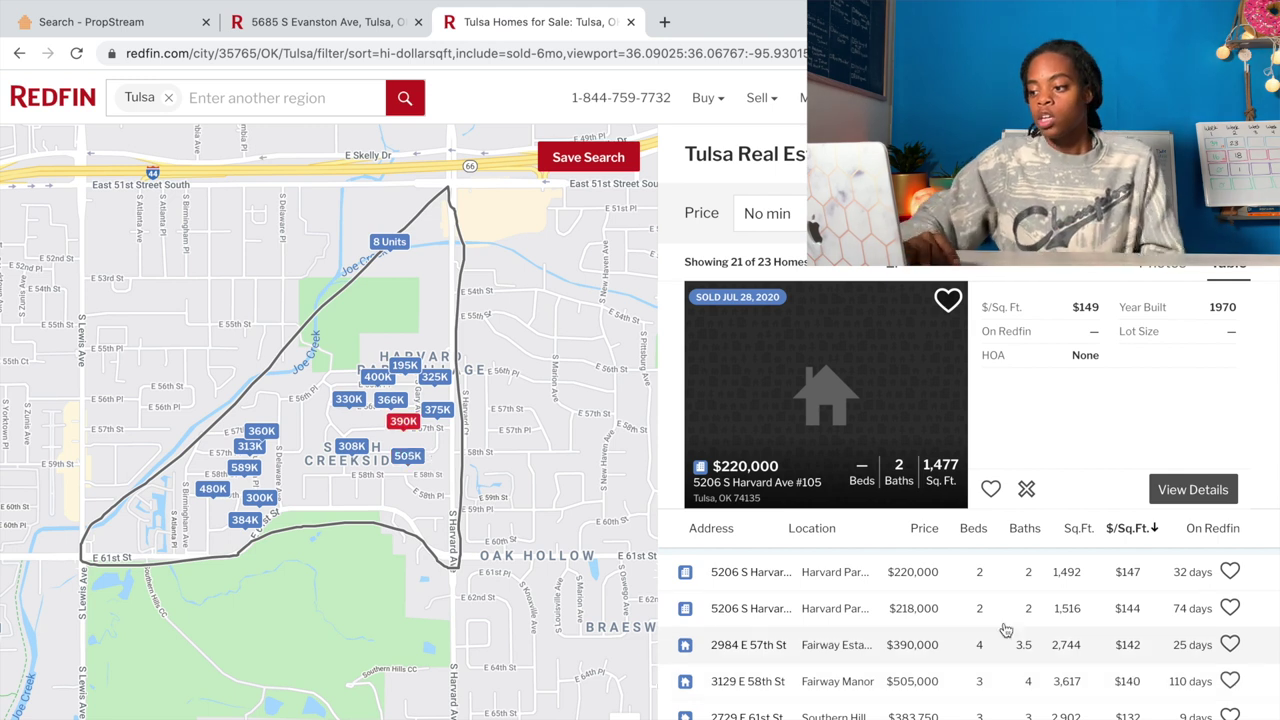
scroll(1000, 660, "up", 4)
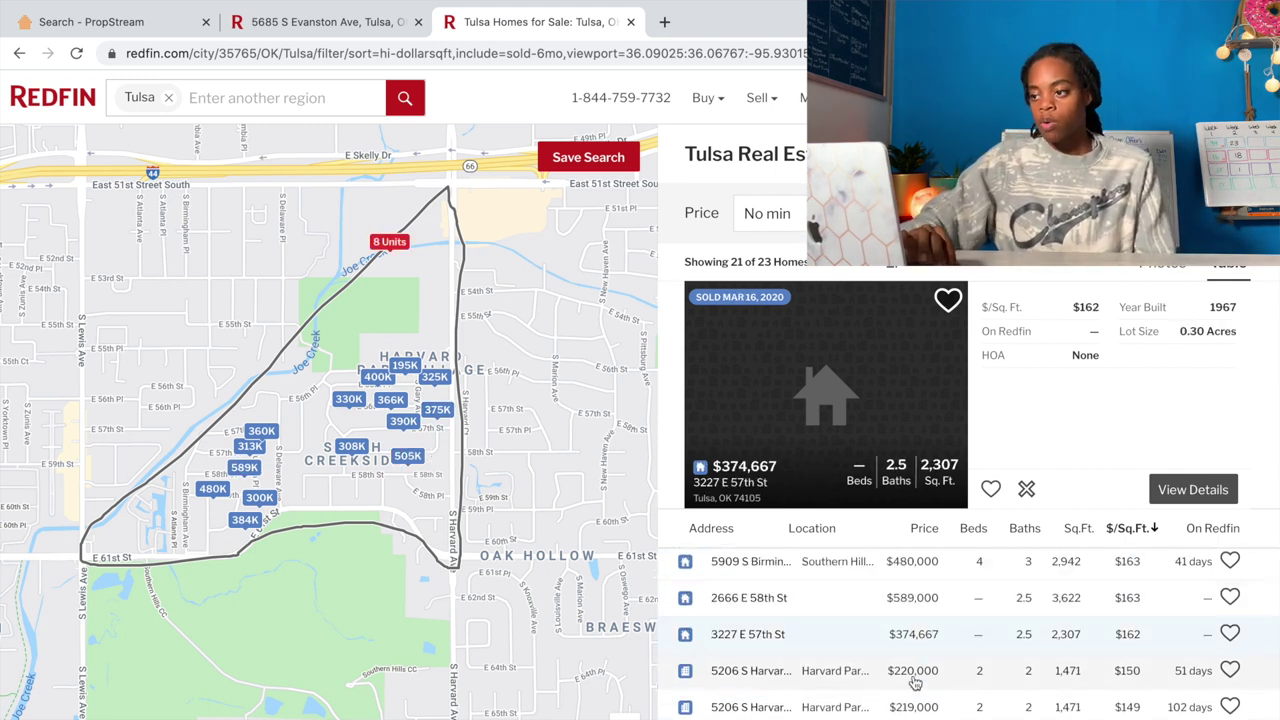
scroll(920, 690, "up", 2)
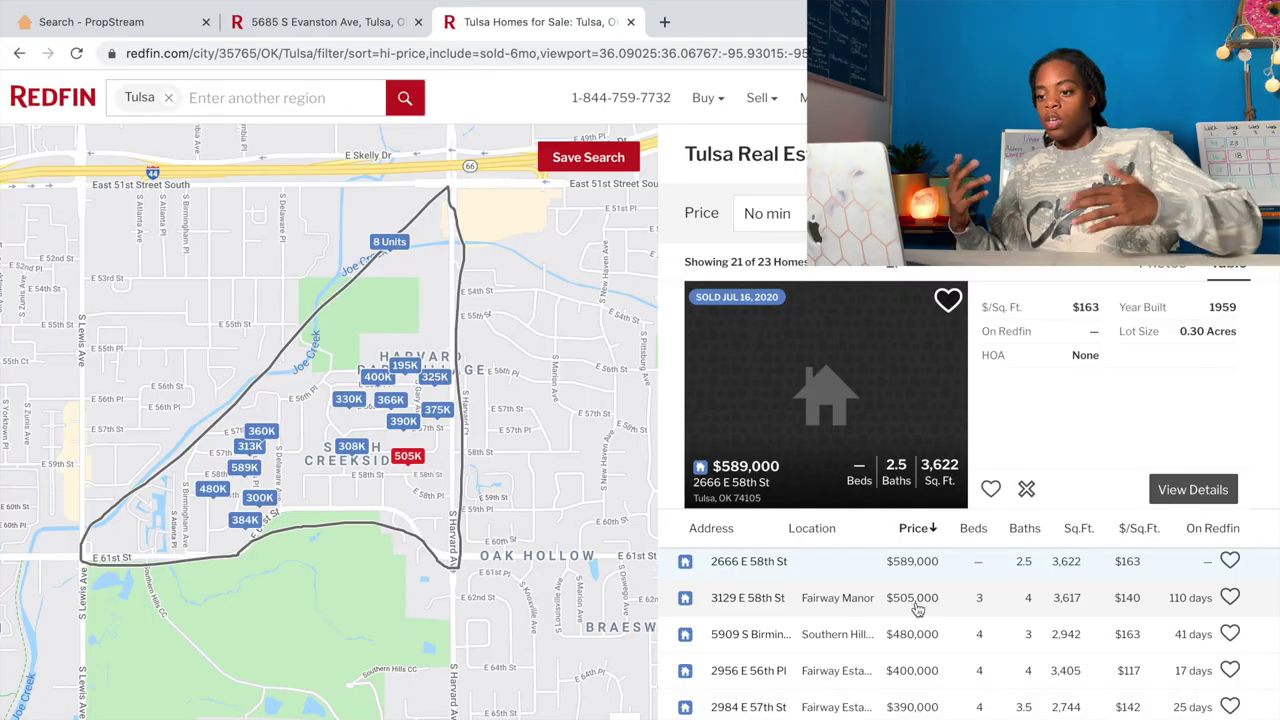
Calculate 125*3558 in Spotlight to estimate the house's value, and close the calculation.
key("super+space")
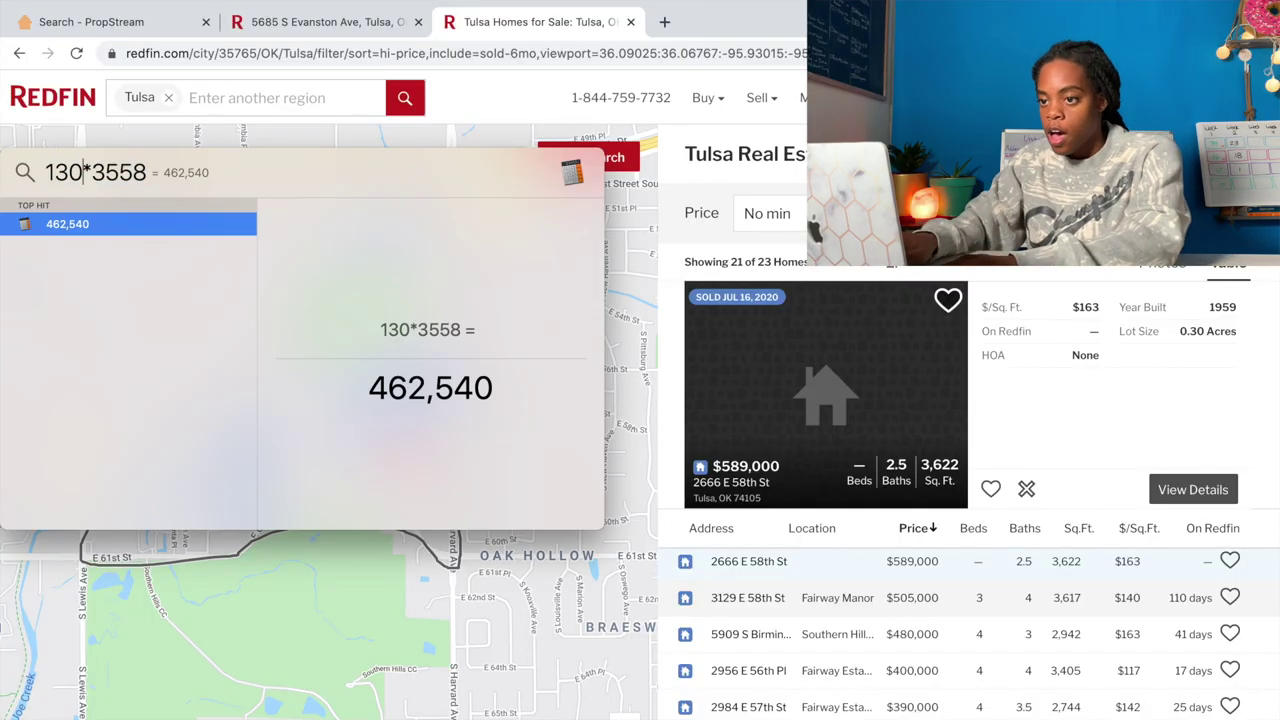
key("Delete")
key("Delete")
key("Delete")
type("125")
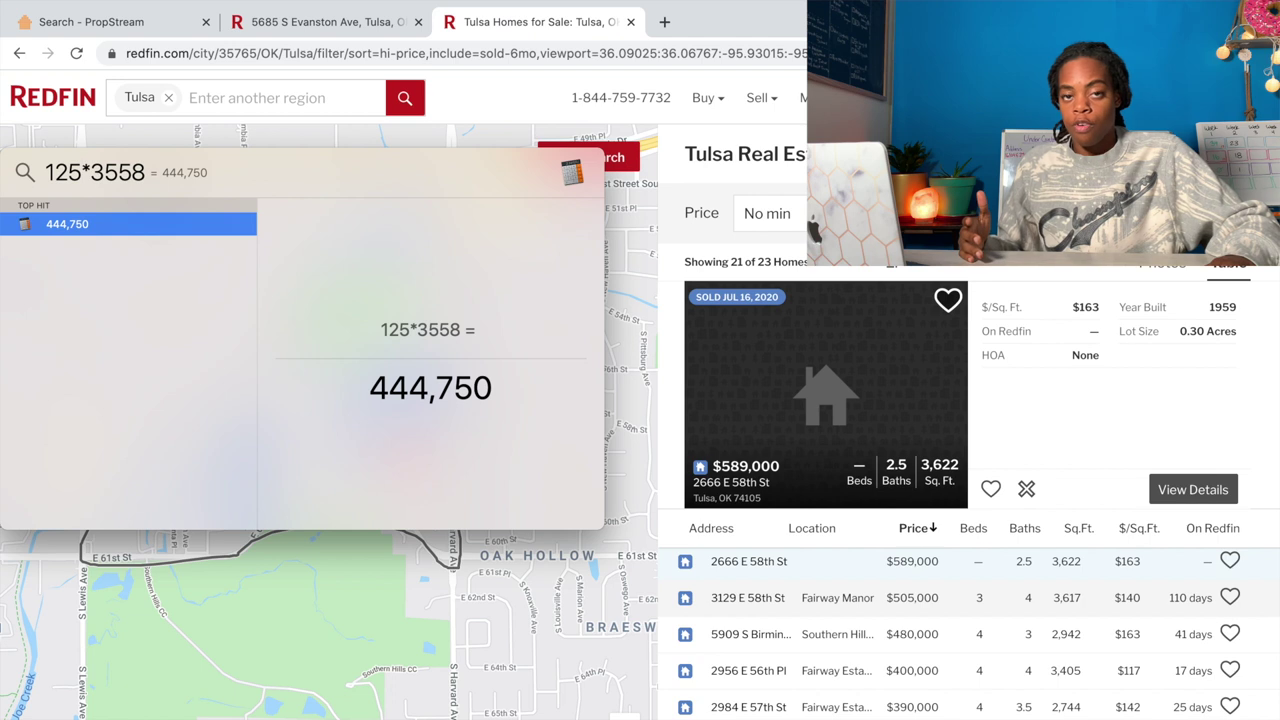
key("Escape")
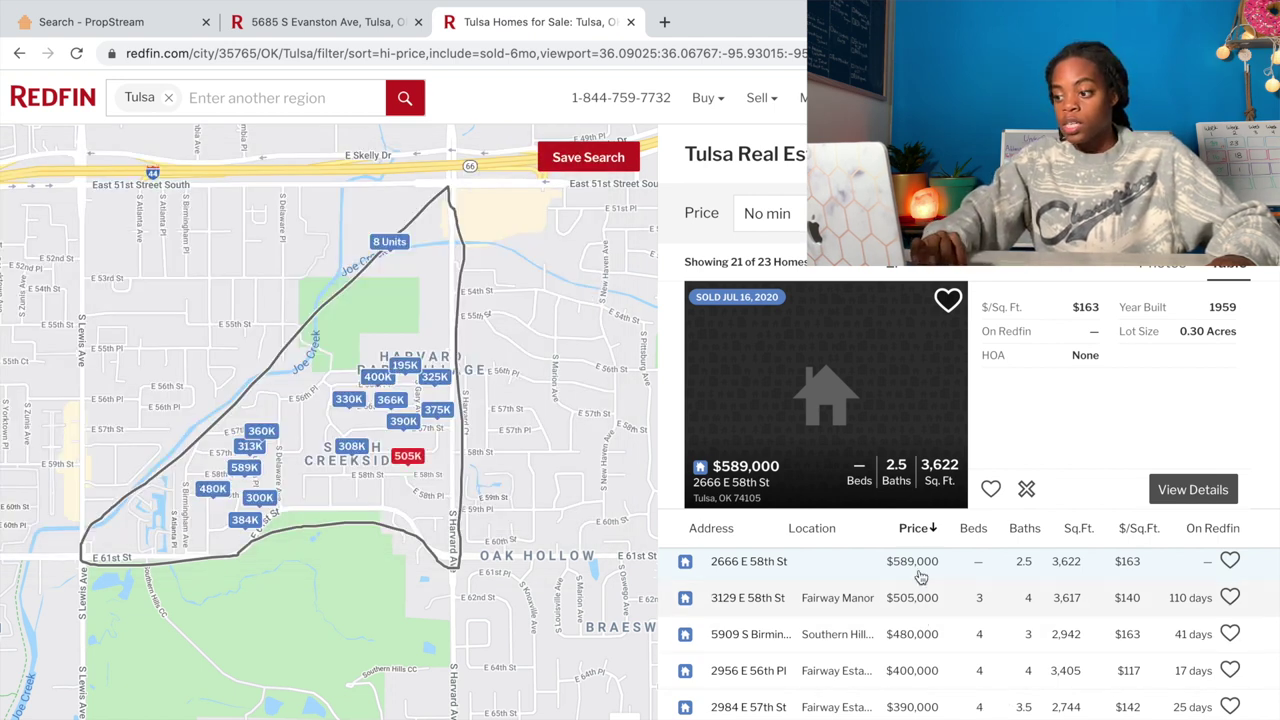